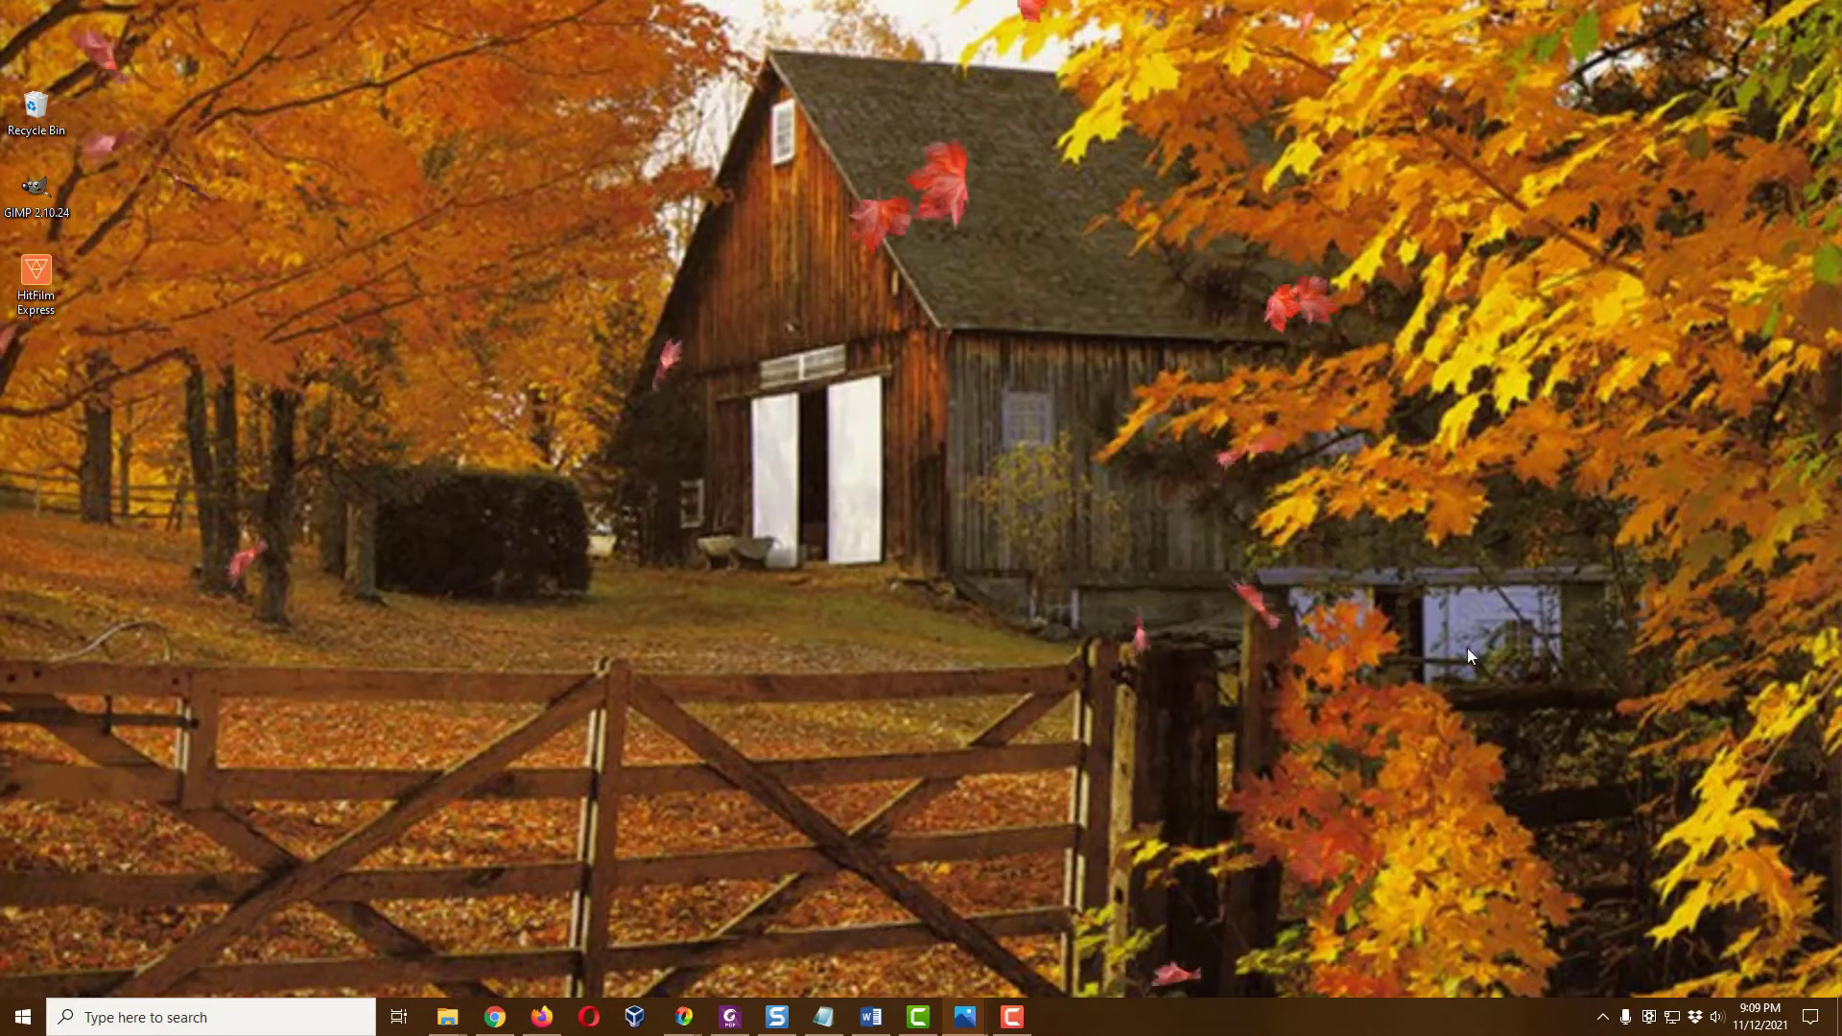
Show the System tab of FPP Settings in the Falcon Player browser page
{"action": "left_click", "coordinate": [497, 1018]}
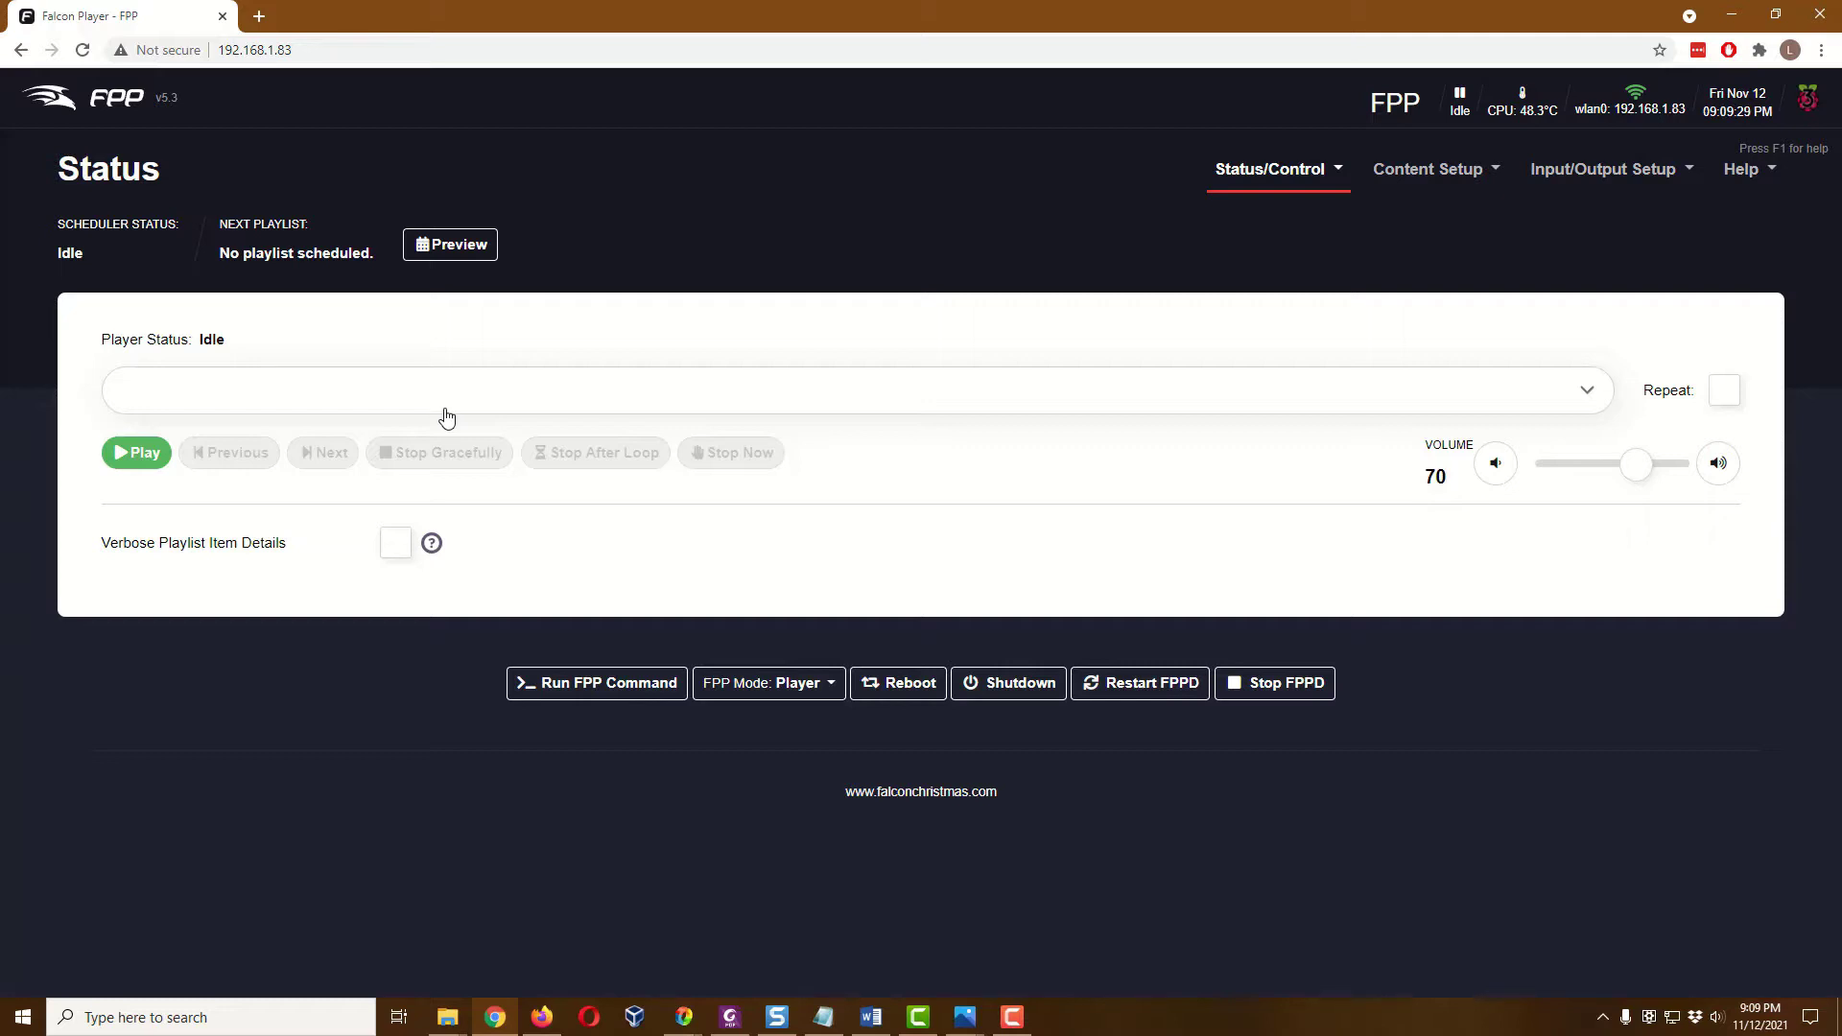
{"action": "left_click", "coordinate": [1289, 169]}
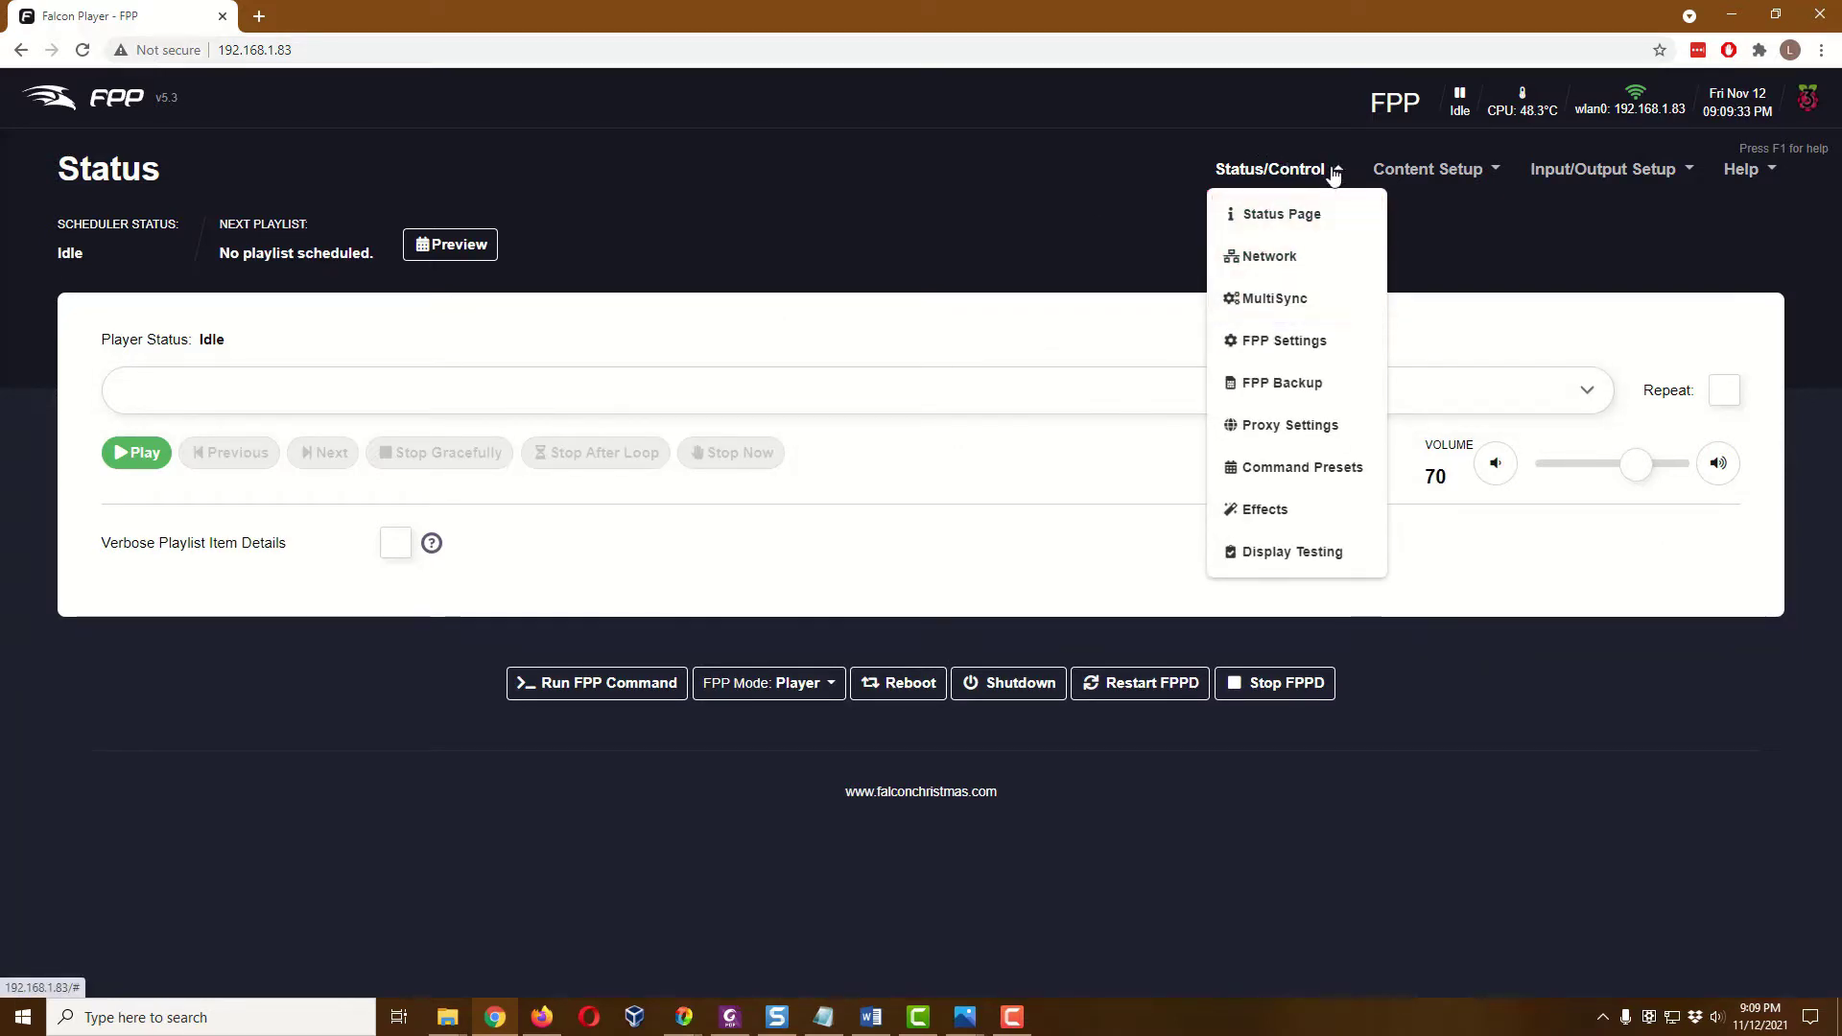
{"action": "left_click", "coordinate": [1319, 353]}
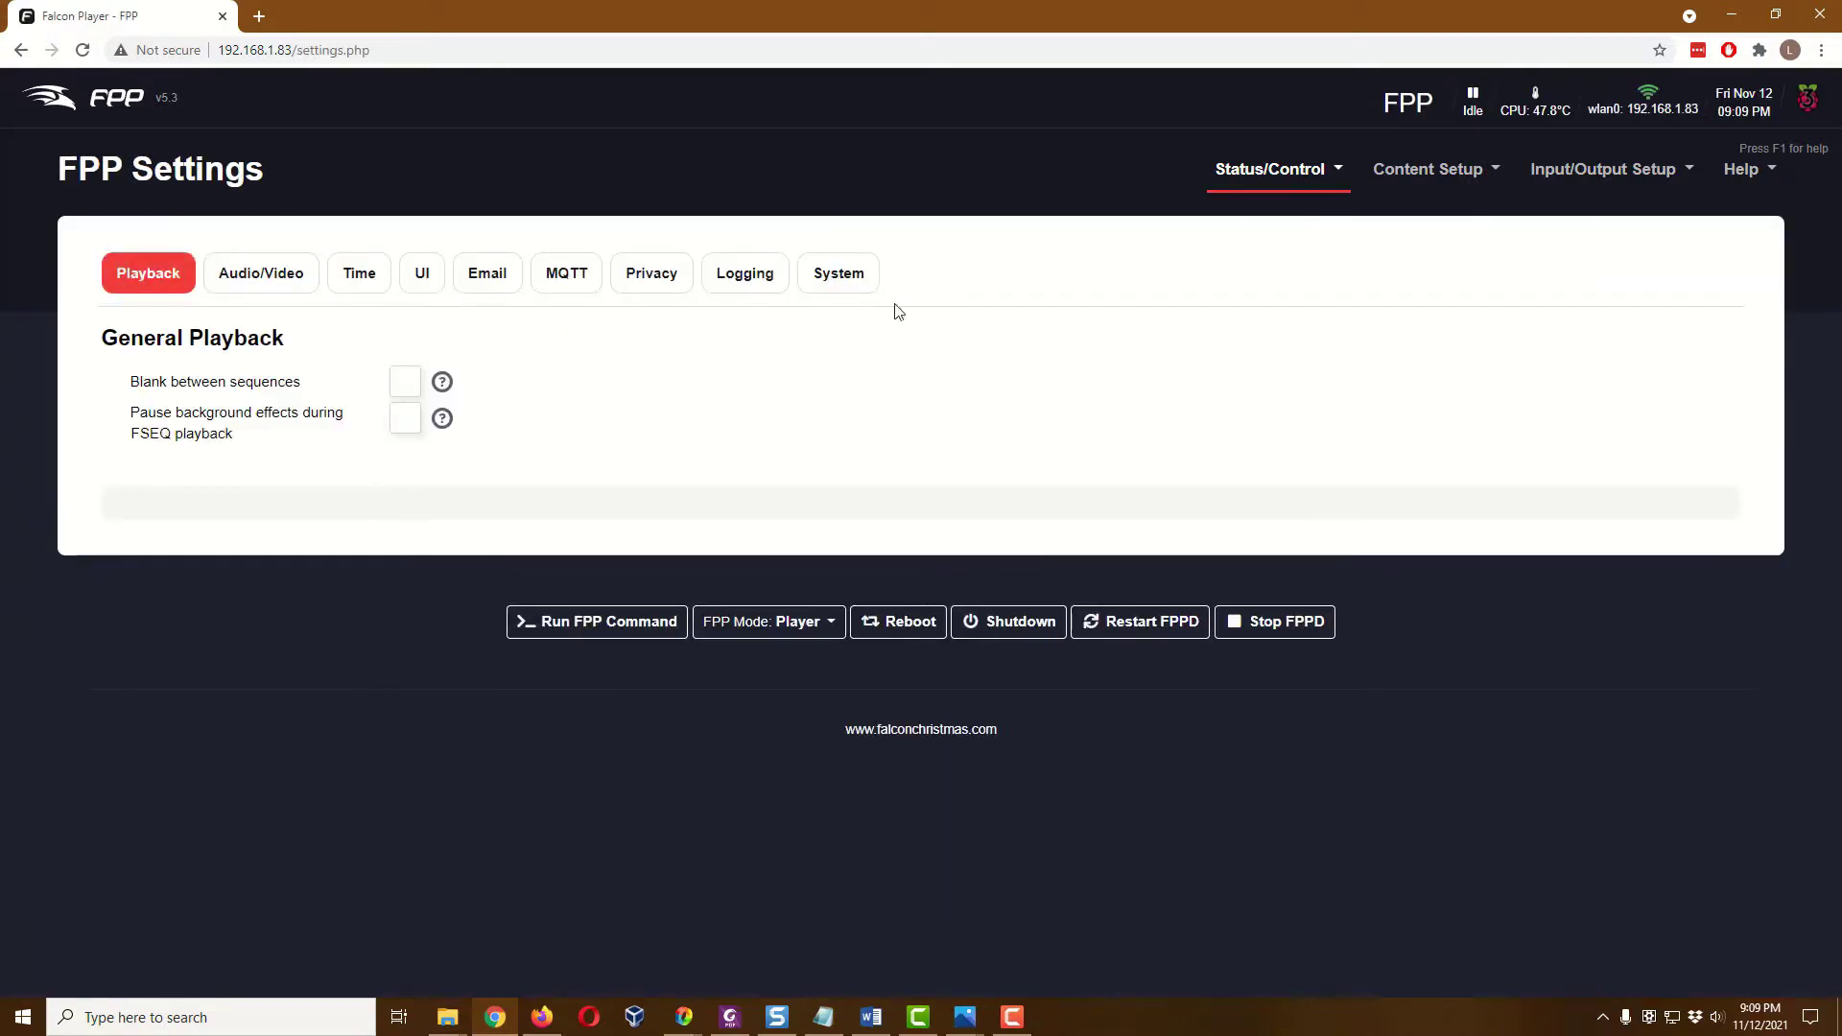
{"action": "left_click", "coordinate": [848, 284]}
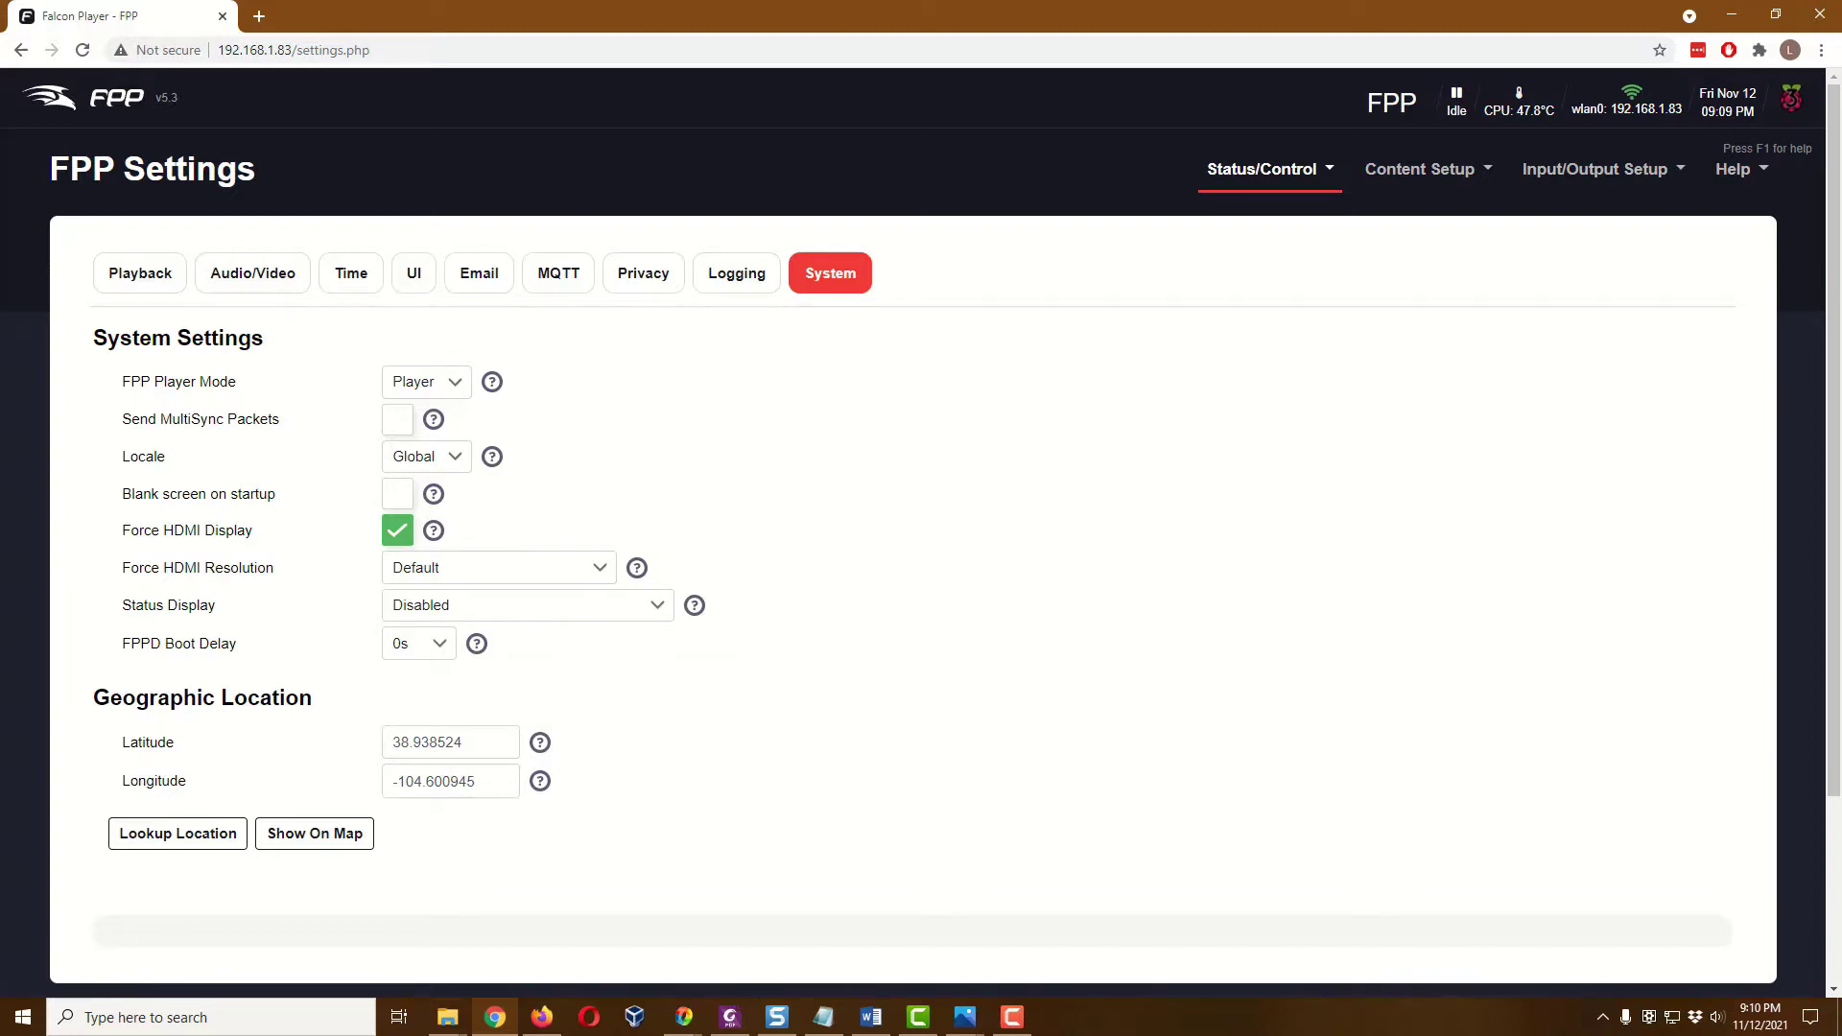
{"action": "key", "text": "alt+Tab"}
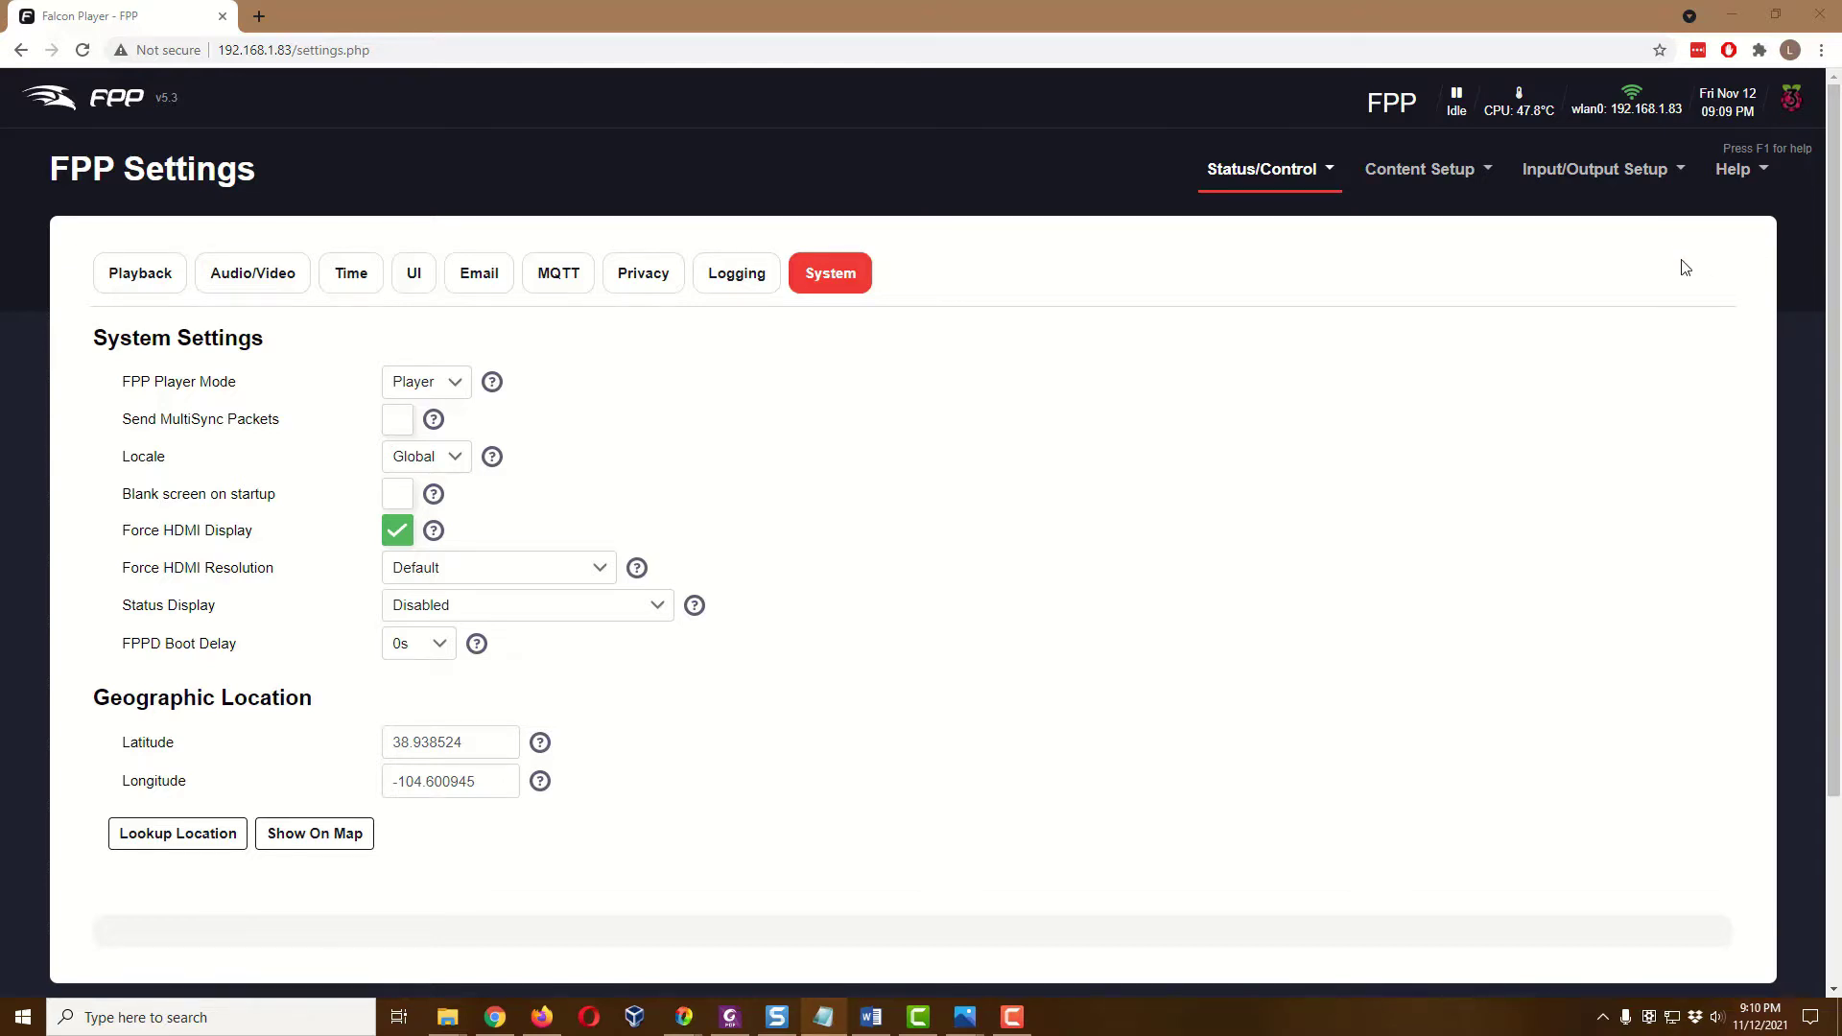
Log in to the Shell In A Box console as the fpp user with the account password
{"action": "left_click", "coordinate": [1739, 179]}
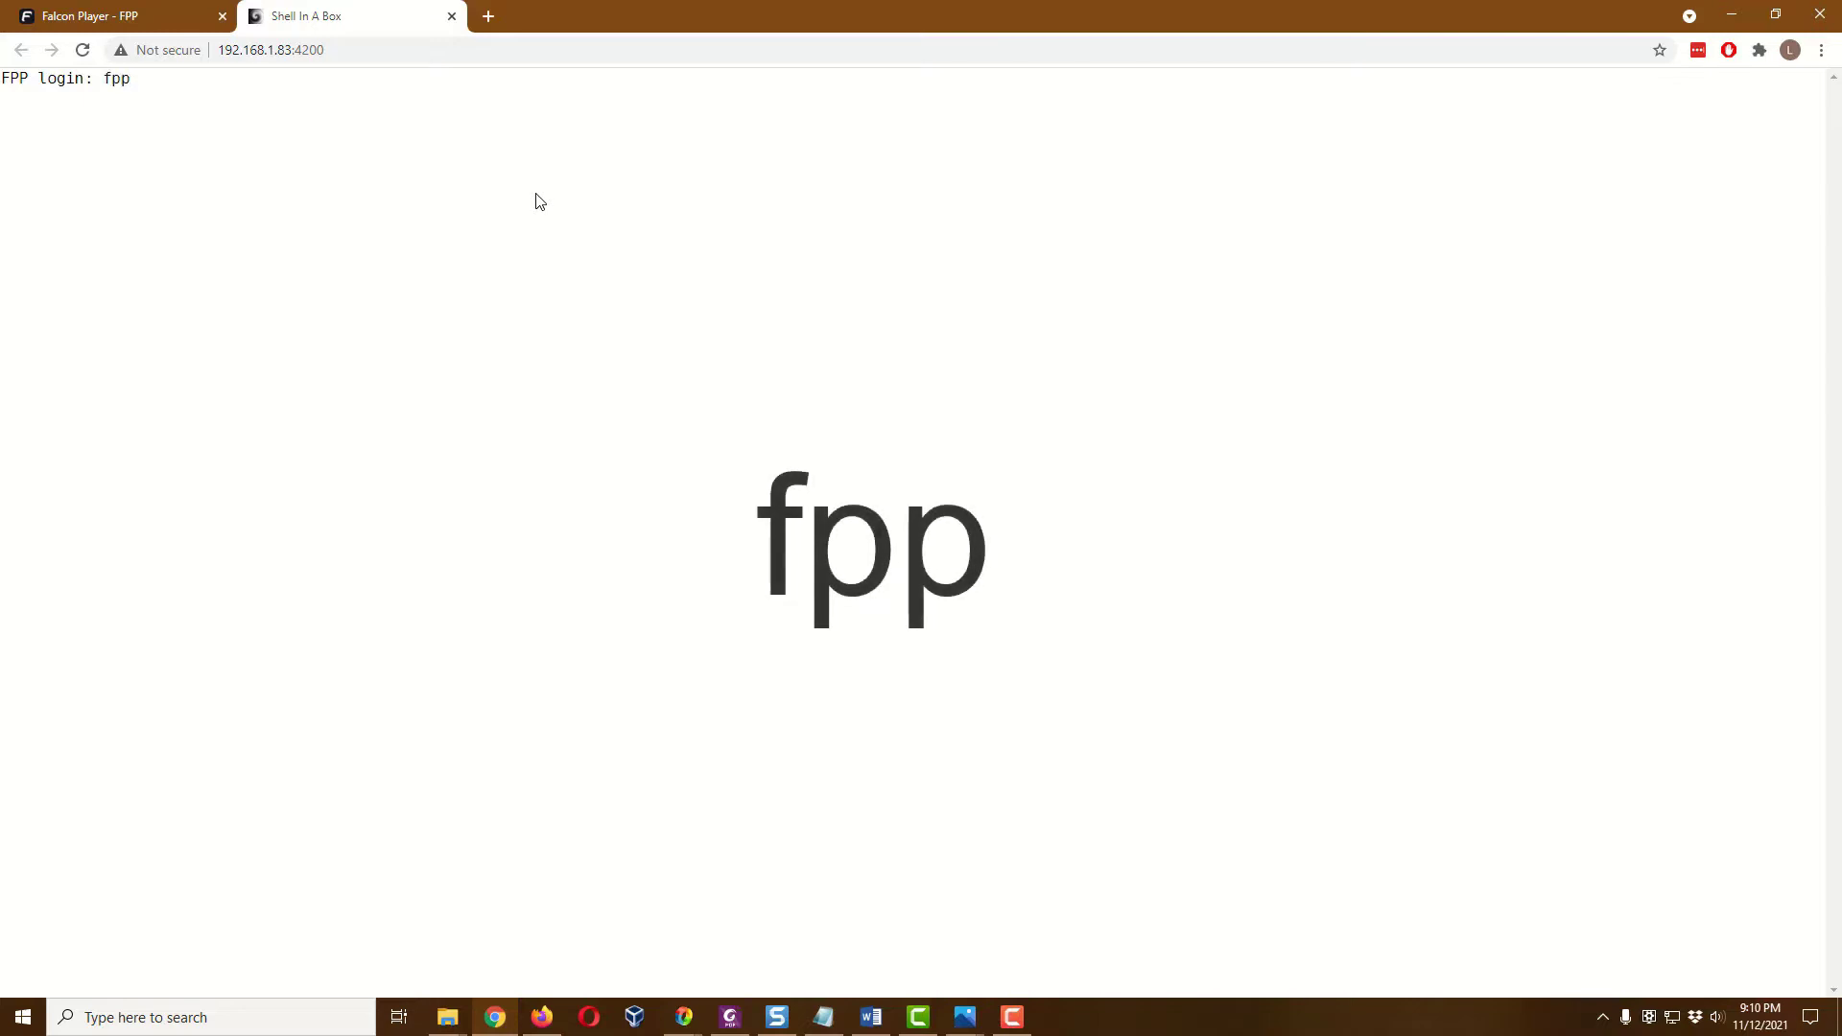
{"action": "key", "text": "Return"}
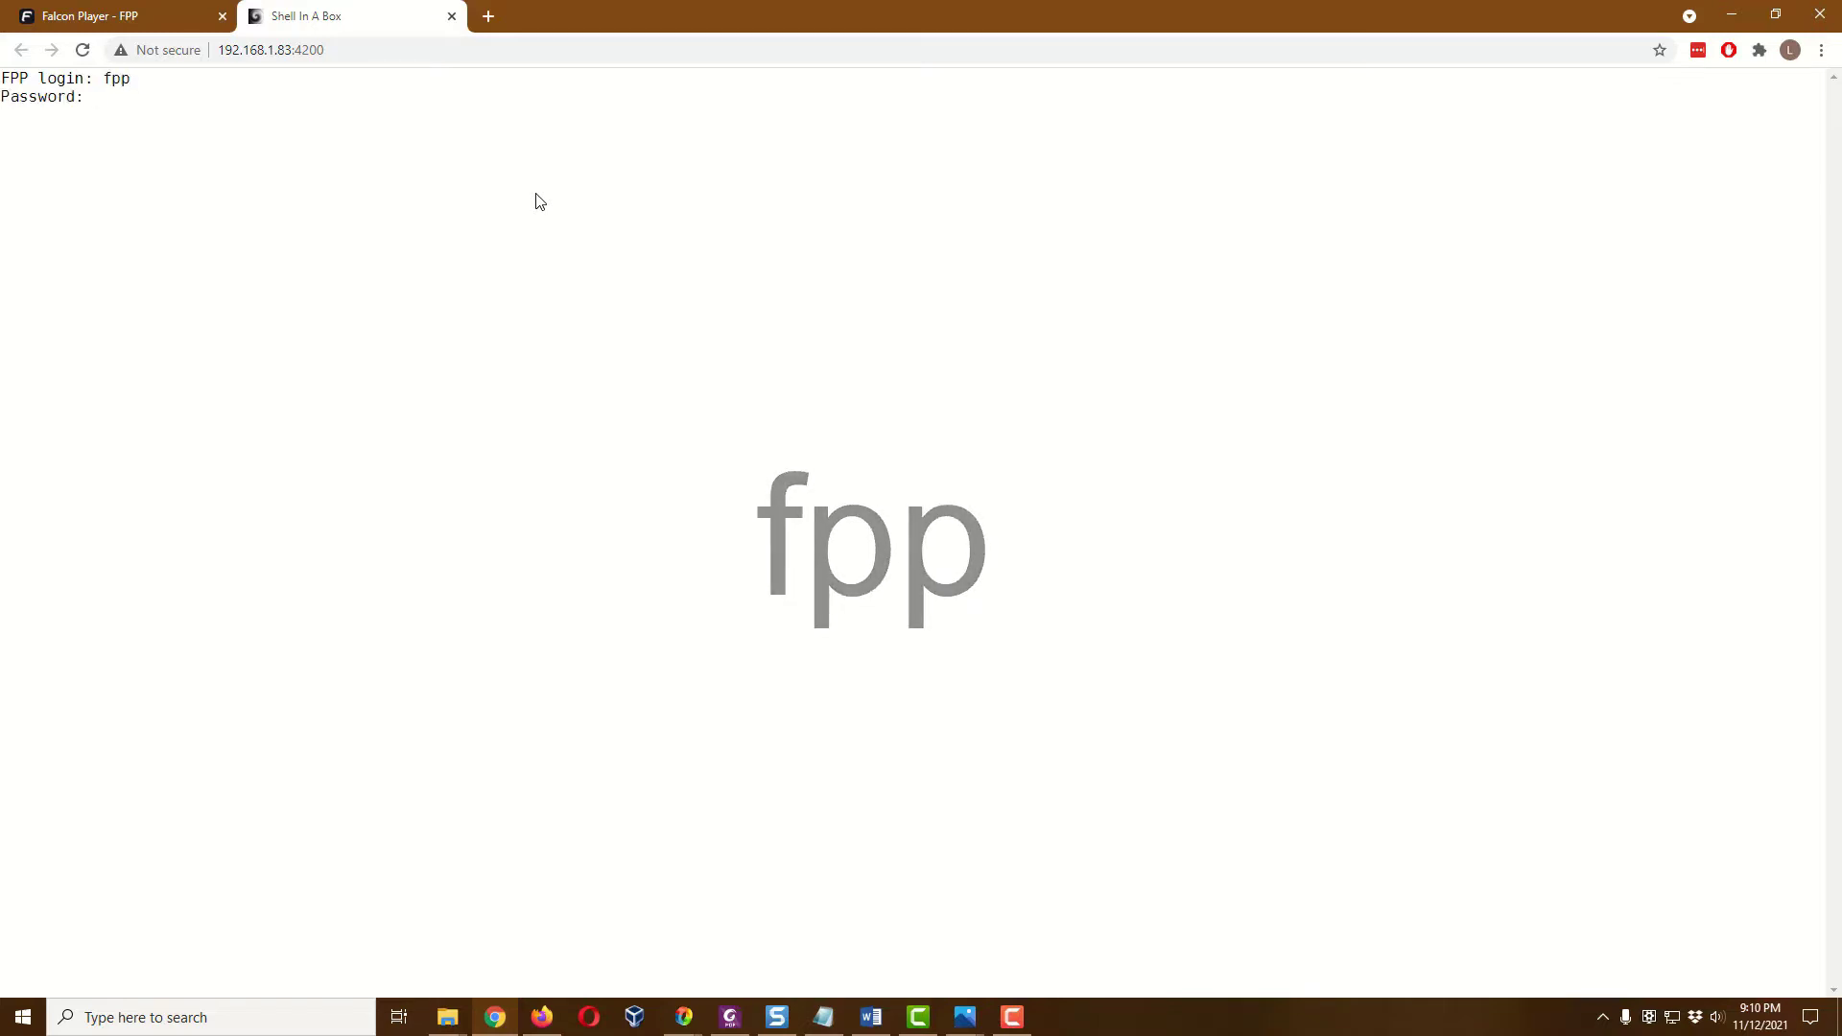
{"action": "type", "text": "falcon"}
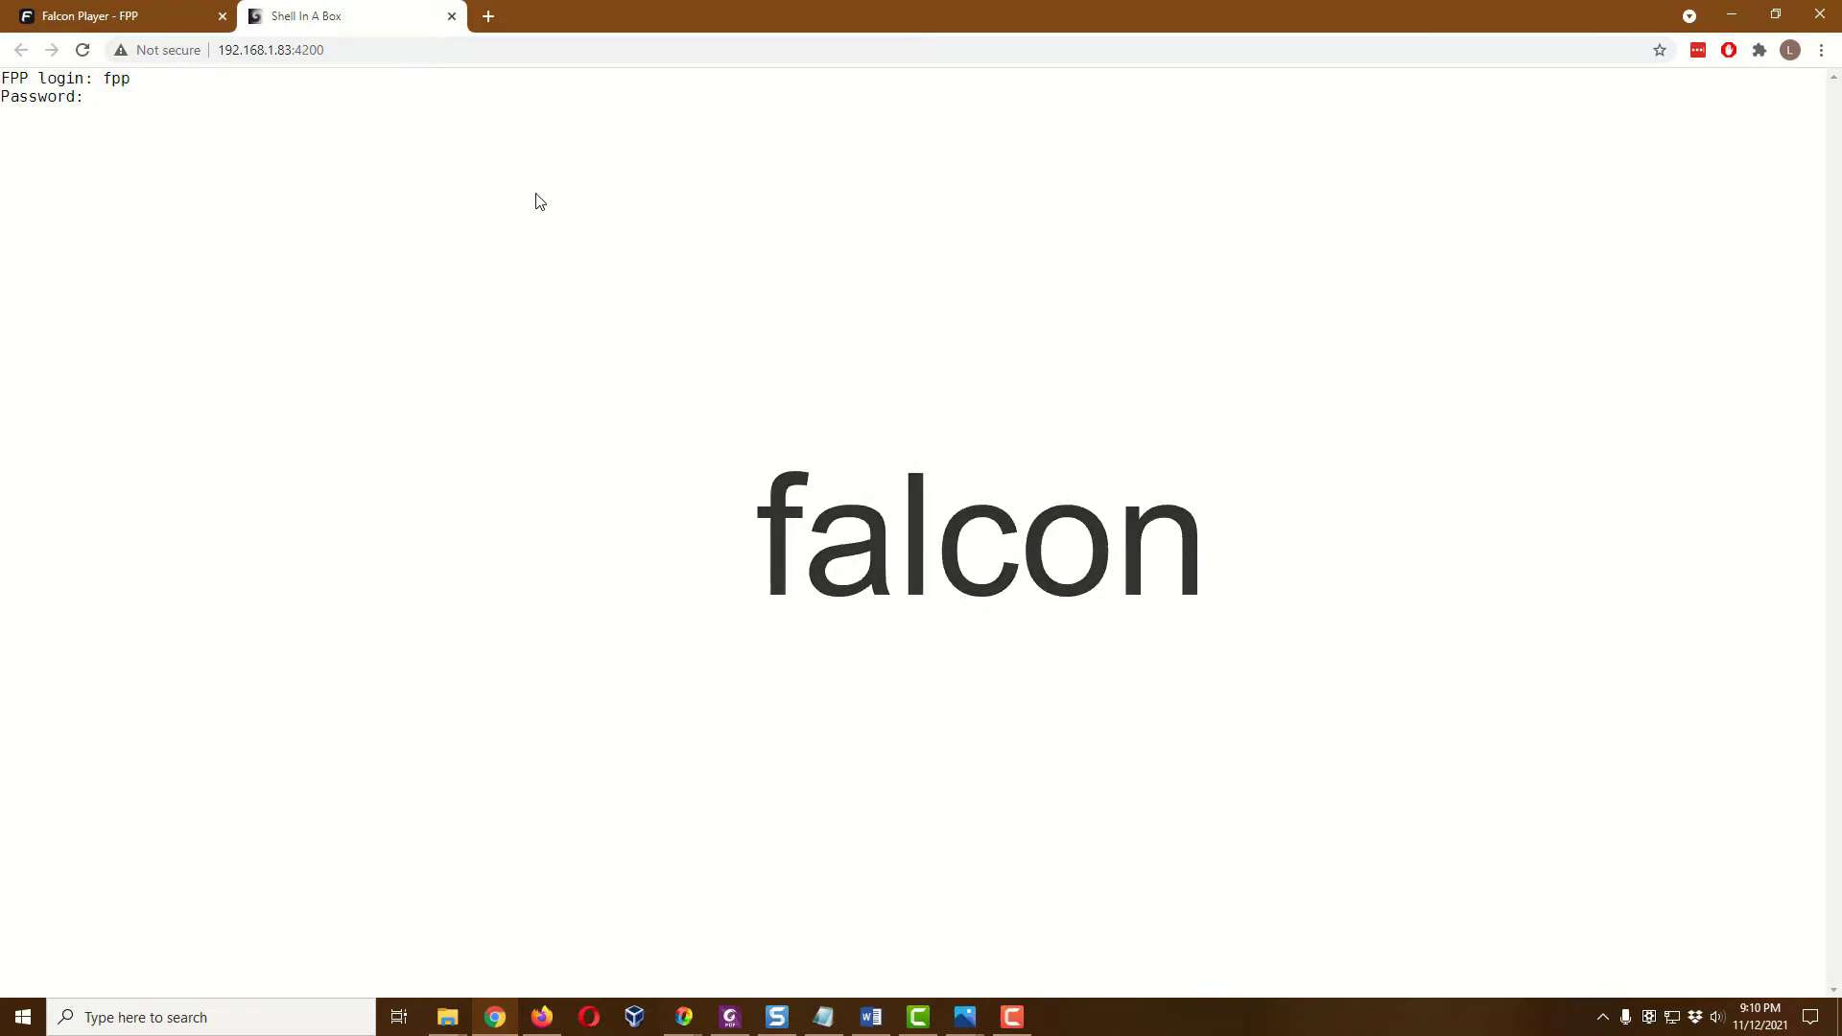
{"action": "key", "text": "Return"}
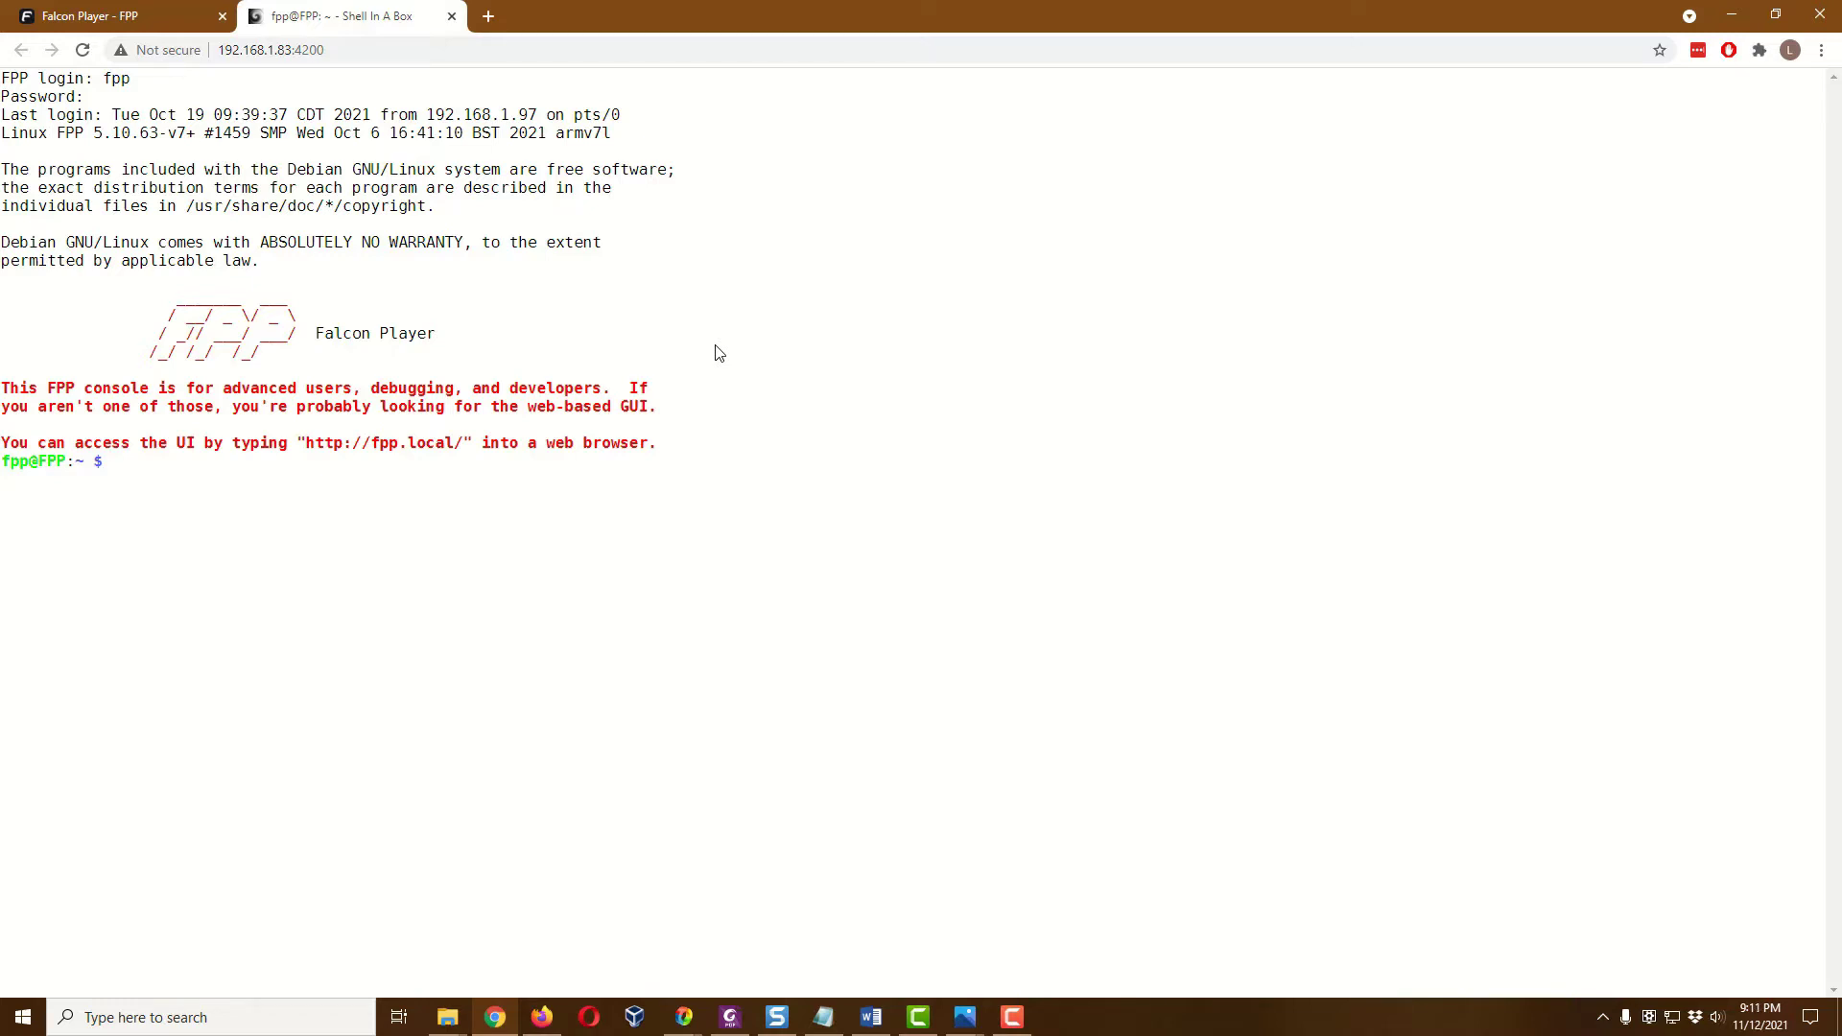
Install cec-utils with 'sudo apt install cec-utils', confirming the new packages with y
{"action": "type", "text": "udo apt"}
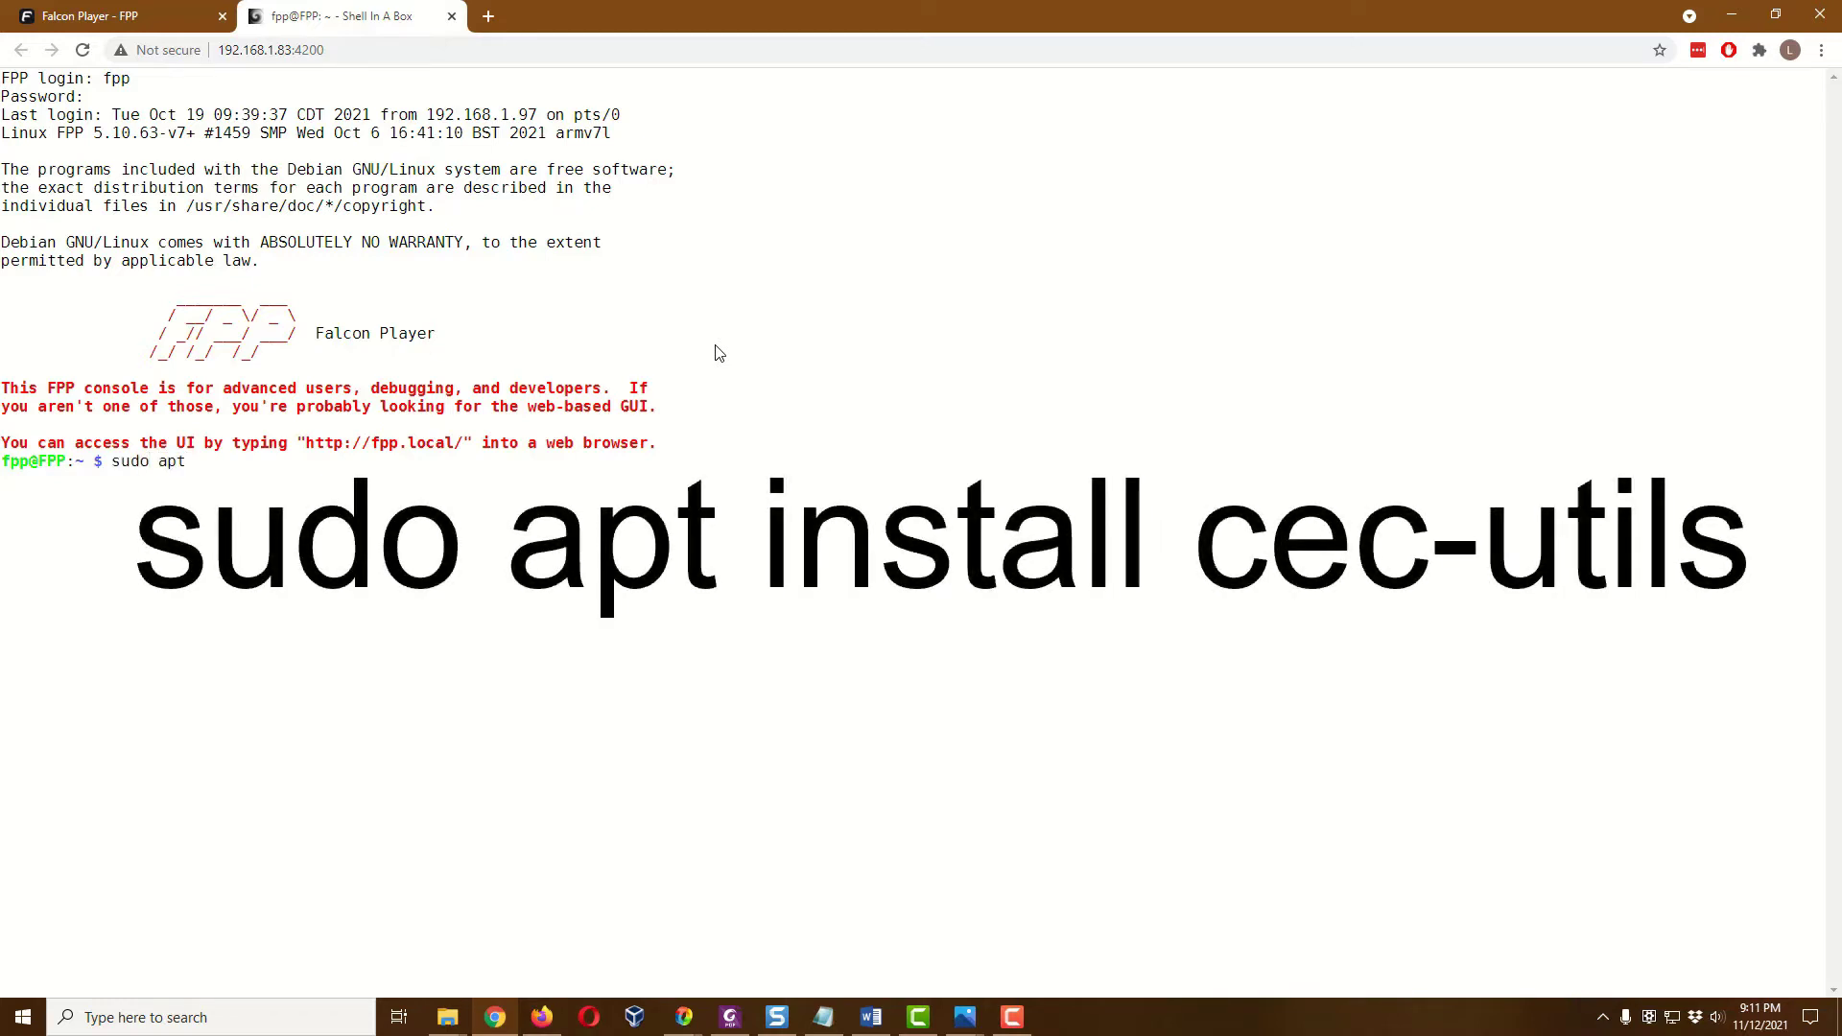
{"action": "type", "text": " install cec-utils"}
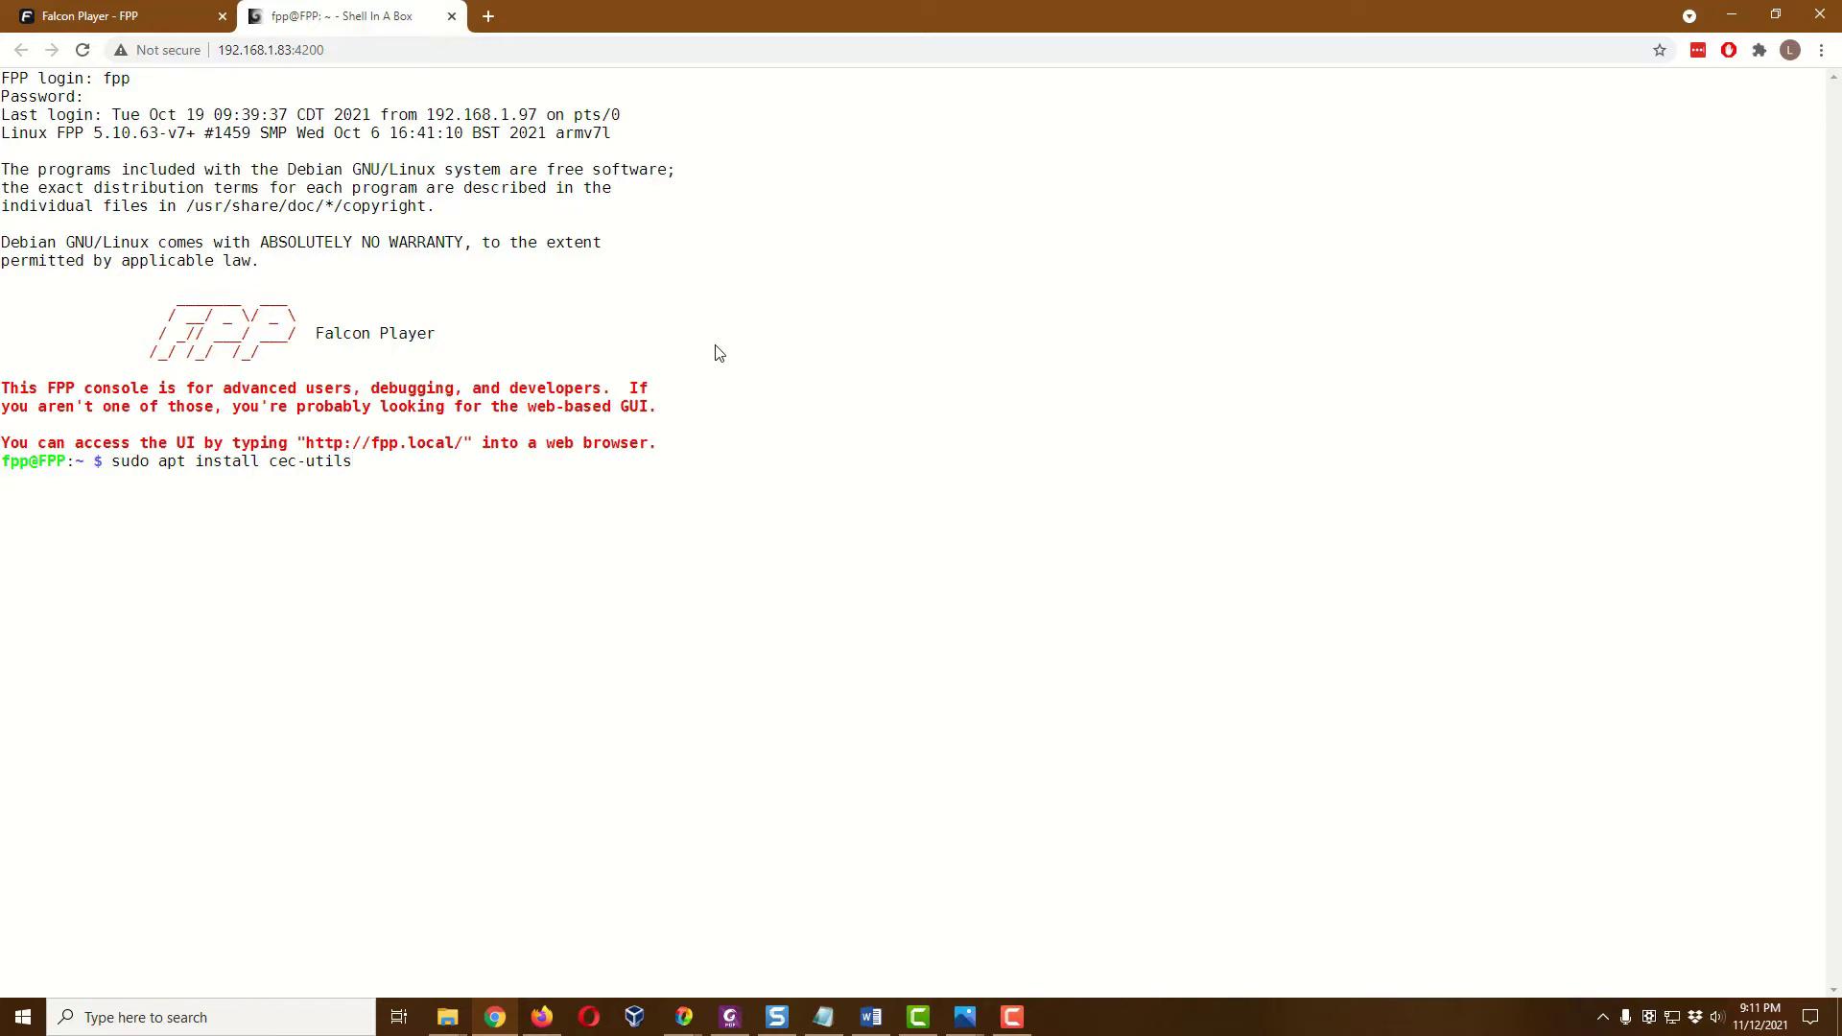
{"action": "key", "text": "Return"}
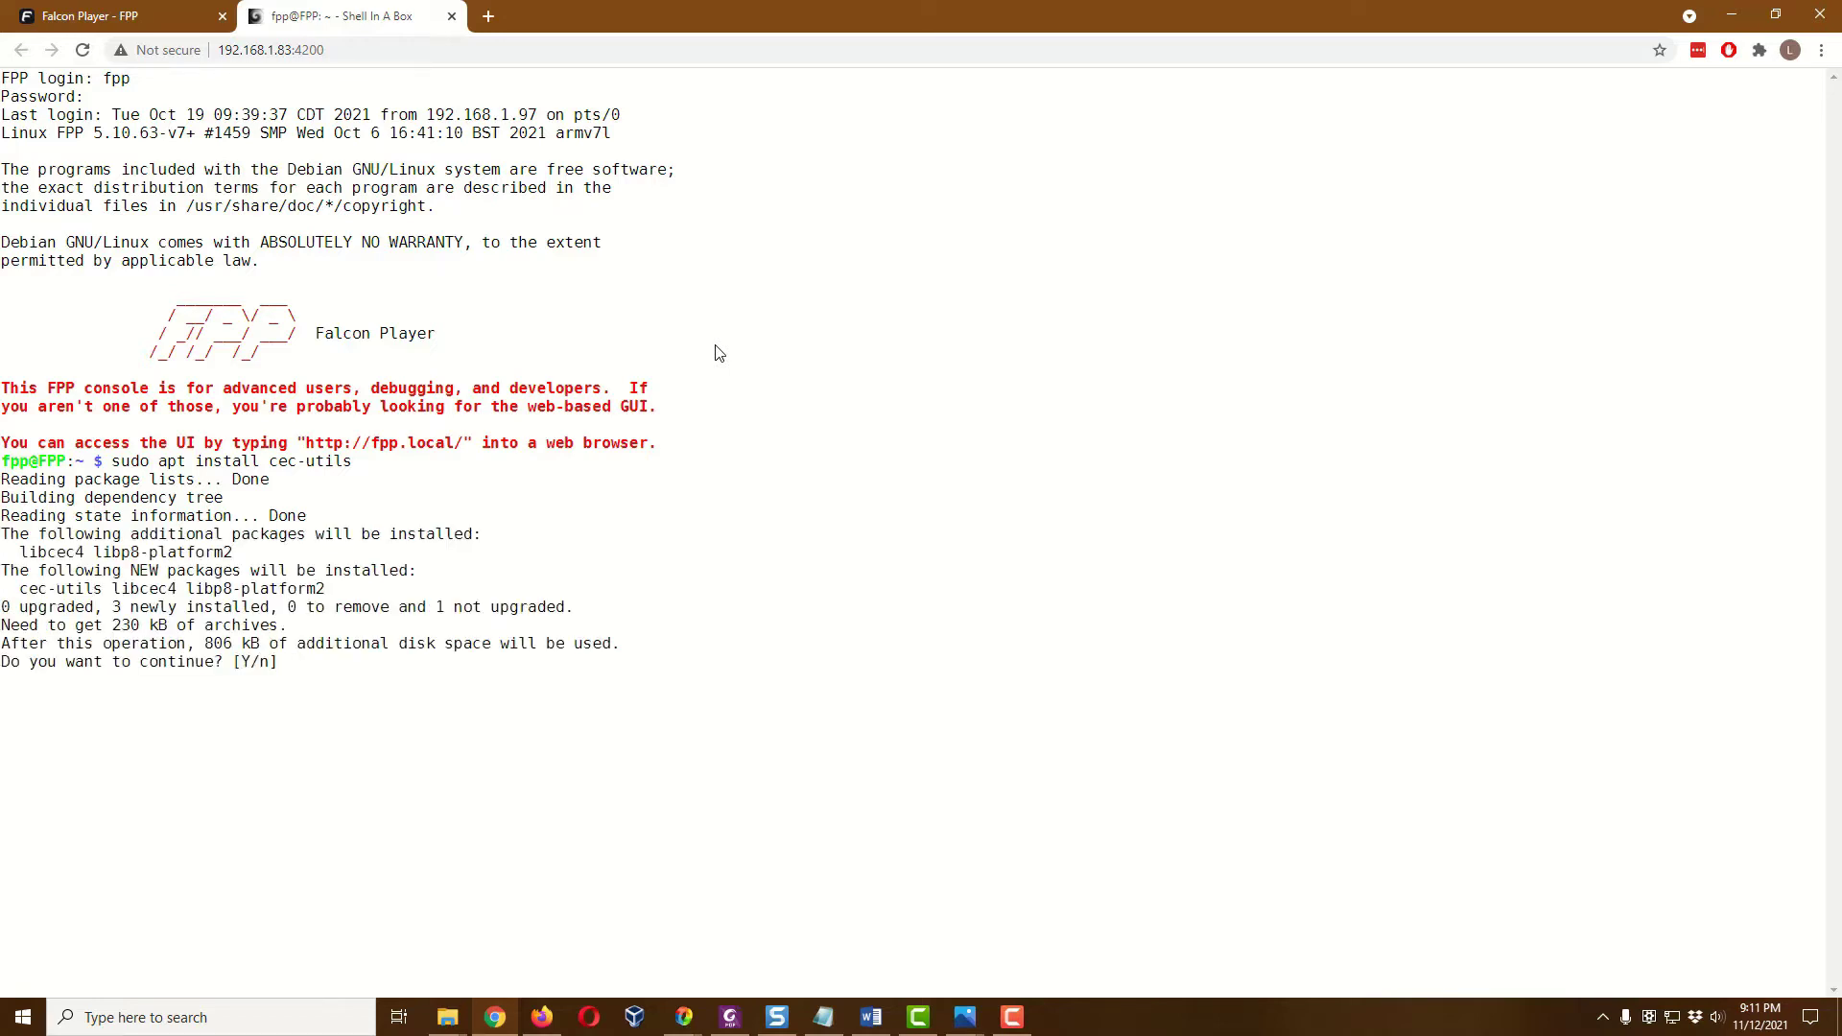
{"action": "type", "text": "y"}
{"action": "key", "text": "Return"}
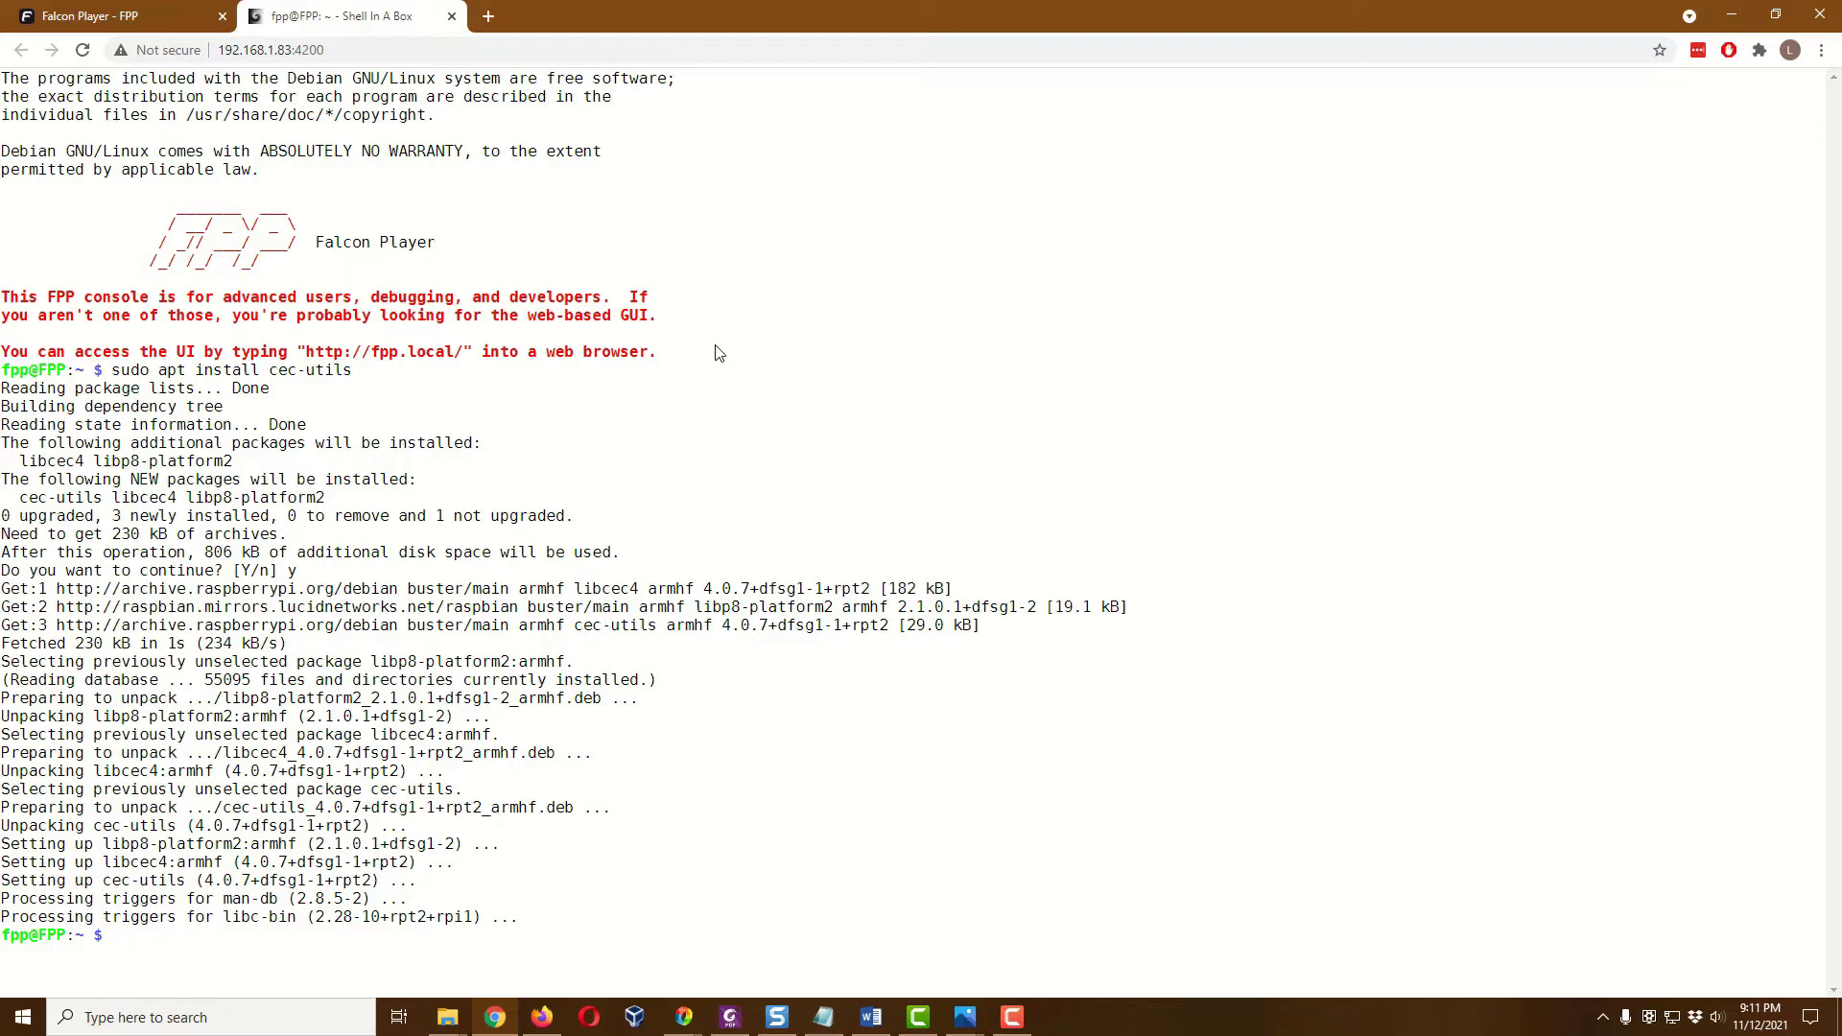
Run echo 'scan' | cec-client -s -d 1 to list the TV at 0.0.0.0 and a recorder
{"action": "type", "text": "echo "}
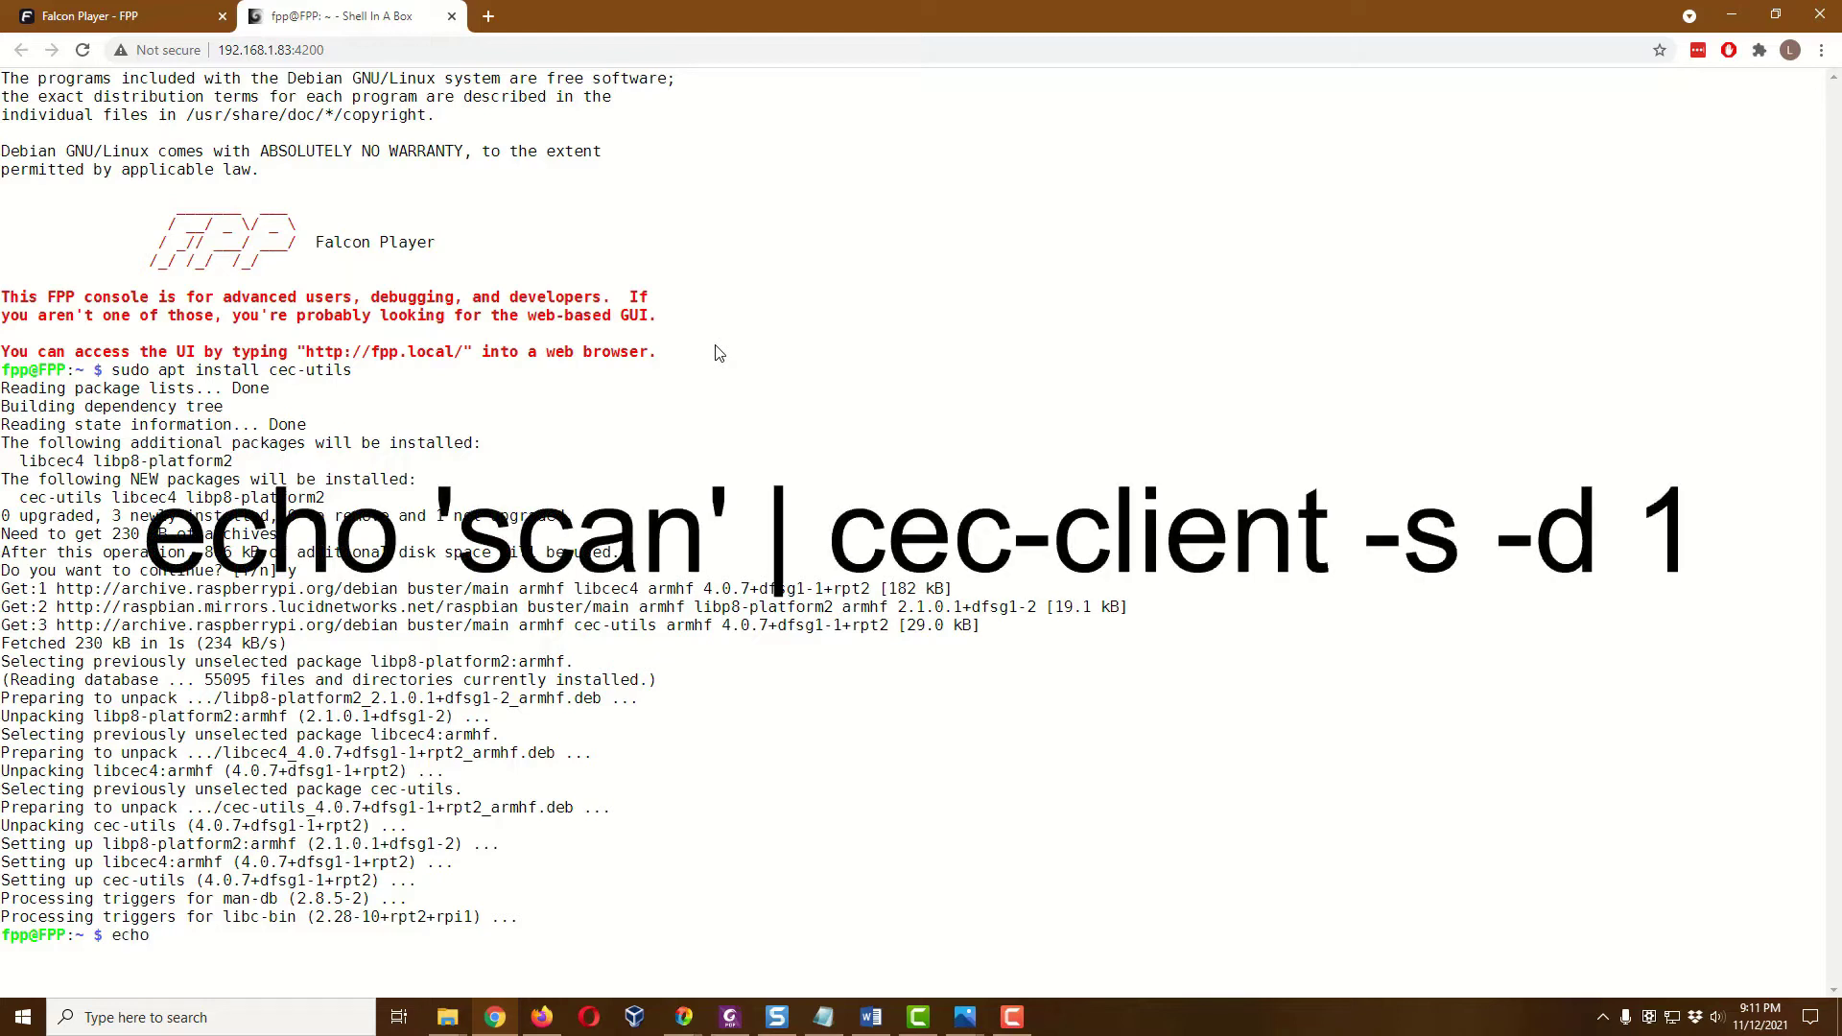
{"action": "type", "text": "'scan' | cec-client -s -d 1"}
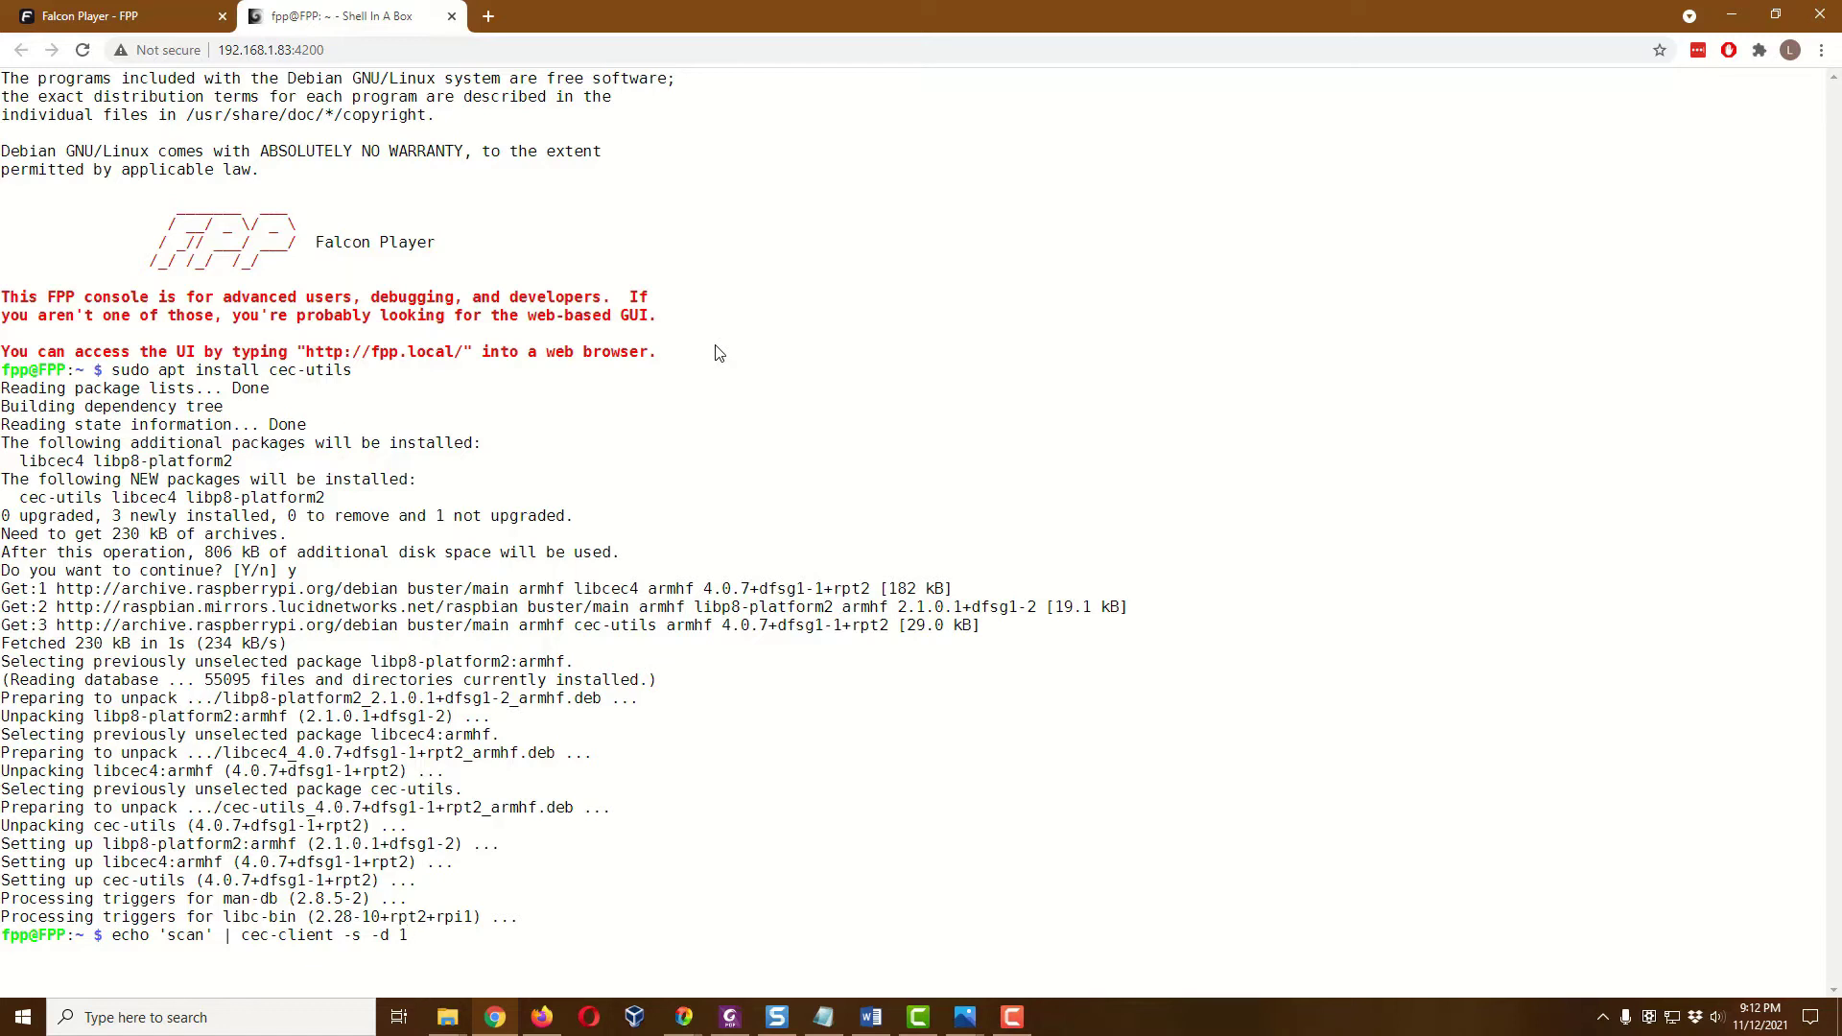
{"action": "key", "text": "Return"}
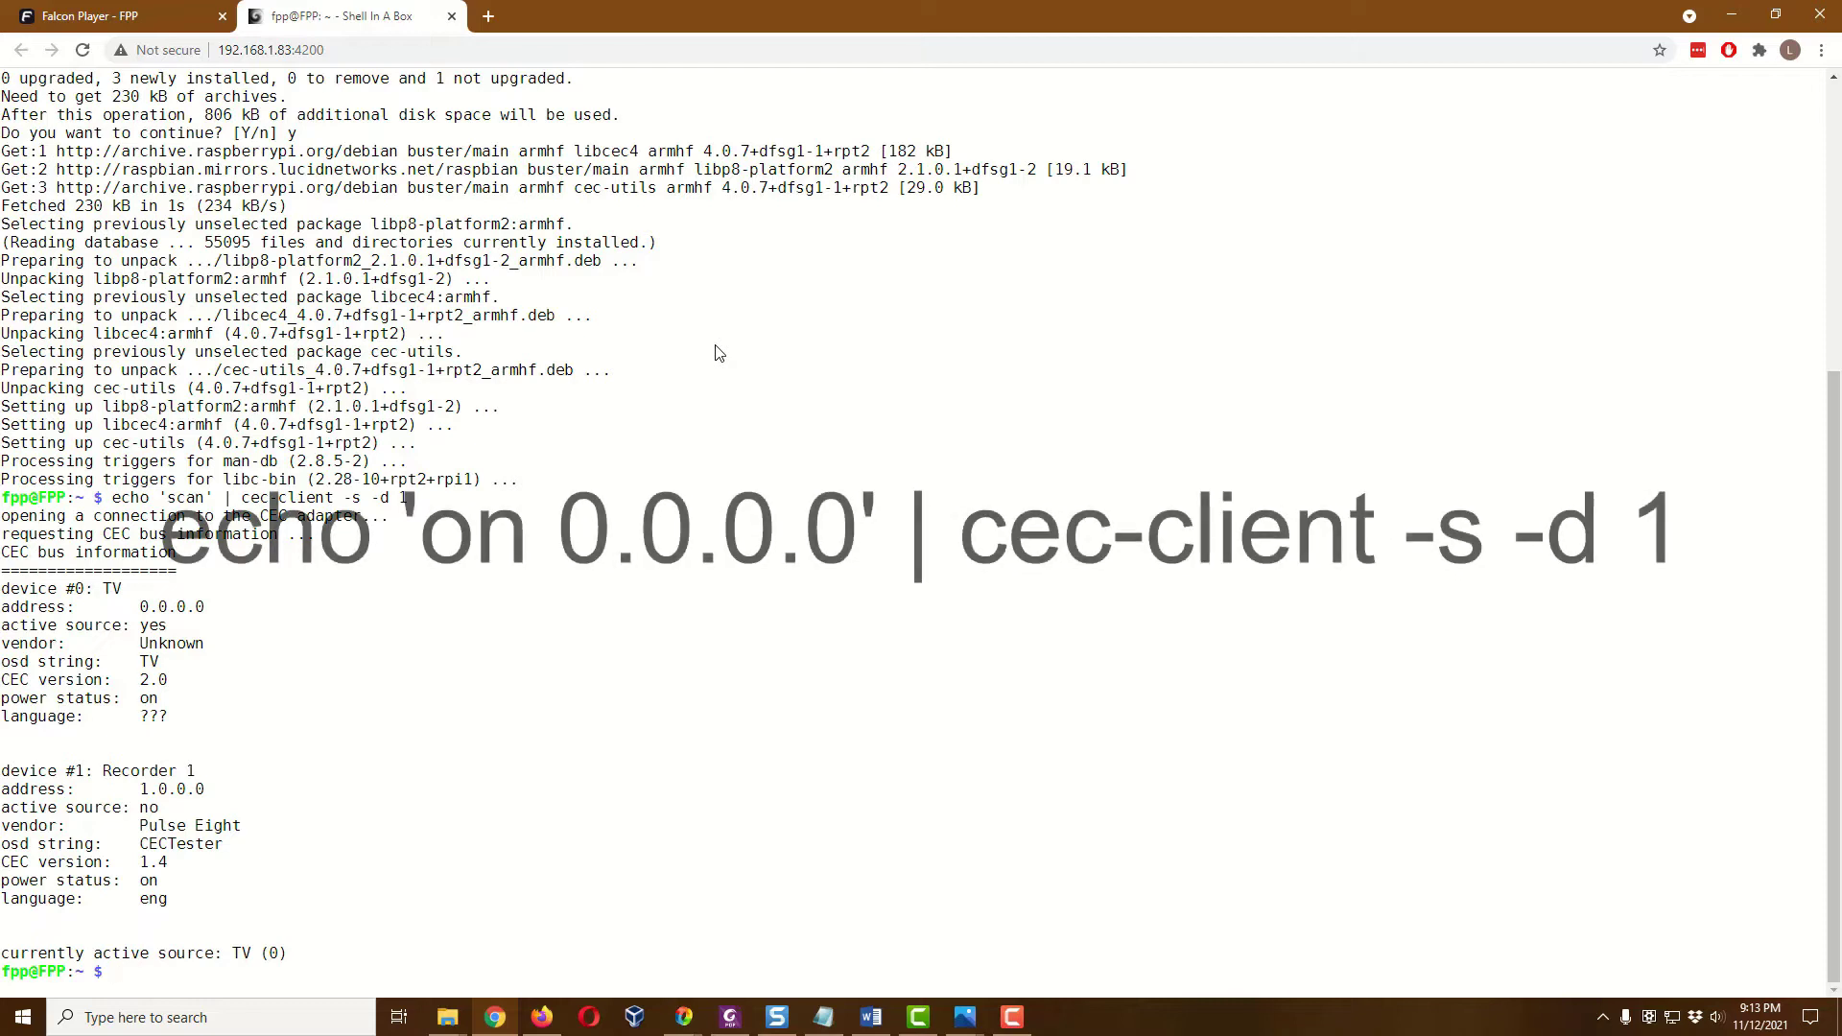
Power on the TV with echo 'on 0.0.0.0' | cec-client -s -d 1
{"action": "type", "text": "echo"}
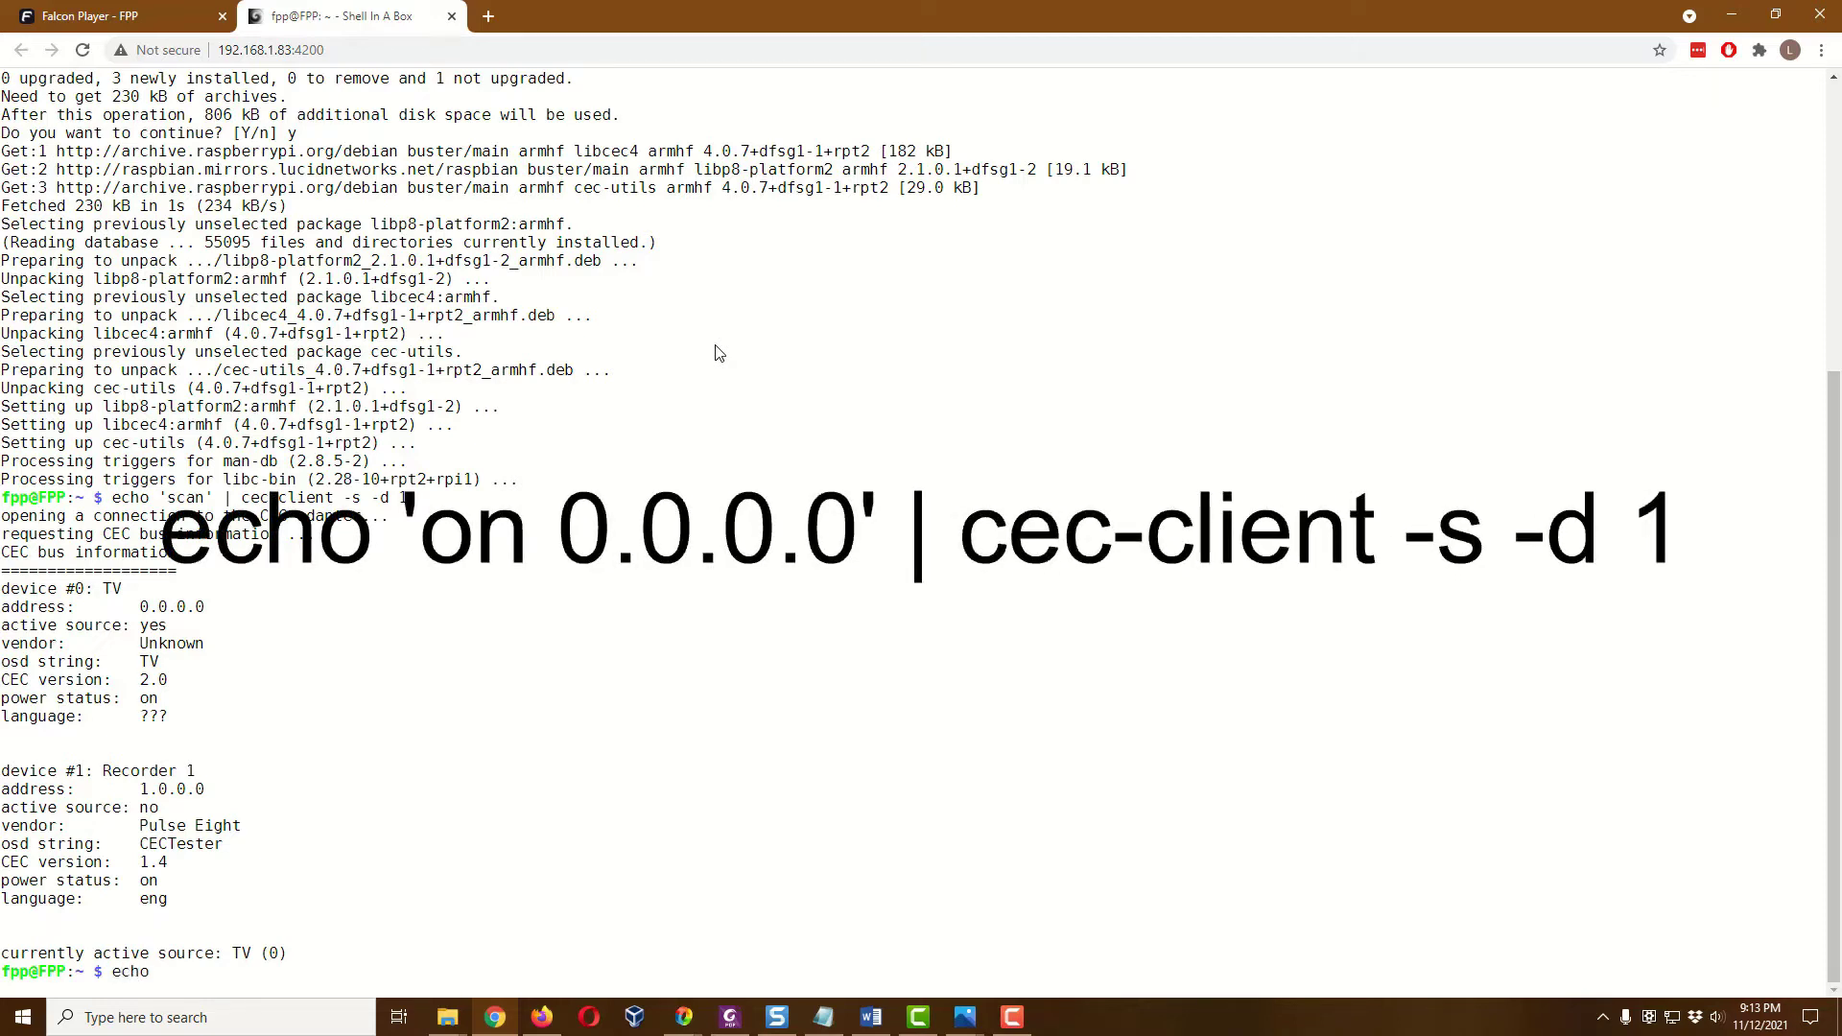
{"action": "type", "text": " 'on 0.0.0.0' | cec-client -s -d 1"}
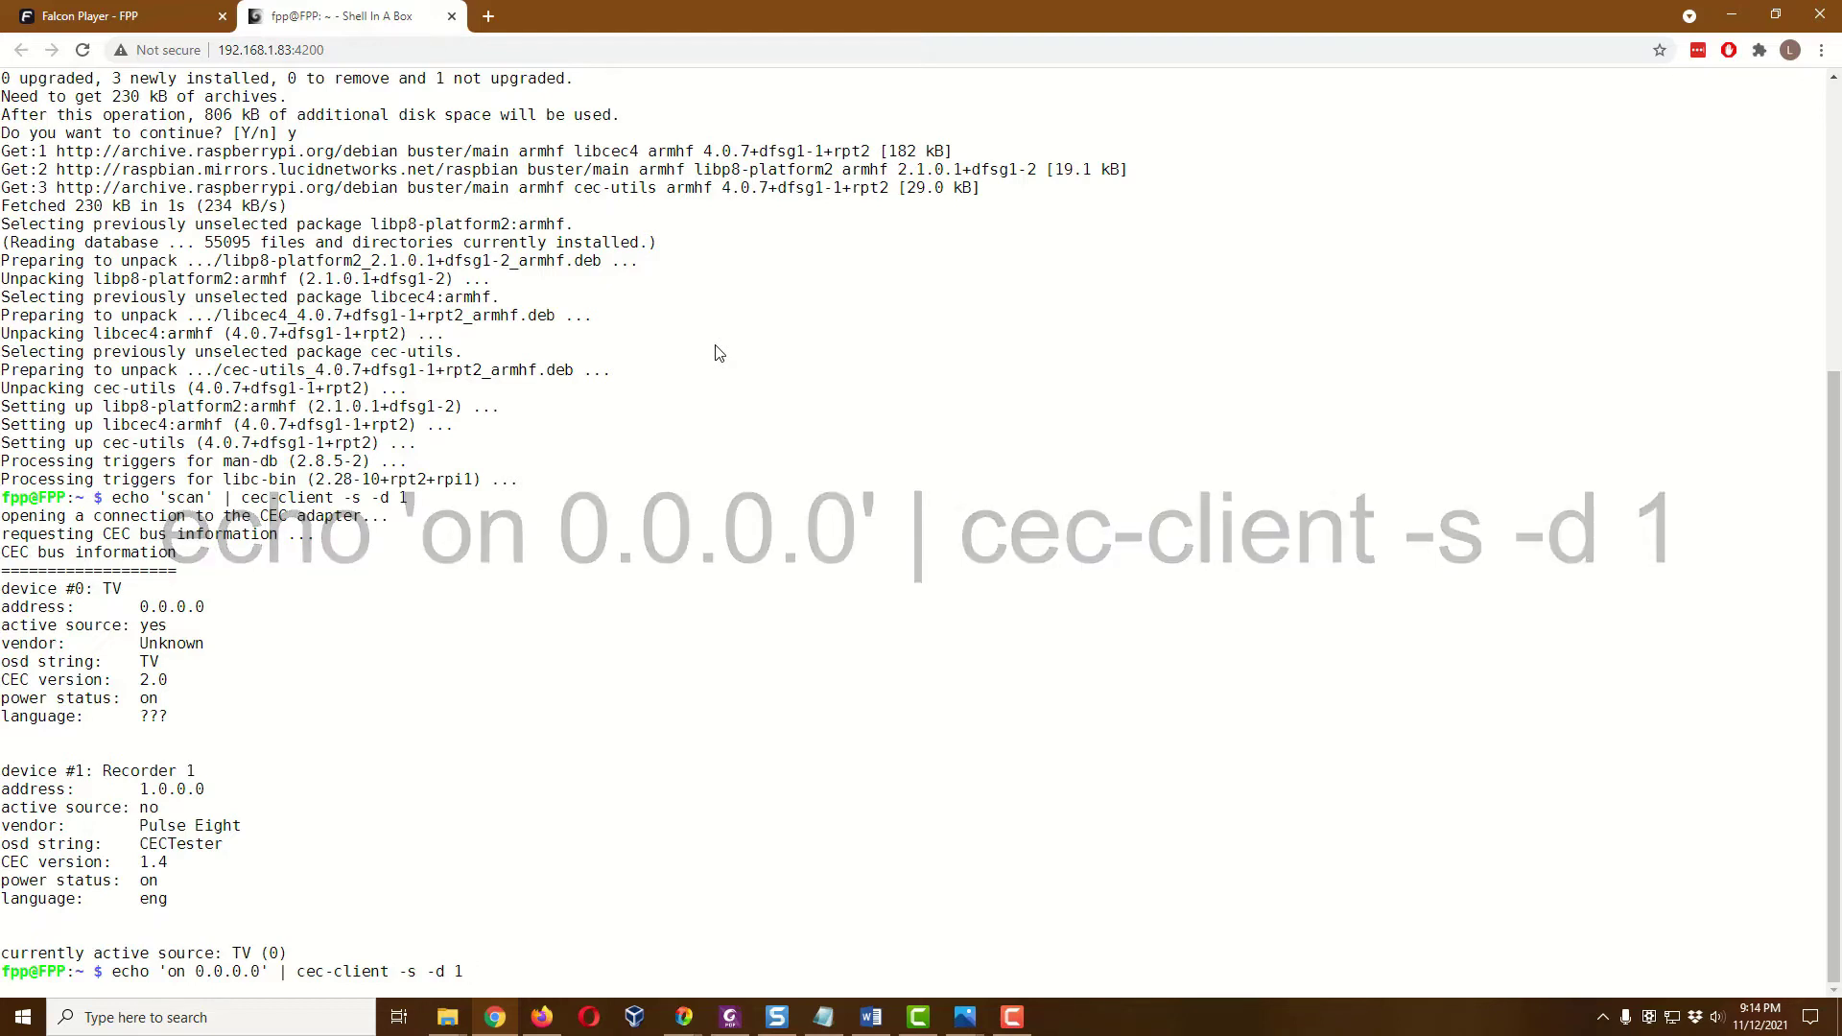
{"action": "key", "text": "Return"}
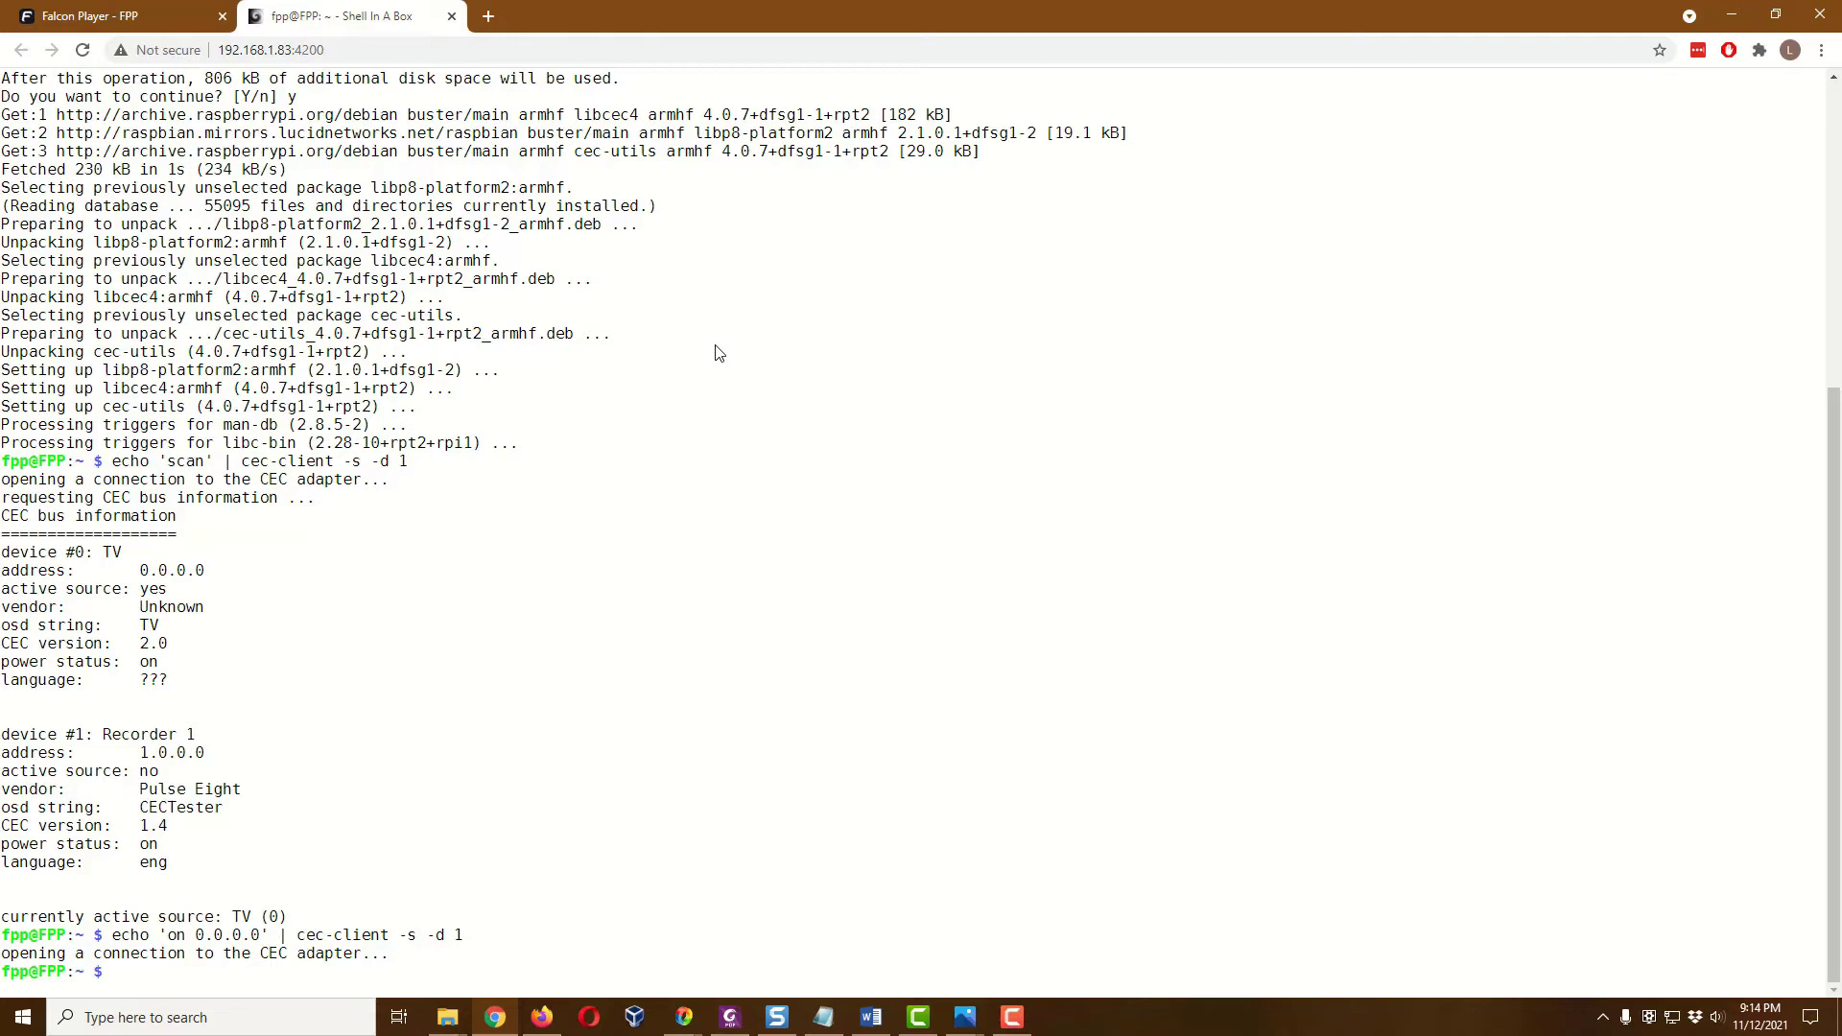
Edit the last command into echo 'standby 0.0.0.0' | cec-client -s -d 1, run it, and return to FPP
{"action": "key", "text": "Up"}
{"action": "key", "text": "Left"}
{"action": "key", "text": "Left"}
{"action": "key", "text": "Left"}
{"action": "key", "text": "Left"}
{"action": "key", "text": "Left"}
{"action": "key", "text": "Left"}
{"action": "key", "text": "Left"}
{"action": "key", "text": "Left"}
{"action": "key", "text": "Left"}
{"action": "key", "text": "Left"}
{"action": "key", "text": "Left"}
{"action": "key", "text": "Left"}
{"action": "key", "text": "Left"}
{"action": "key", "text": "Left"}
{"action": "key", "text": "Left"}
{"action": "key", "text": "Left"}
{"action": "key", "text": "Left"}
{"action": "key", "text": "Left"}
{"action": "key", "text": "Left"}
{"action": "key", "text": "Left"}
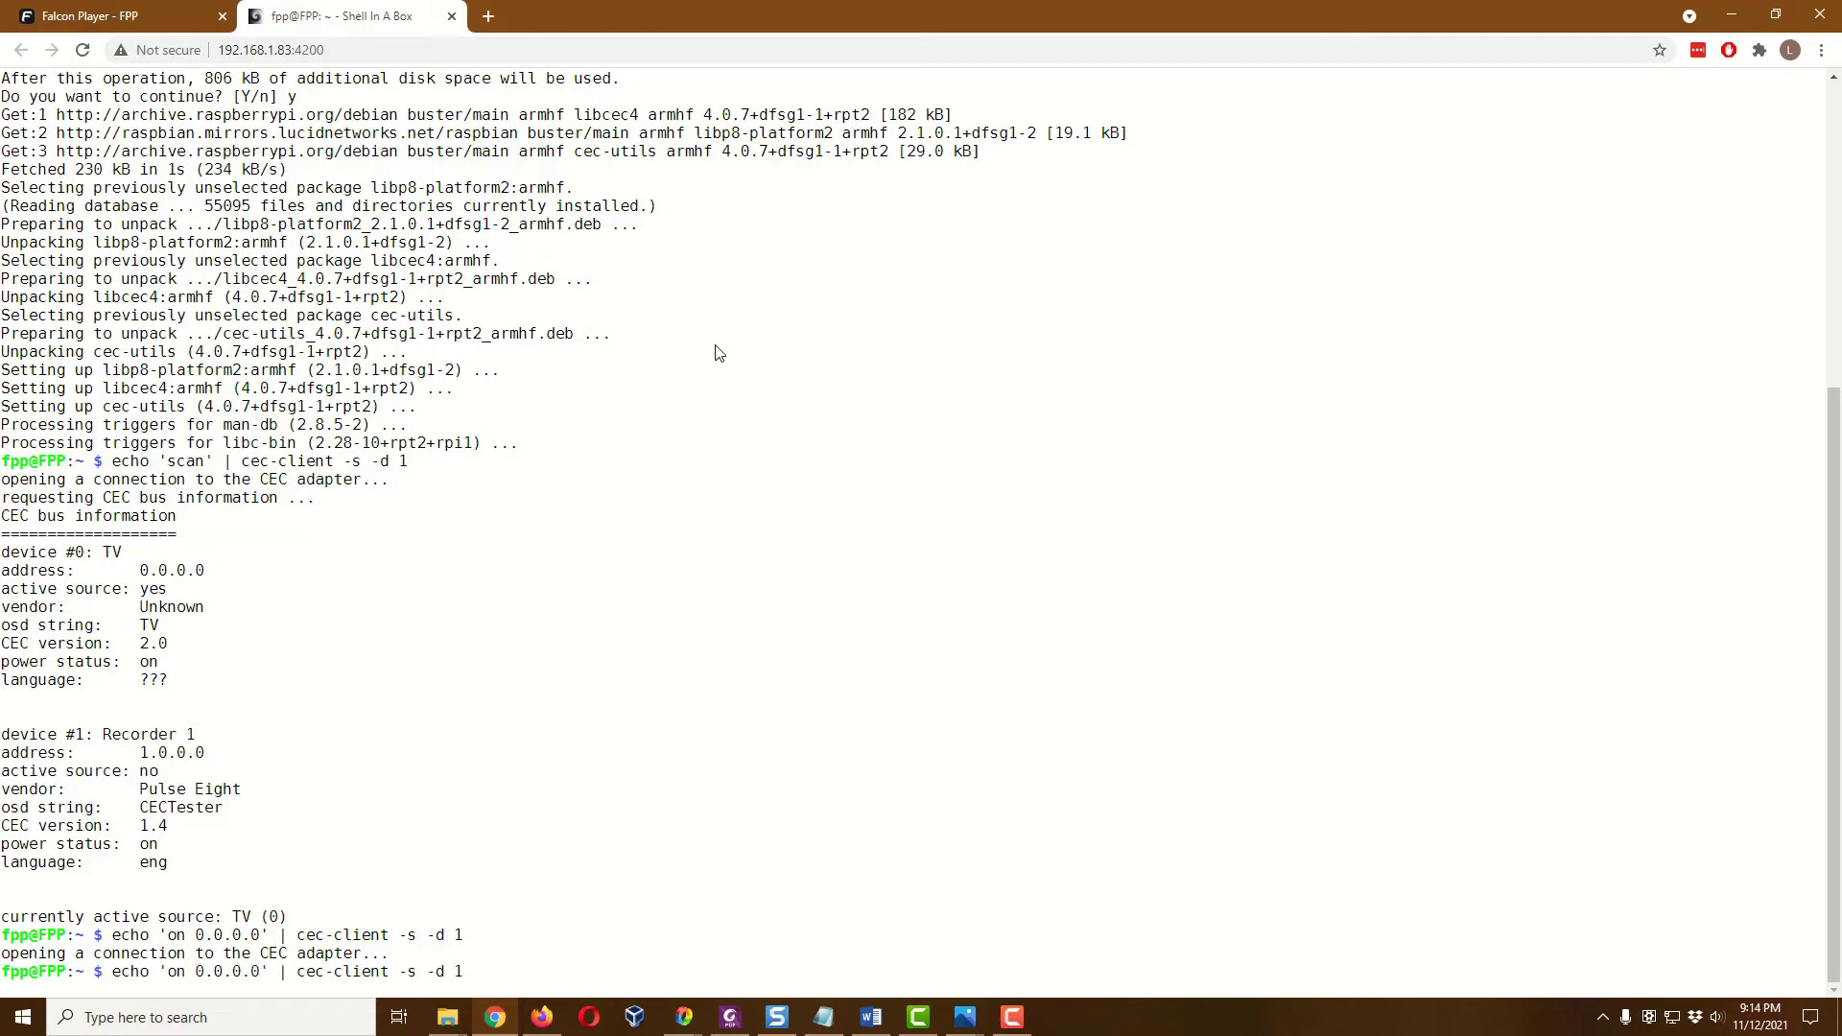
{"action": "key", "text": "Left"}
{"action": "key", "text": "Left"}
{"action": "key", "text": "Left"}
{"action": "key", "text": "Left"}
{"action": "key", "text": "Left"}
{"action": "key", "text": "Left"}
{"action": "key", "text": "Left"}
{"action": "key", "text": "Left"}
{"action": "key", "text": "Left"}
{"action": "key", "text": "Left"}
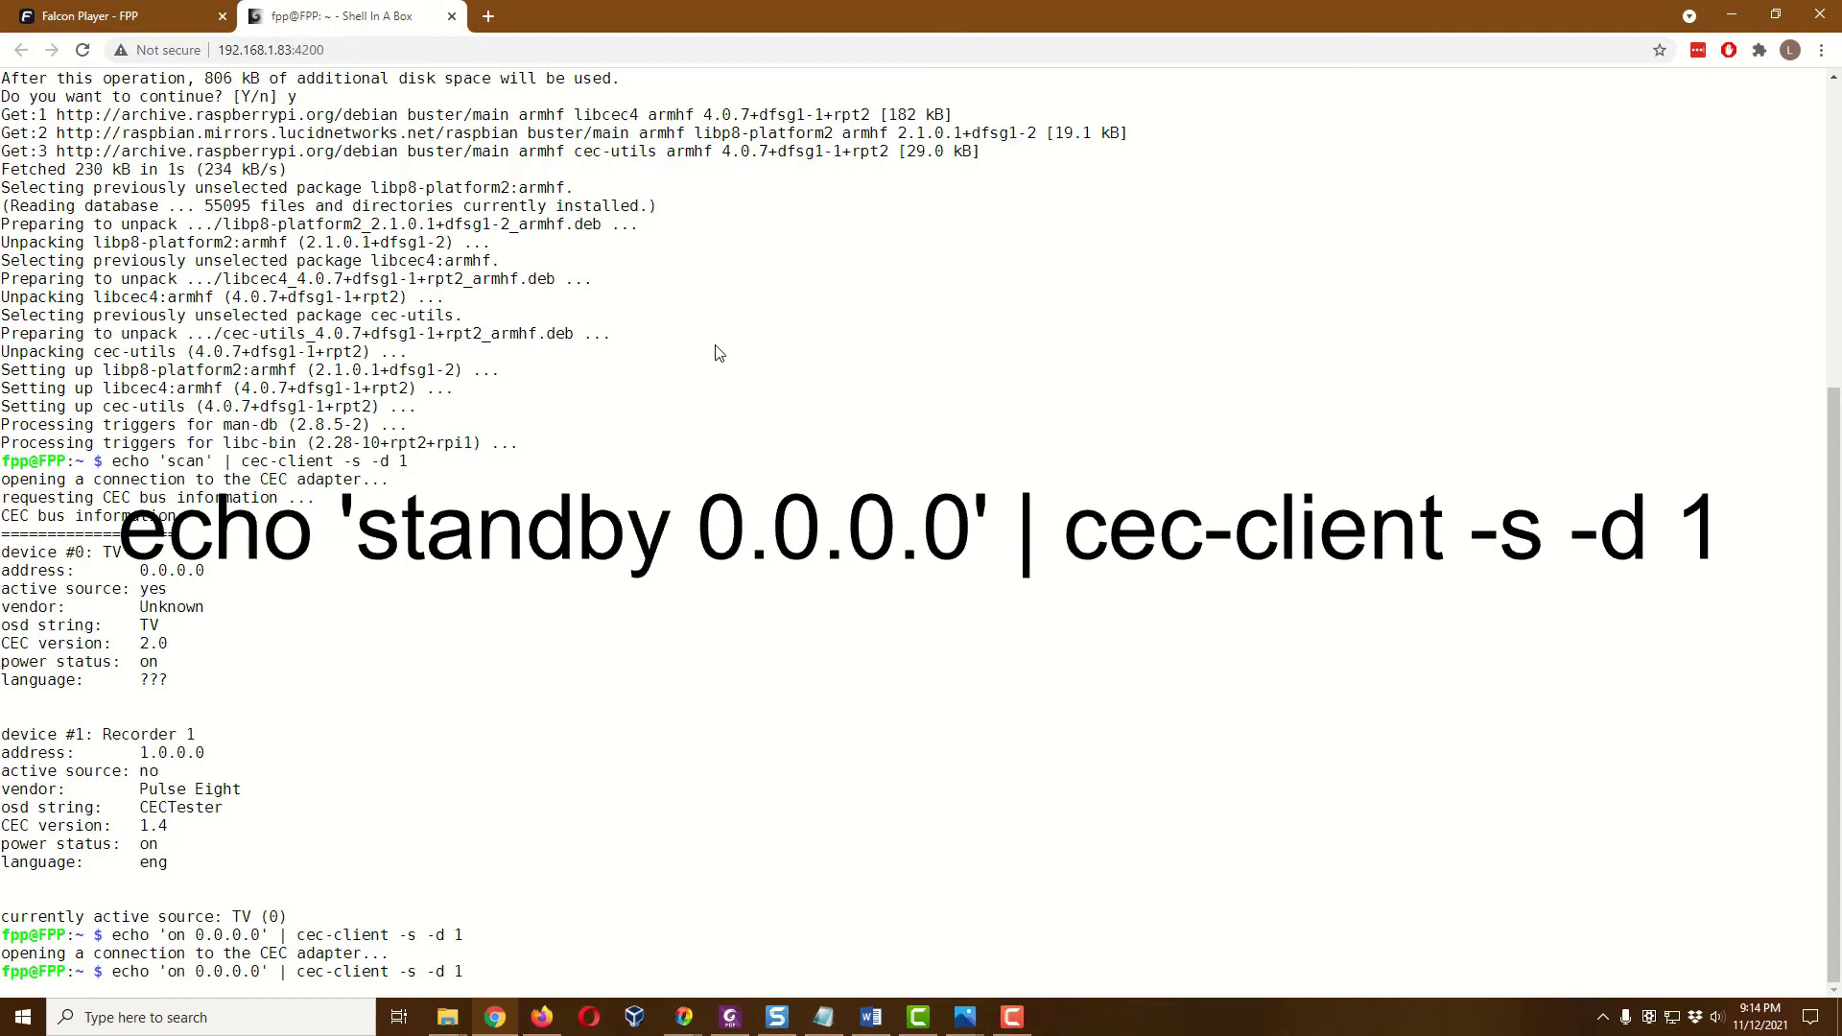
{"action": "key", "text": "Right"}
{"action": "key", "text": "BackSpace"}
{"action": "key", "text": "BackSpace"}
{"action": "type", "text": "standby"}
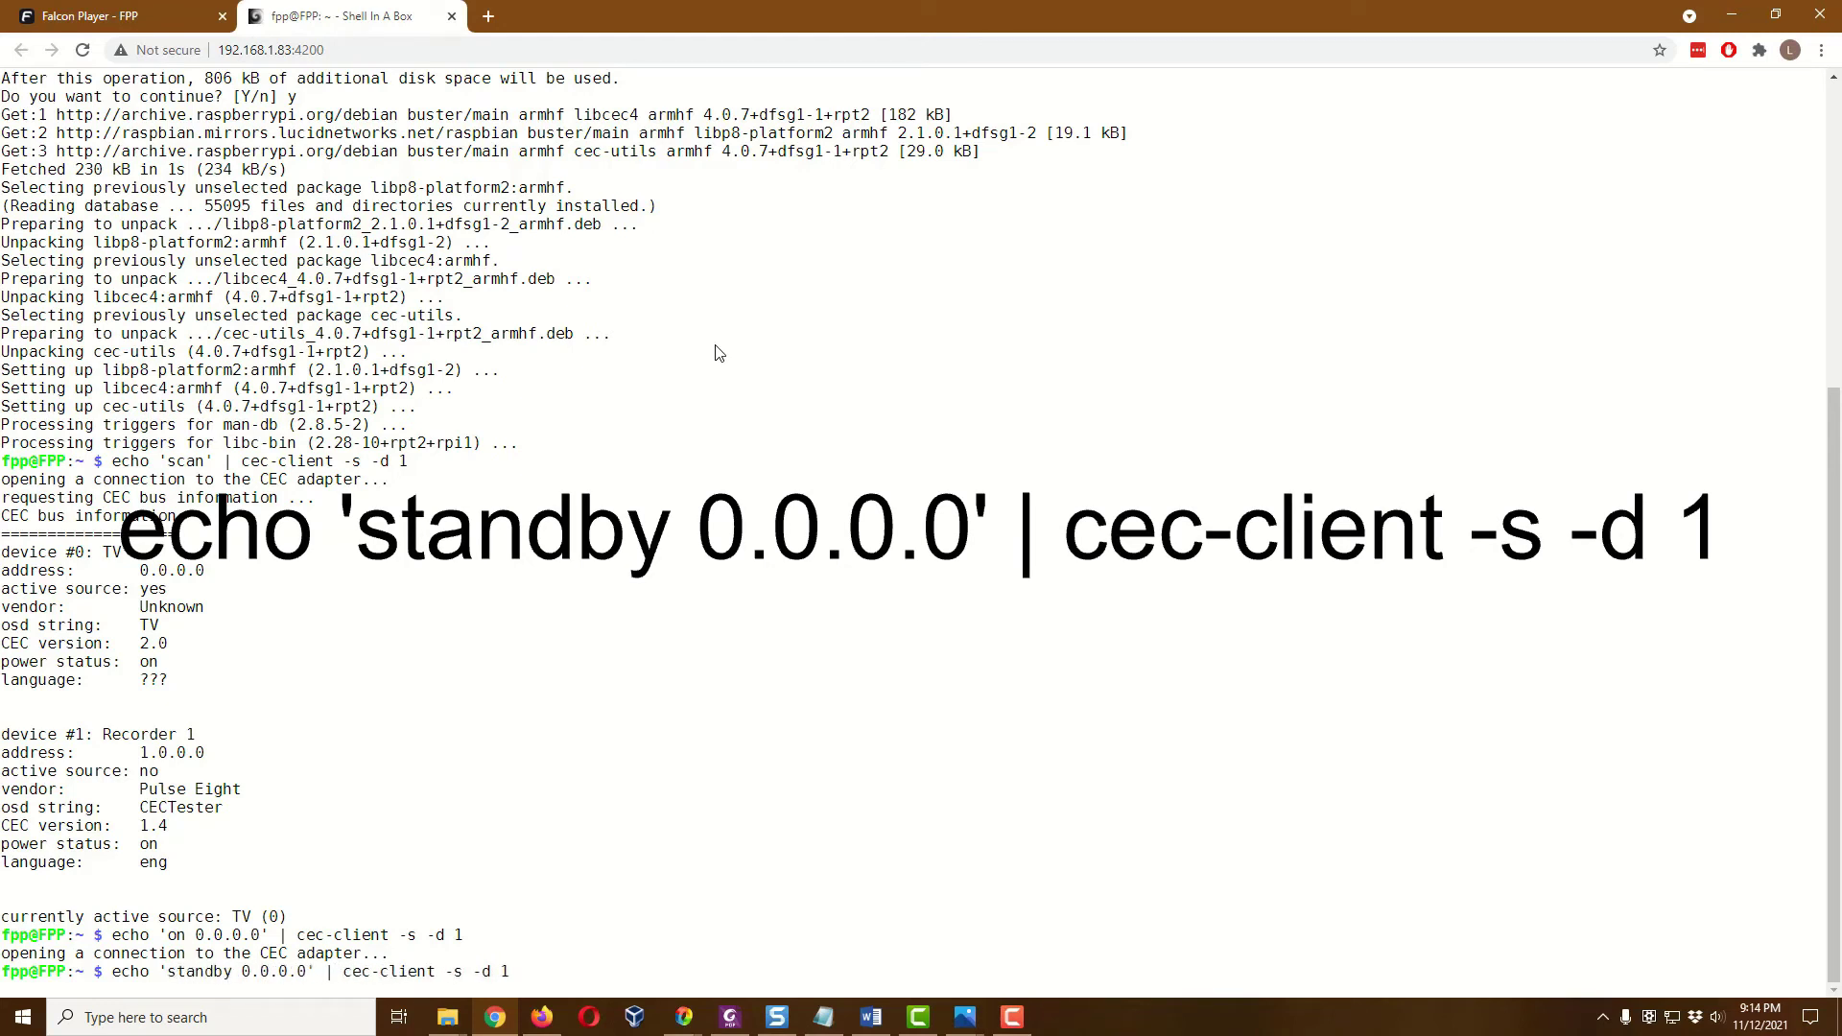
{"action": "key", "text": "Right"}
{"action": "key", "text": "Right"}
{"action": "key", "text": "Right"}
{"action": "key", "text": "Right"}
{"action": "key", "text": "Right"}
{"action": "key", "text": "Right"}
{"action": "key", "text": "Right"}
{"action": "key", "text": "Right"}
{"action": "key", "text": "Right"}
{"action": "key", "text": "Right"}
{"action": "key", "text": "Right"}
{"action": "key", "text": "Right"}
{"action": "key", "text": "Right"}
{"action": "key", "text": "Right"}
{"action": "key", "text": "Right"}
{"action": "key", "text": "Right"}
{"action": "key", "text": "Right"}
{"action": "key", "text": "Right"}
{"action": "key", "text": "Right"}
{"action": "key", "text": "Right"}
{"action": "key", "text": "Return"}
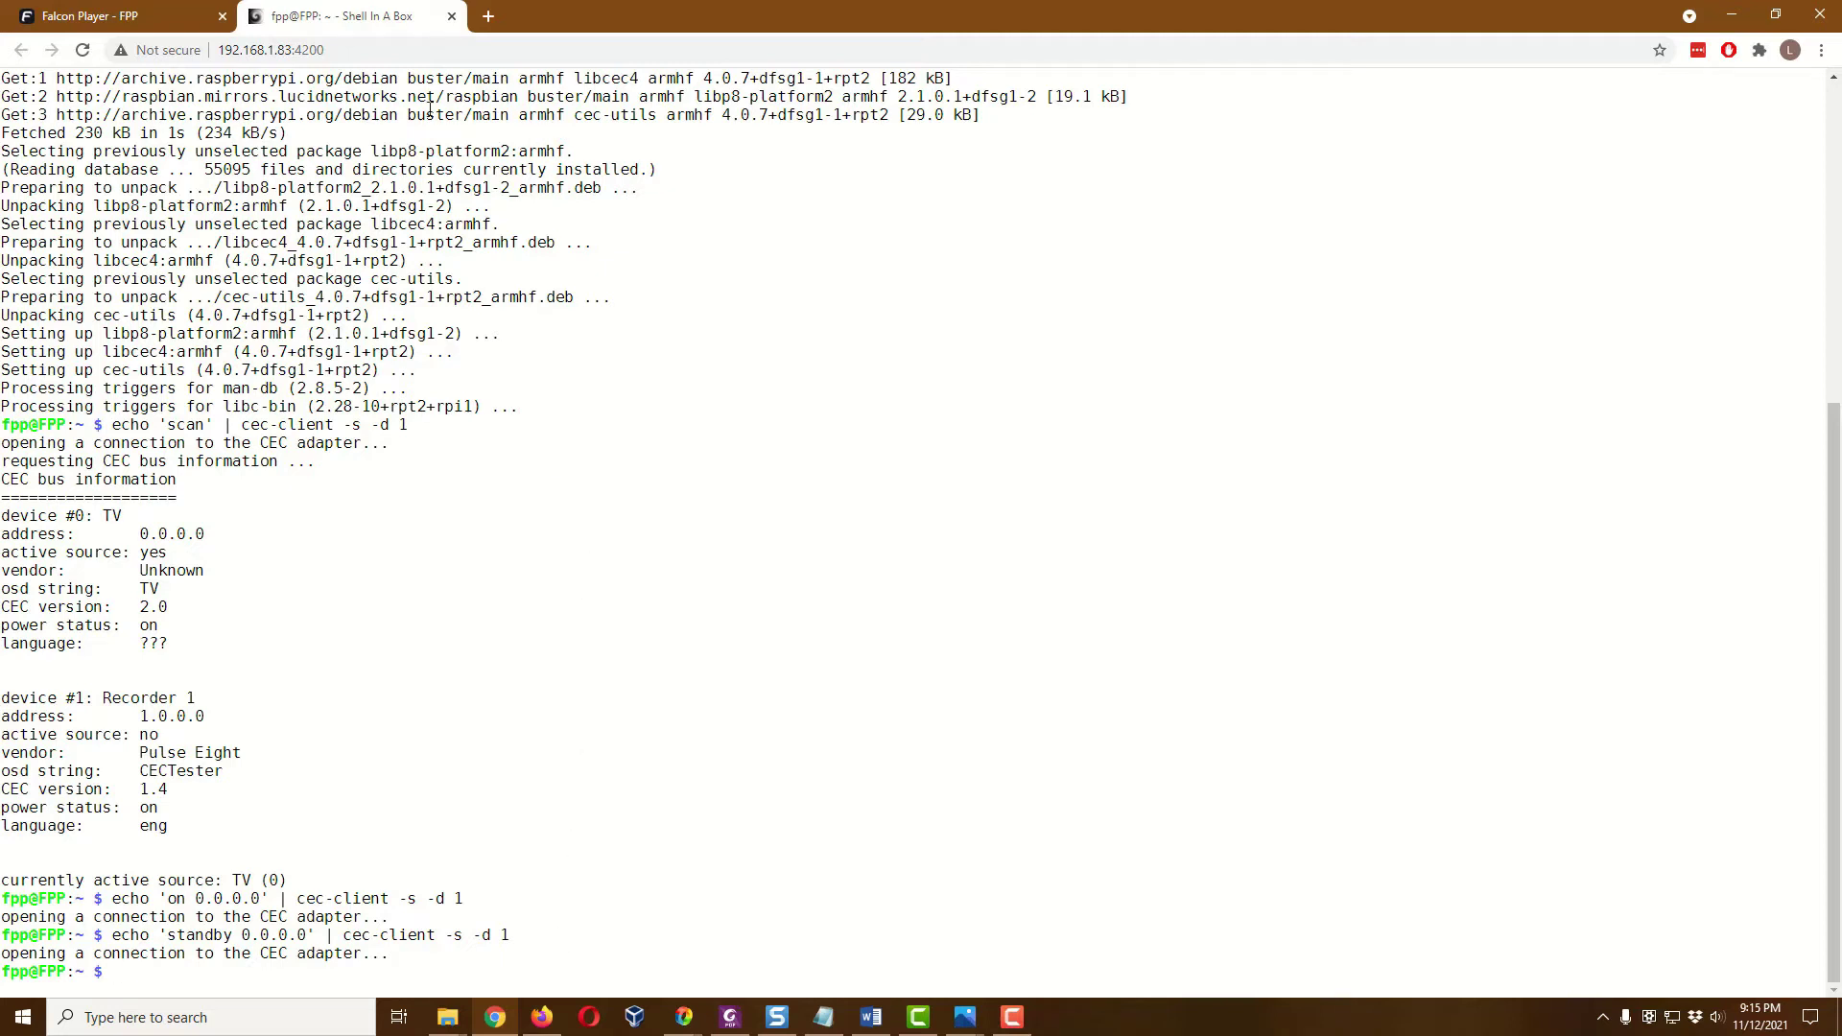
{"action": "left_click", "coordinate": [121, 21]}
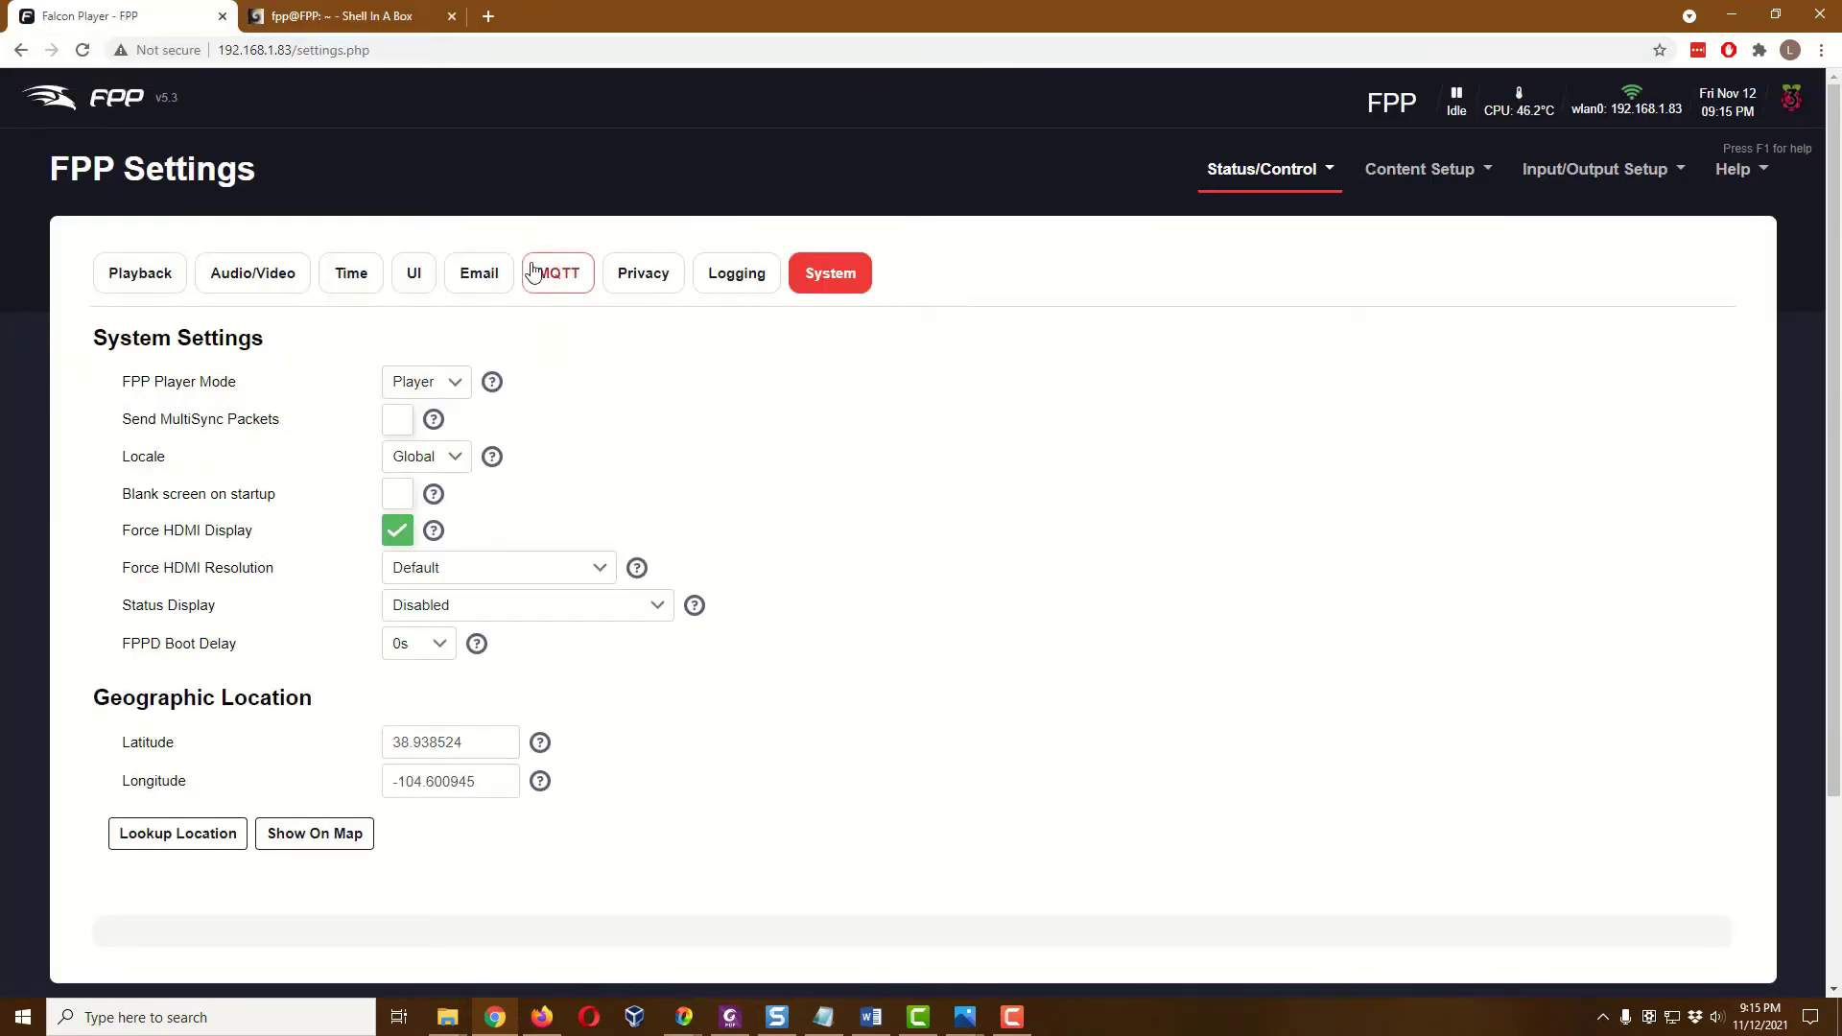
{"action": "left_click", "coordinate": [1439, 181]}
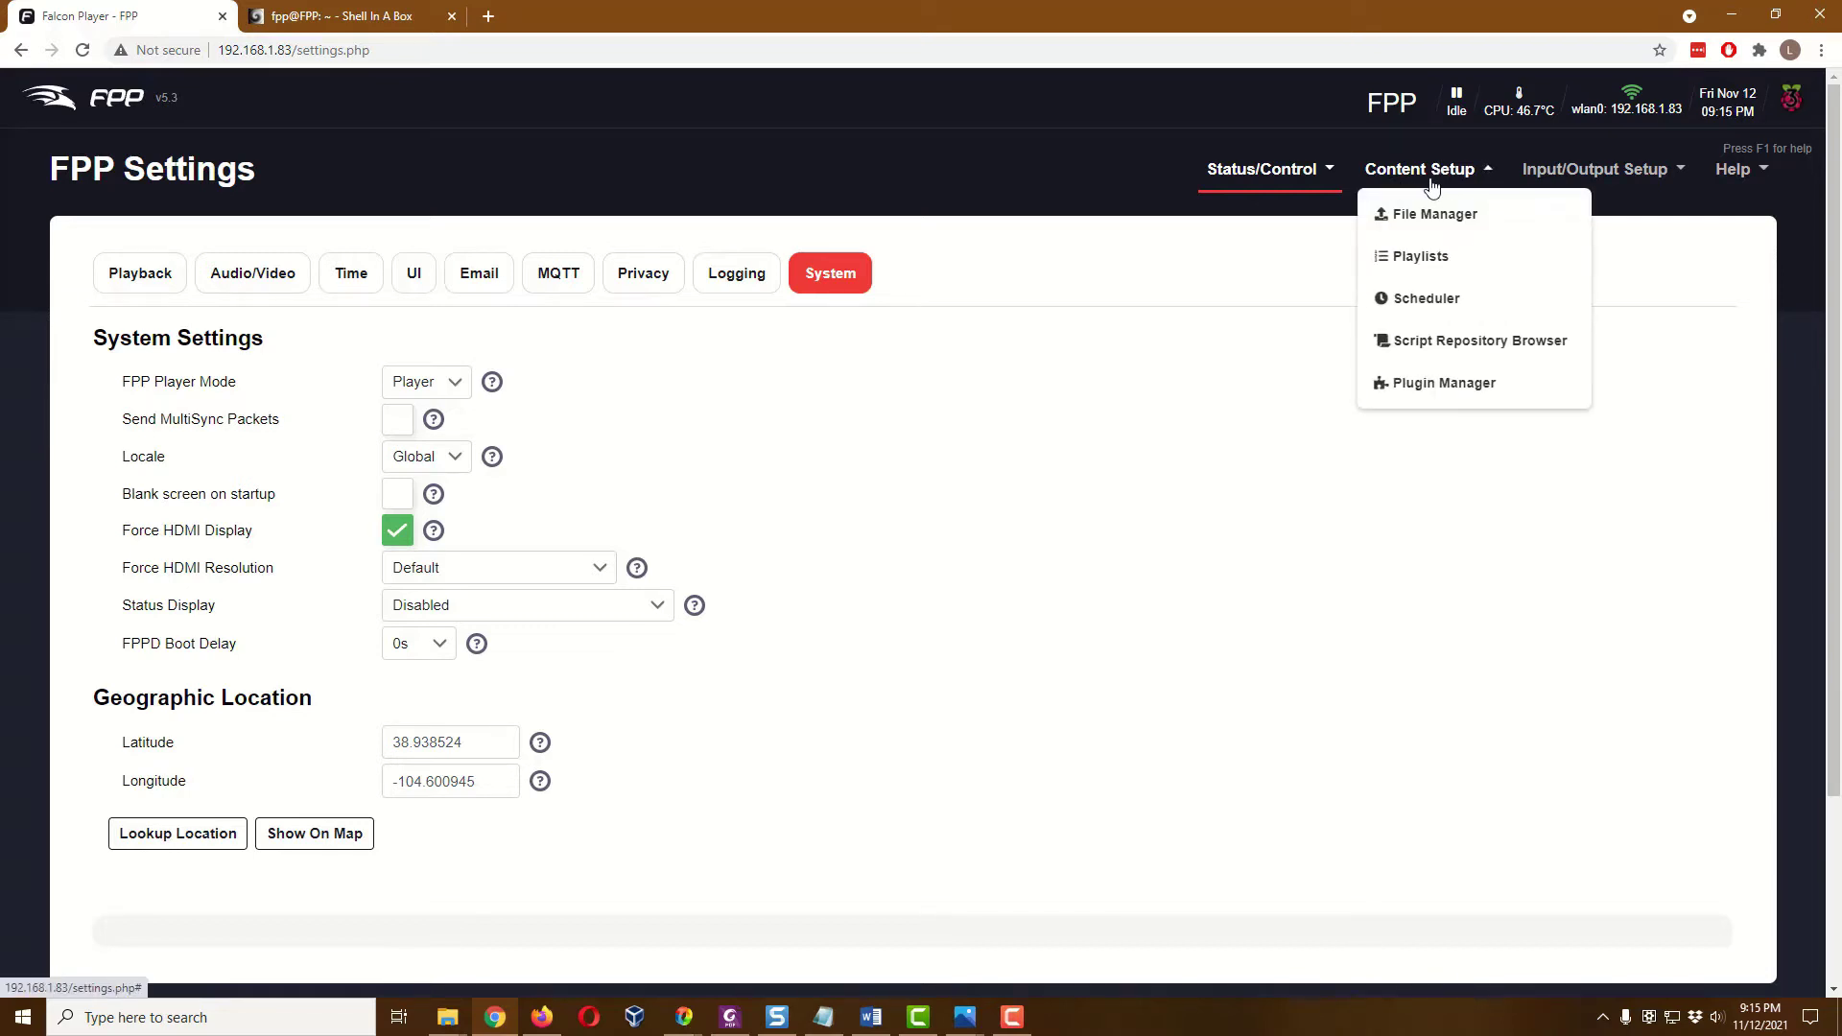
Upload ProjectorOff.sh and ProjectorOn.sh into the Scripts list of File Manager
{"action": "left_click", "coordinate": [1455, 216]}
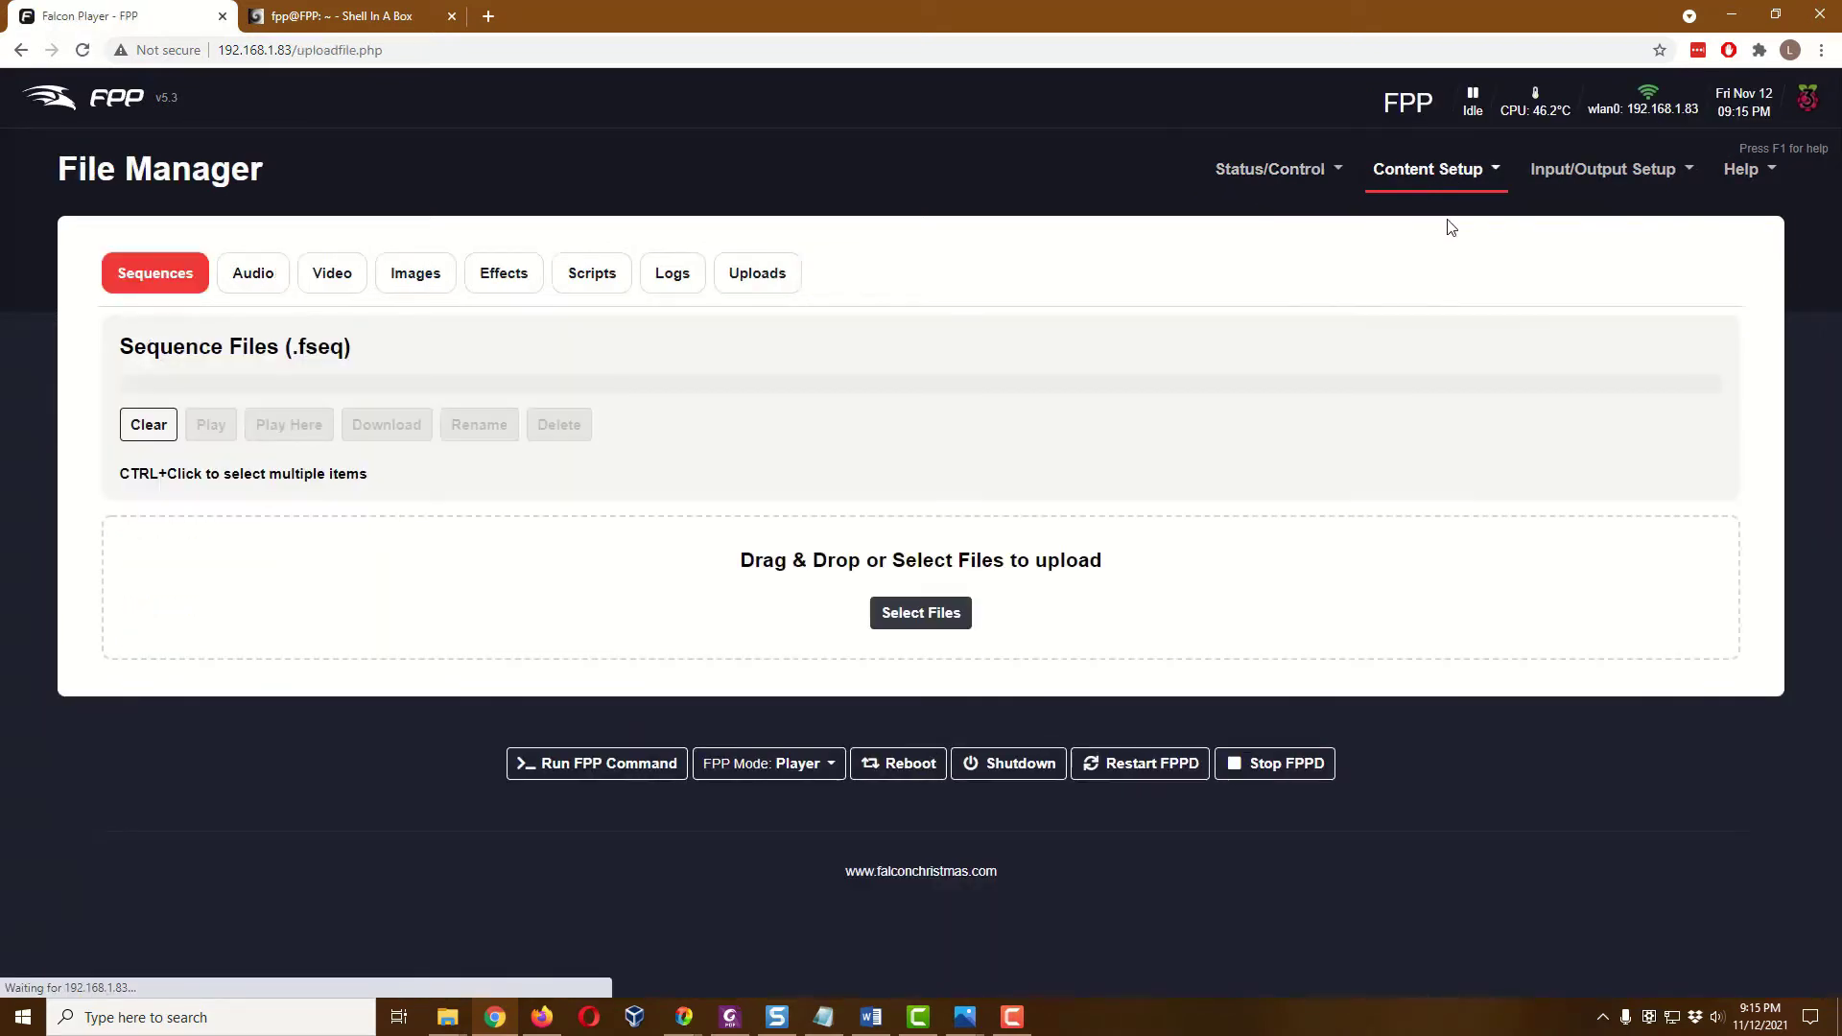
{"action": "left_click", "coordinate": [608, 286]}
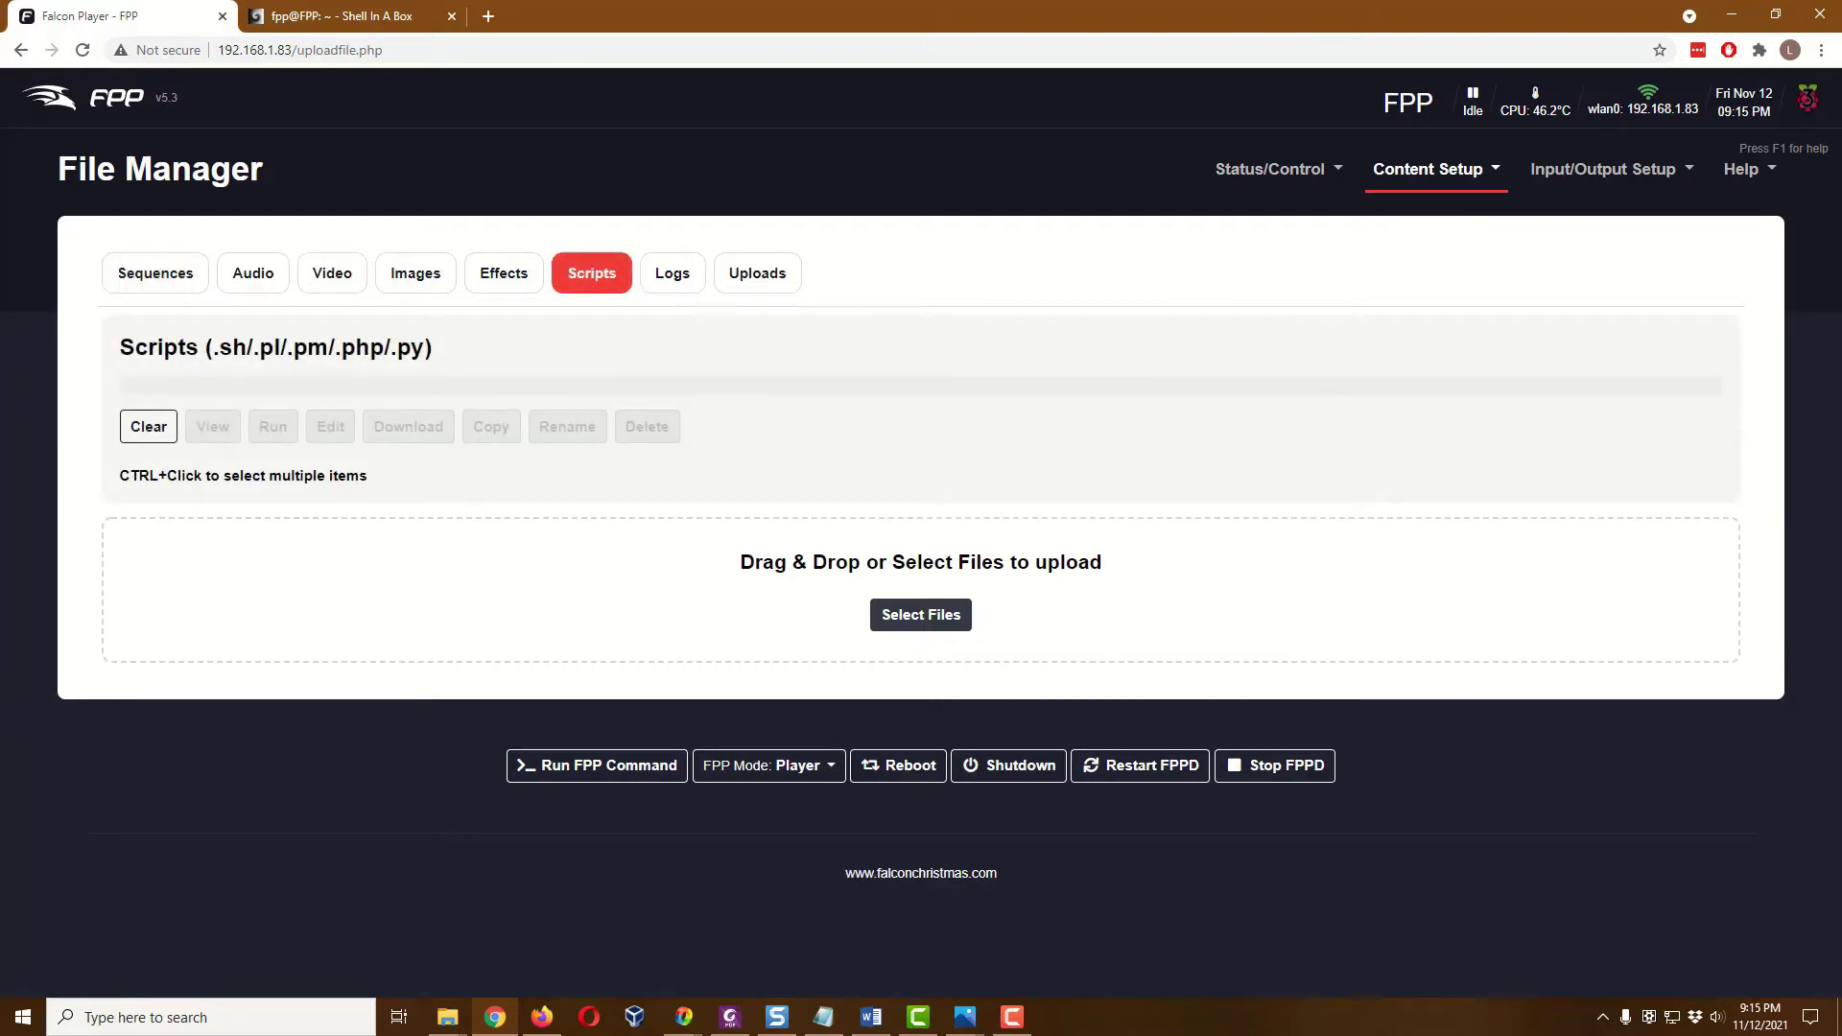
{"action": "key", "text": "super+e"}
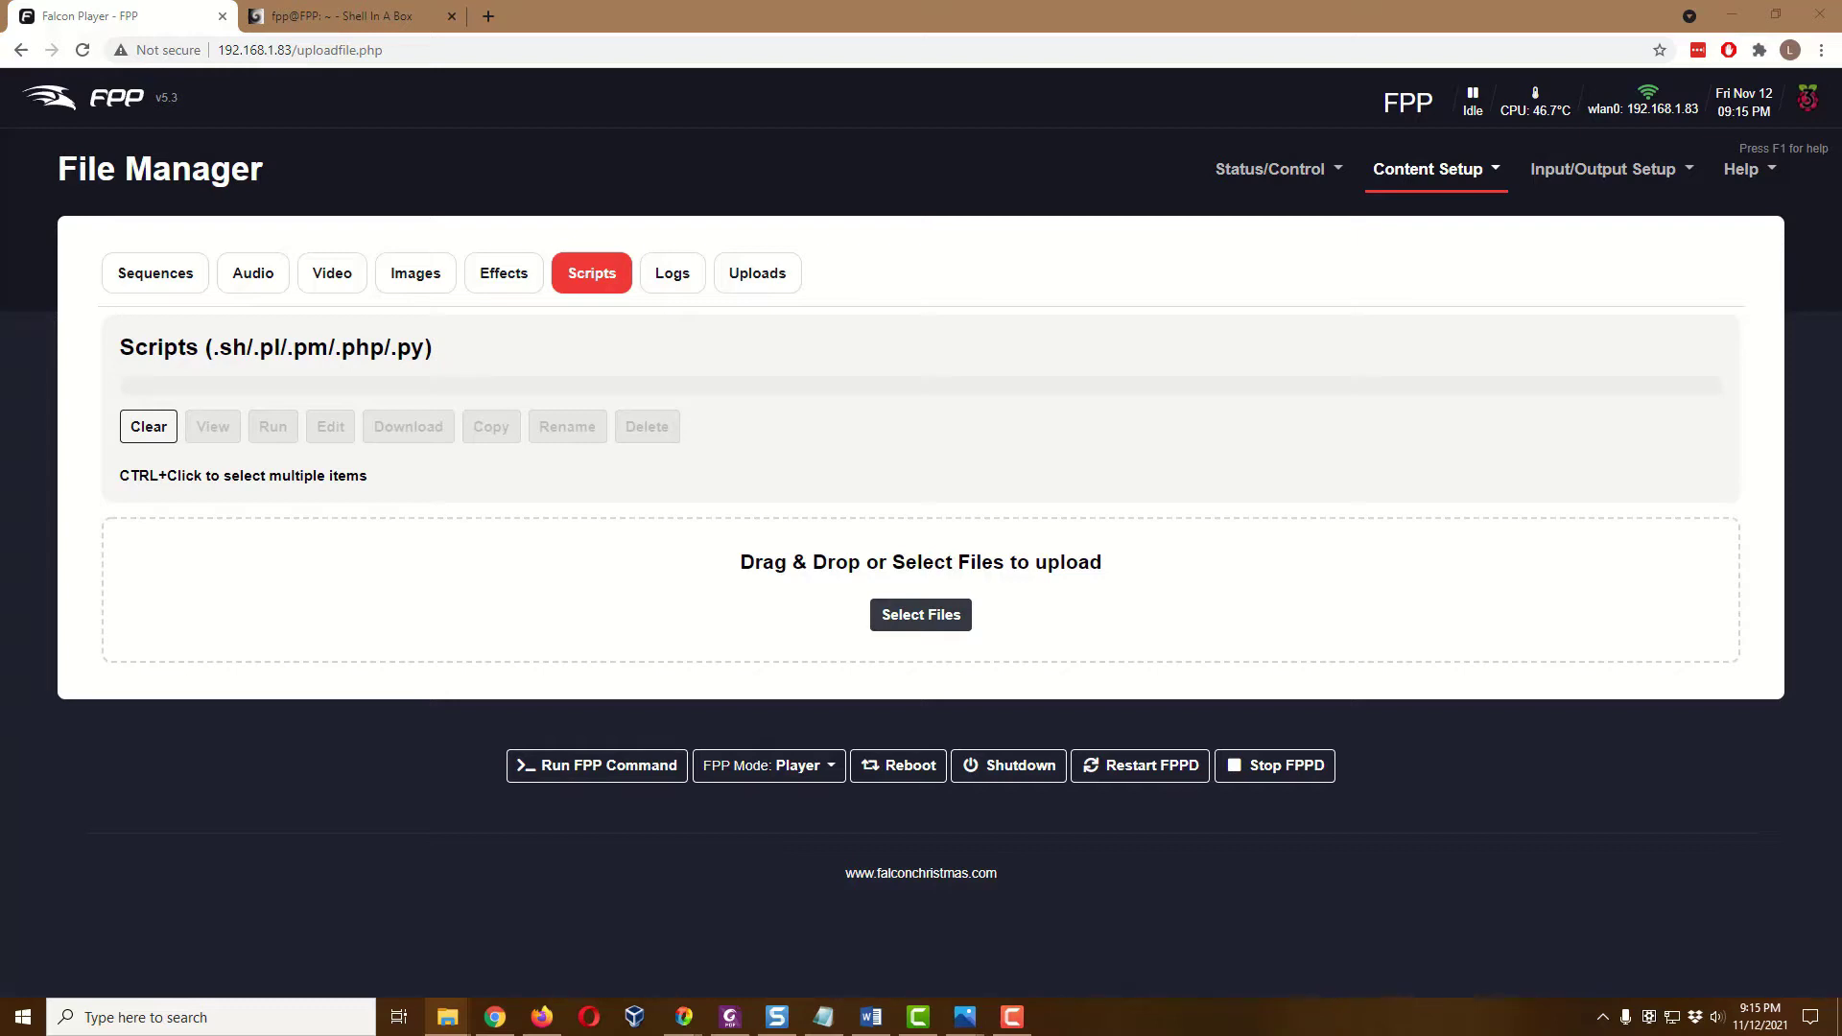
{"action": "left_click_drag", "start_coordinate": [1828, 823], "coordinate": [881, 652]}
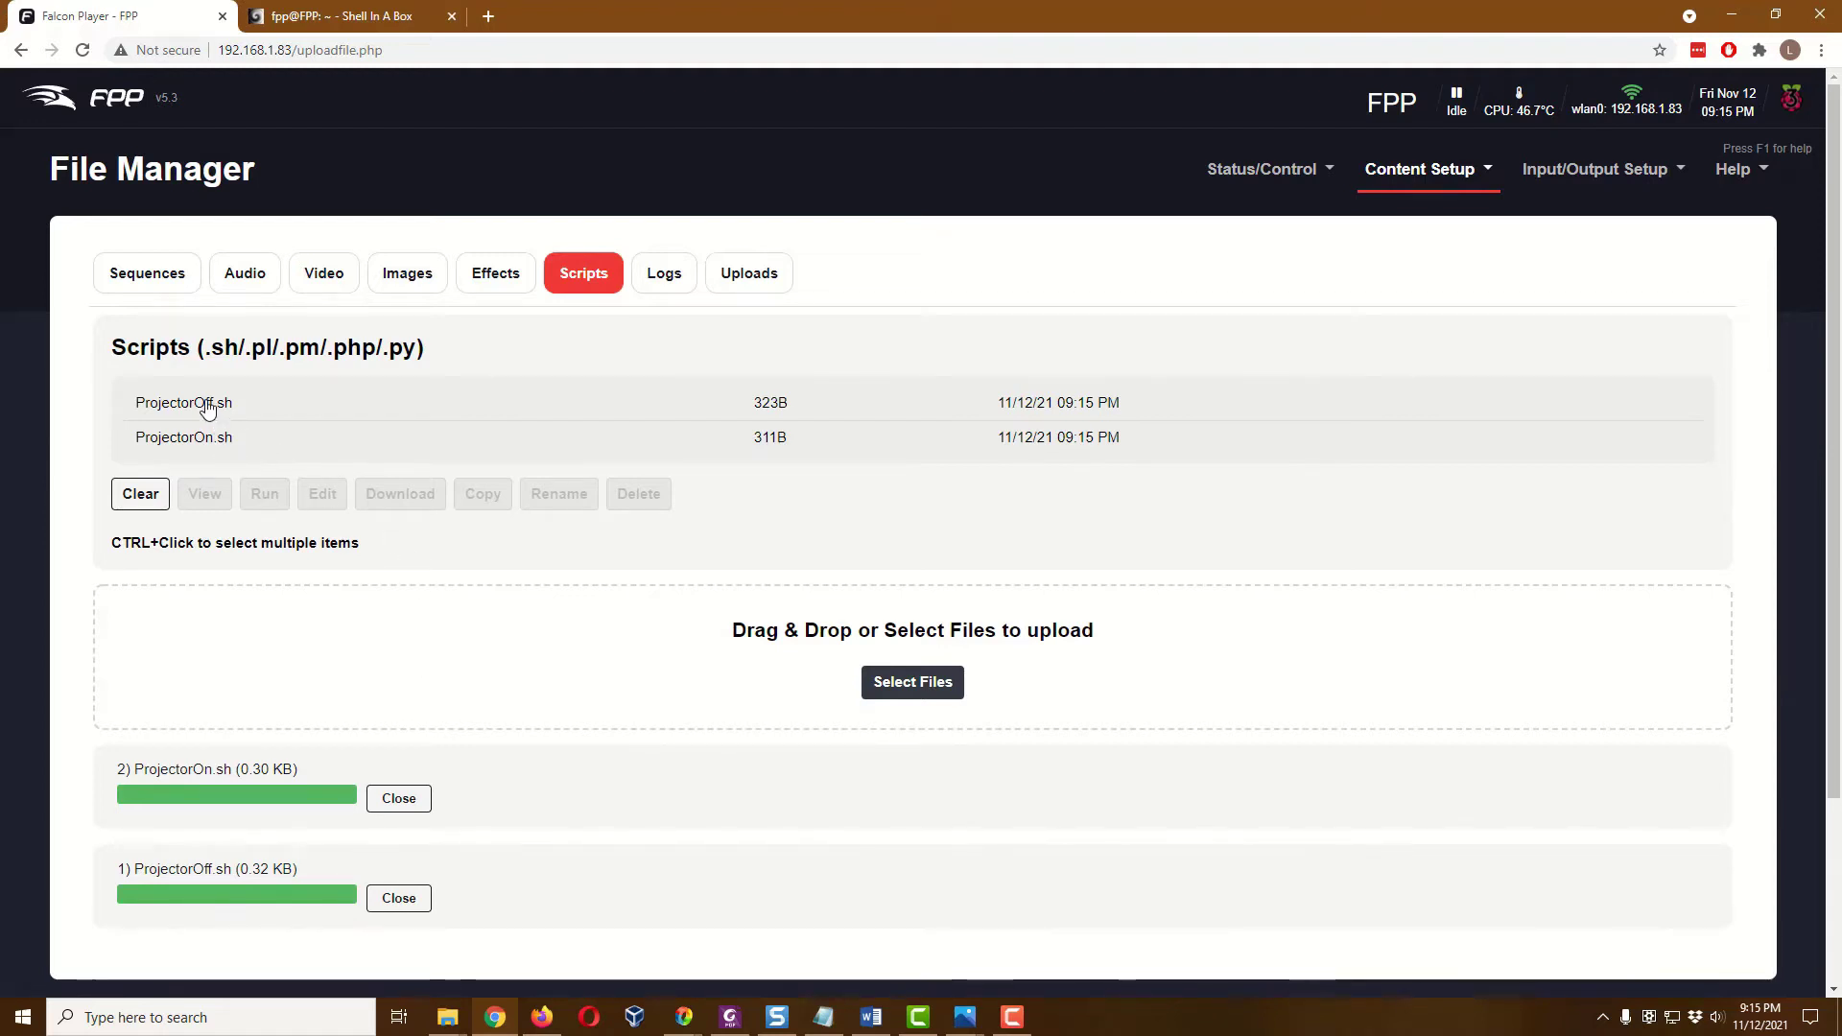
{"action": "left_click", "coordinate": [162, 415]}
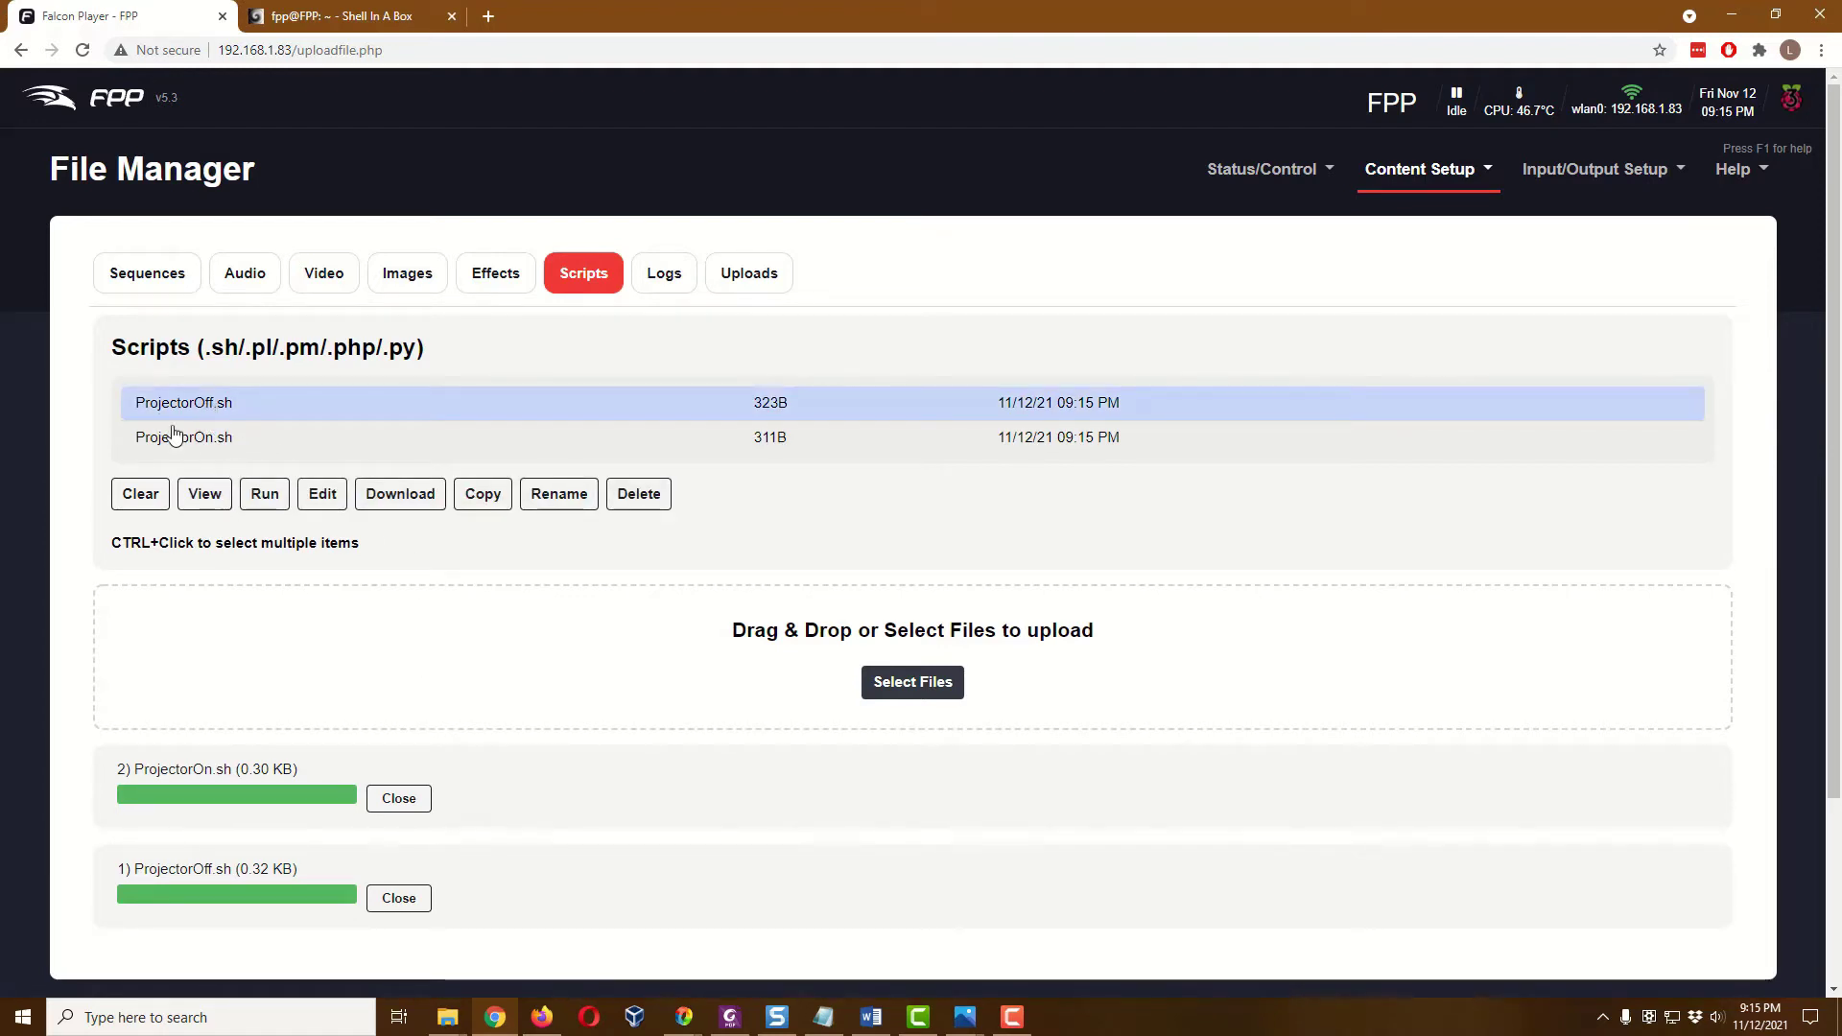
{"action": "left_click", "coordinate": [211, 506]}
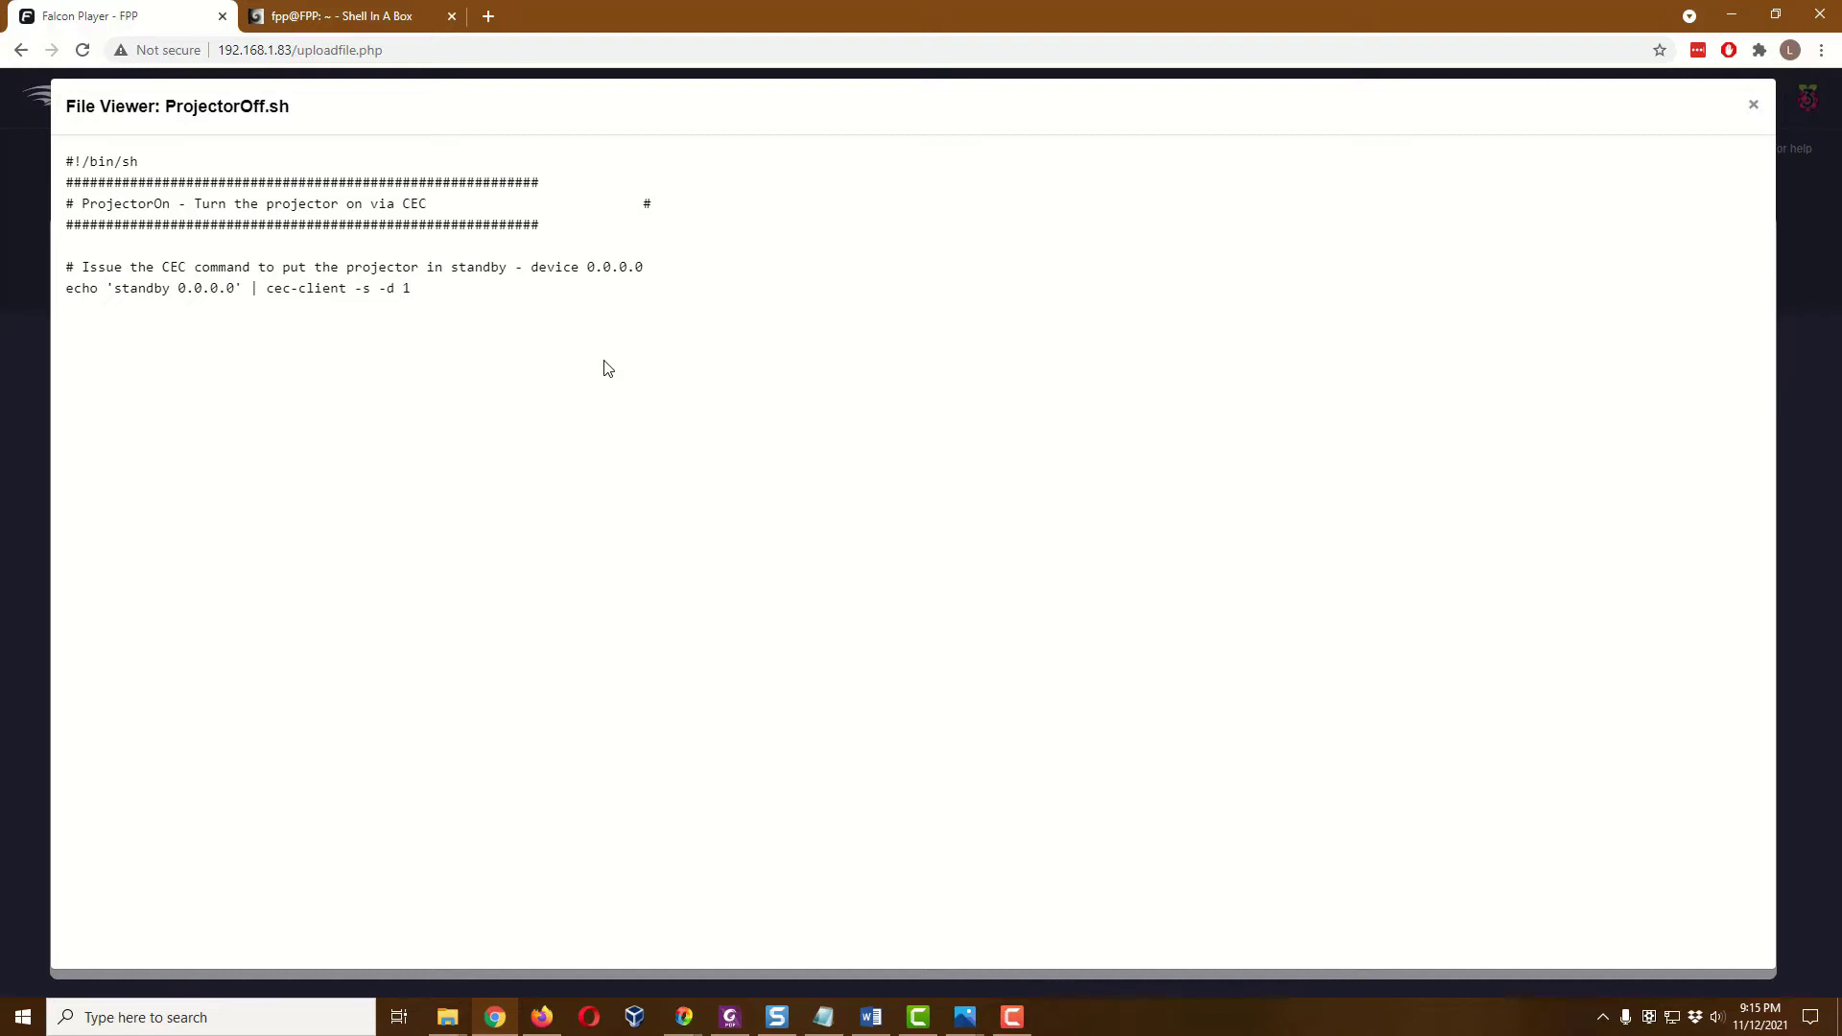
{"action": "left_click", "coordinate": [1753, 105]}
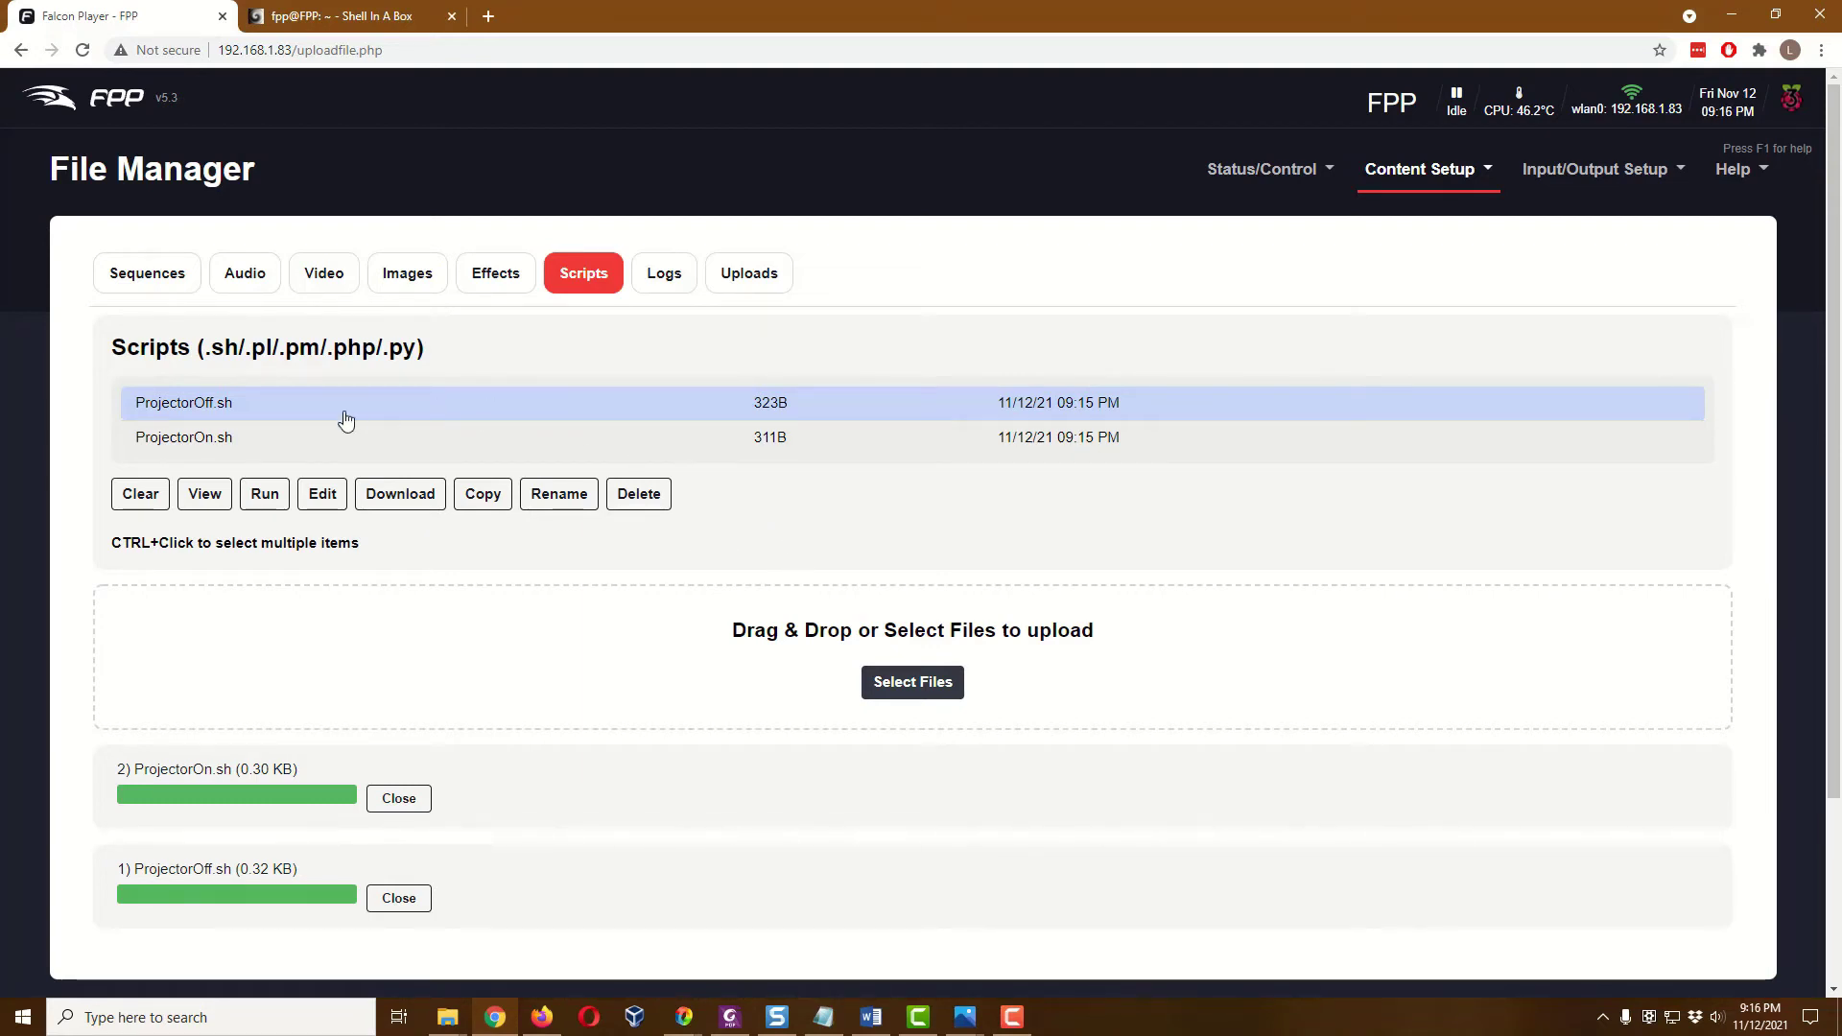
{"action": "left_click", "coordinate": [223, 439]}
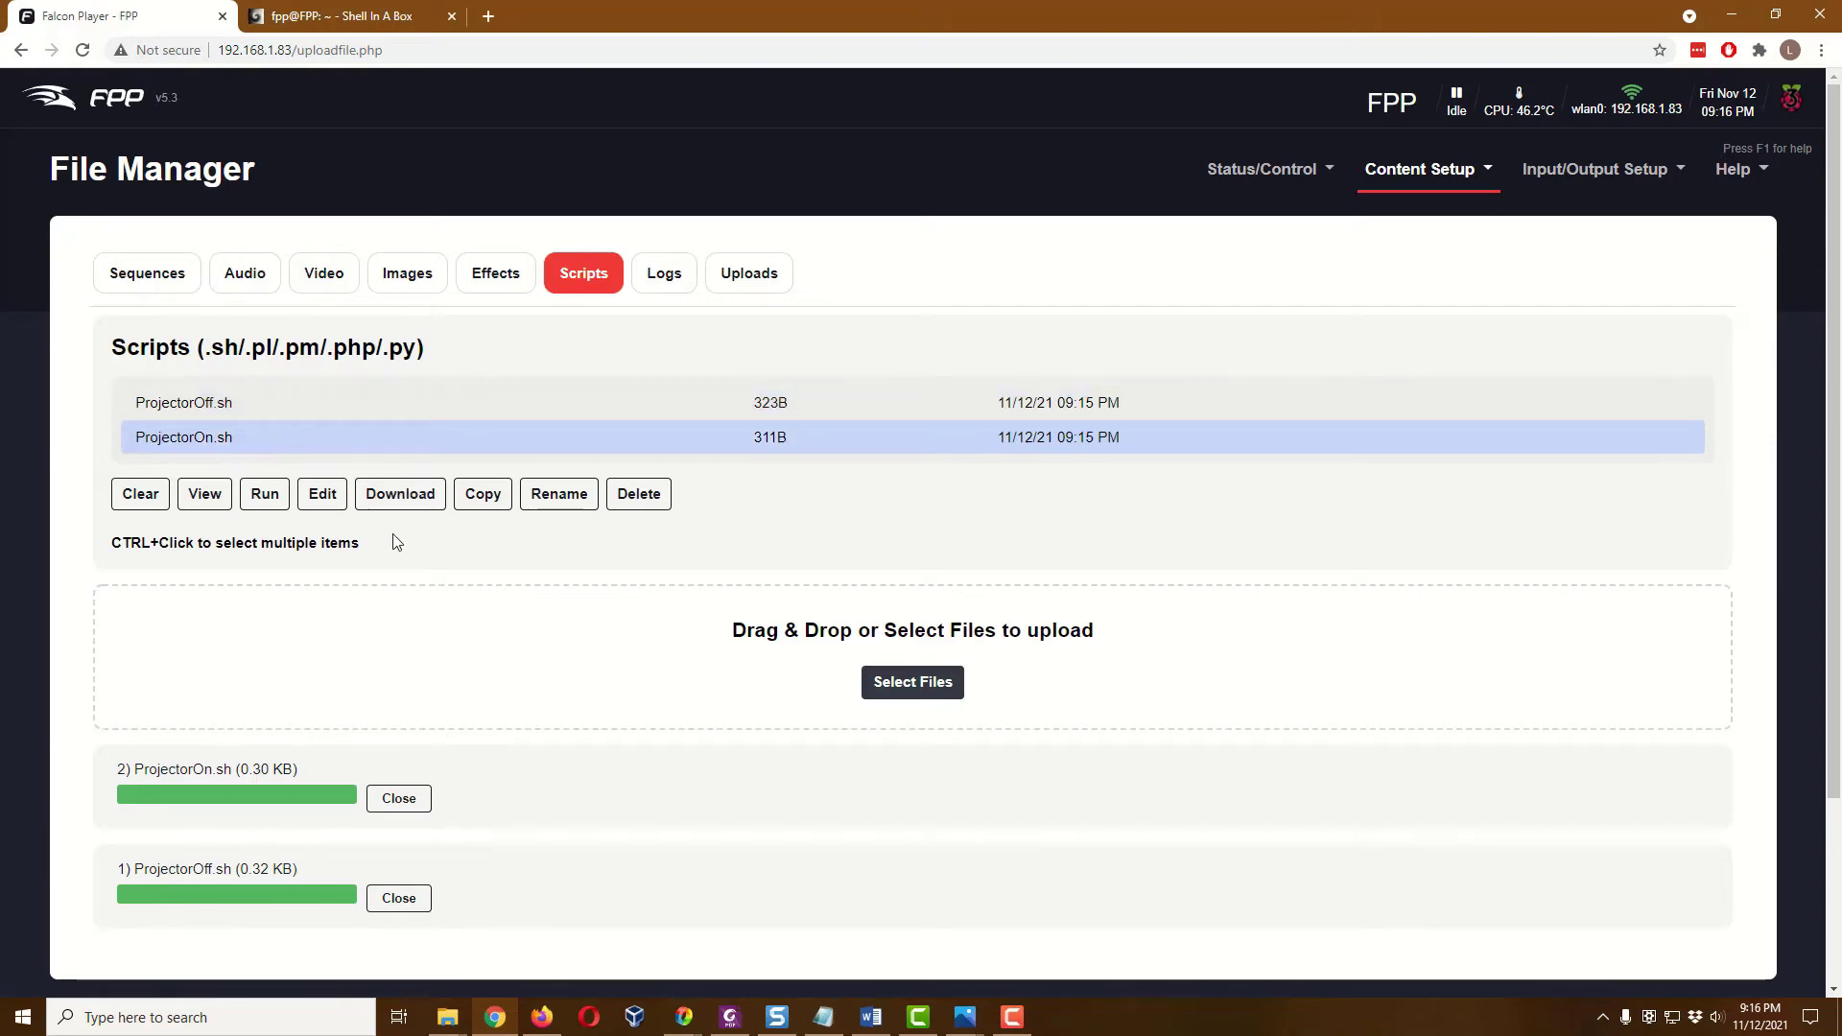
{"action": "left_click", "coordinate": [197, 495]}
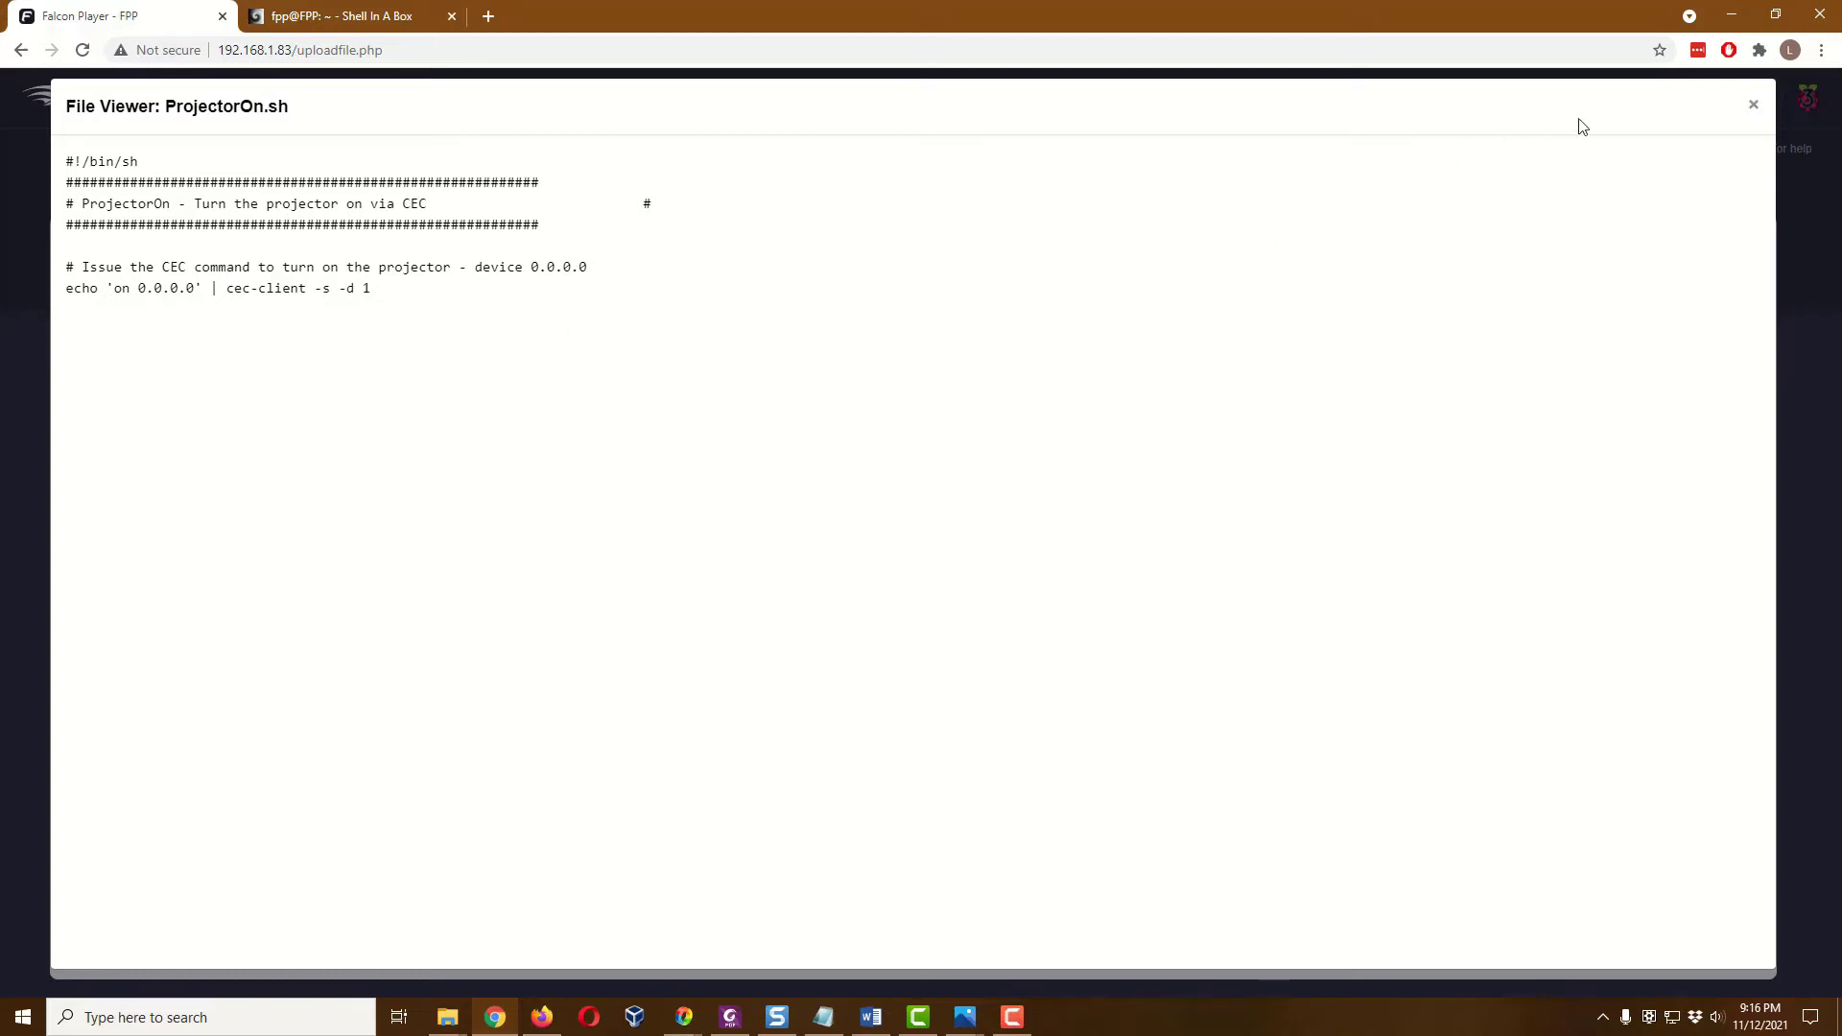
{"action": "left_click", "coordinate": [1762, 117]}
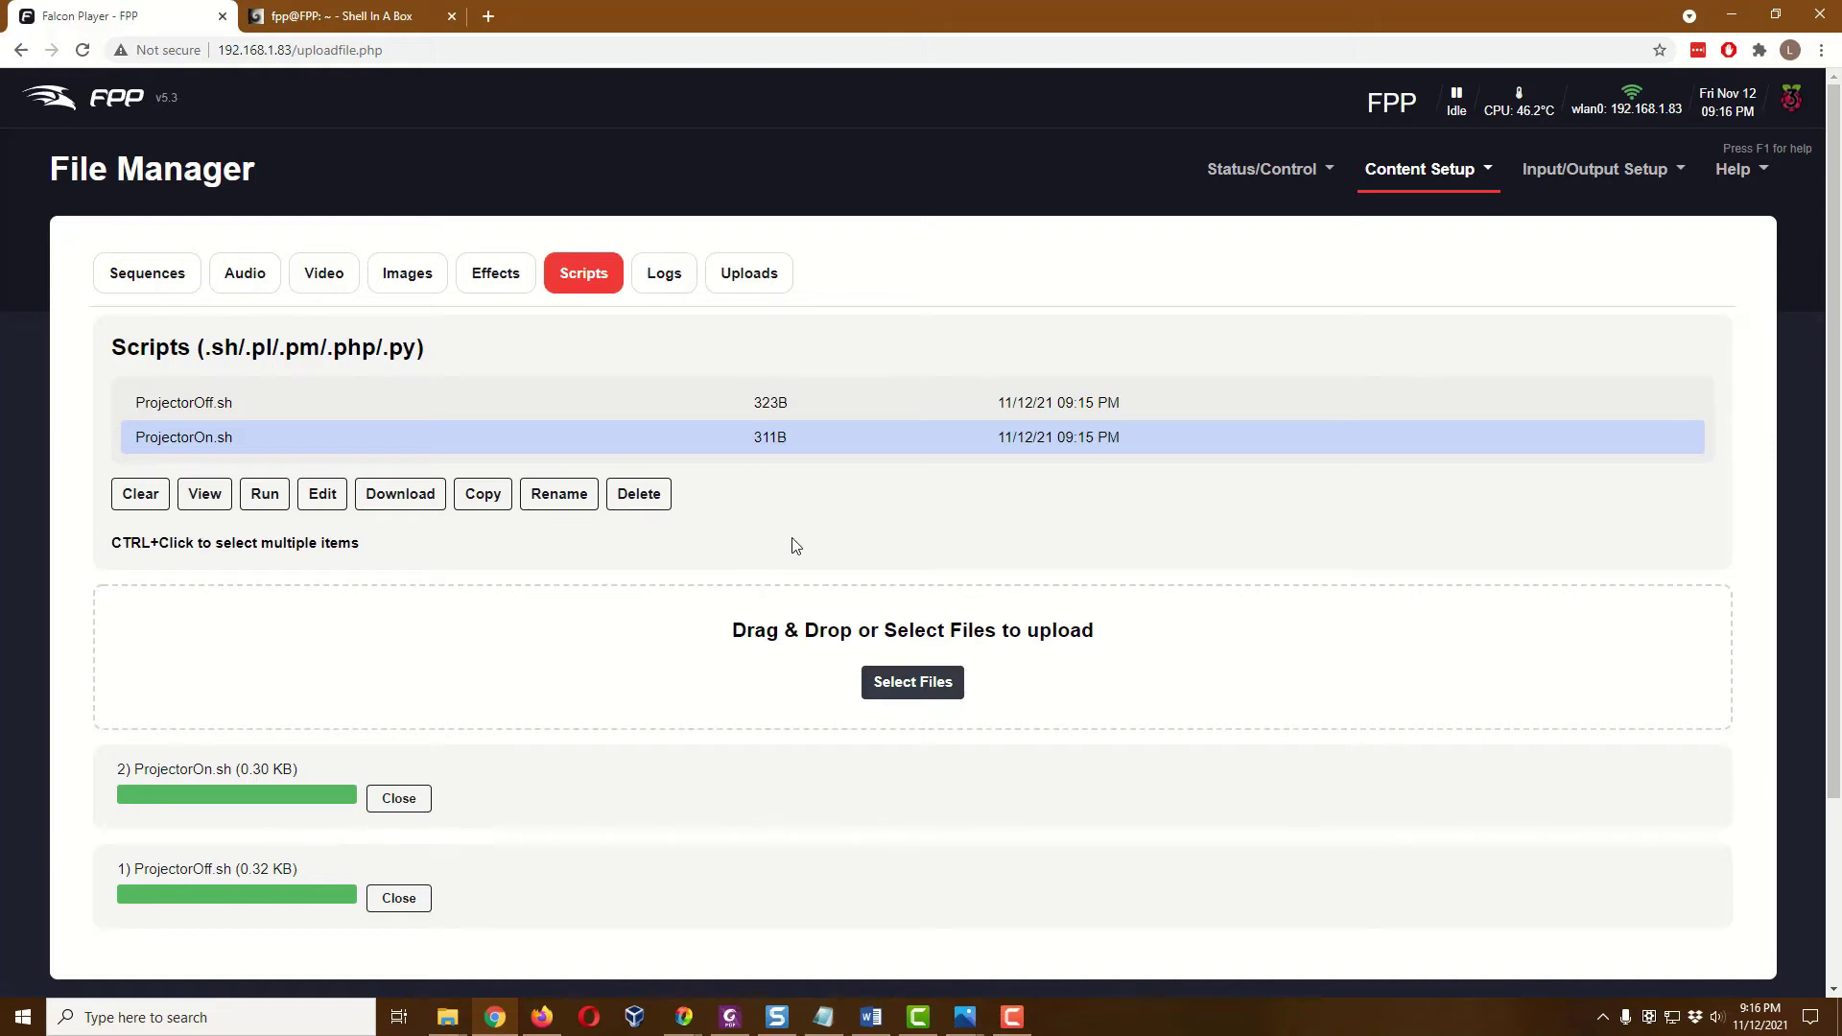
Create a new playlist named 'Play and Done' and save it empty
{"action": "left_click", "coordinate": [1437, 184]}
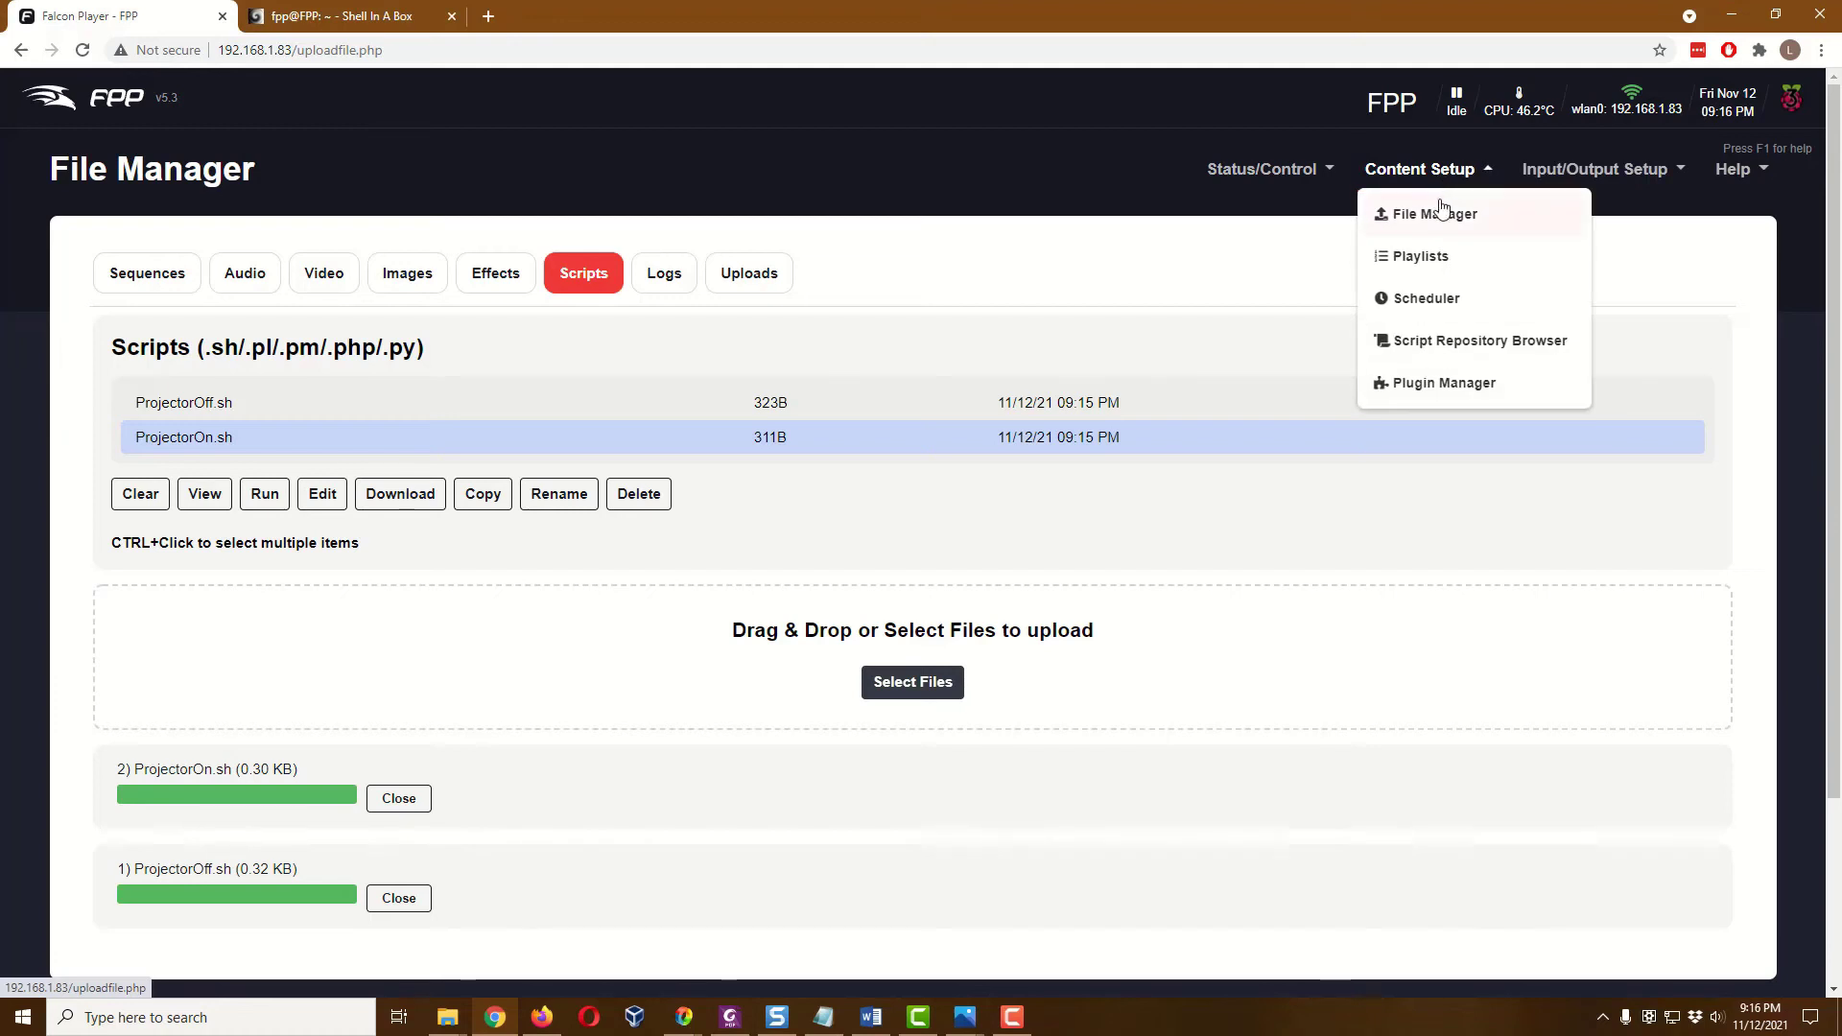
{"action": "left_click", "coordinate": [1438, 270]}
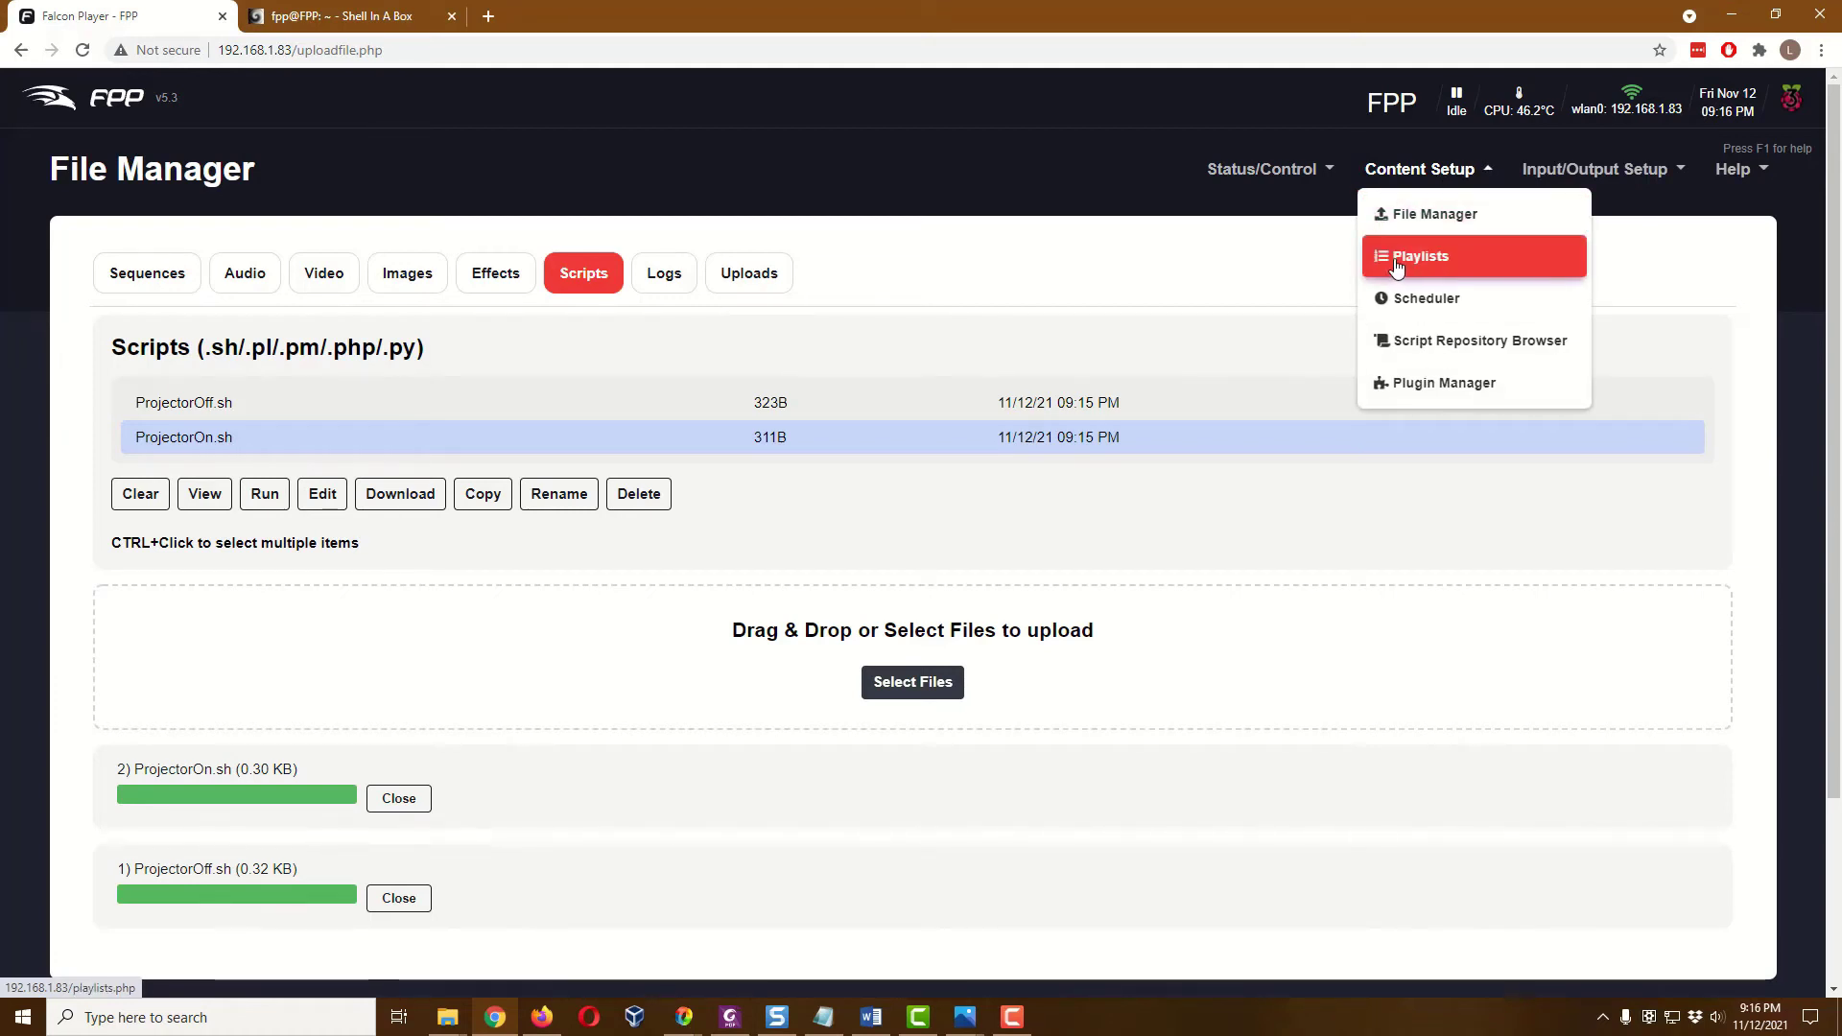
{"action": "left_click", "coordinate": [1398, 267]}
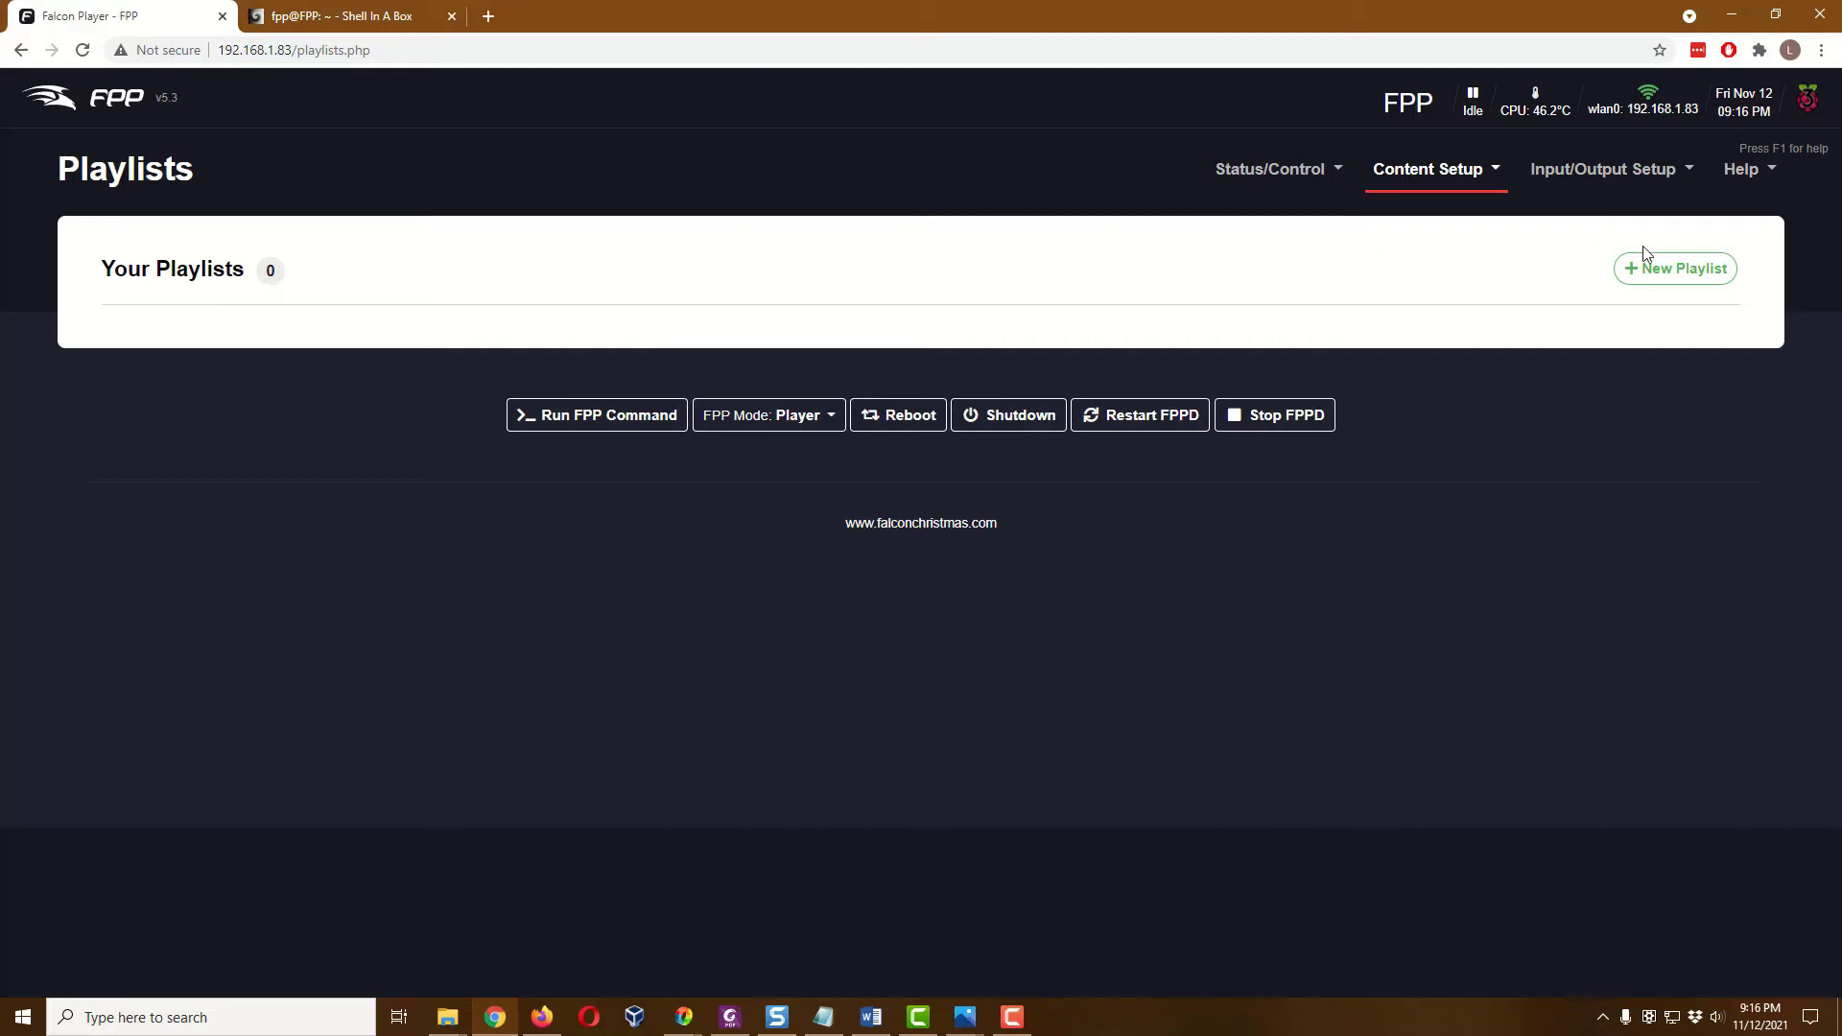
{"action": "left_click", "coordinate": [1665, 275]}
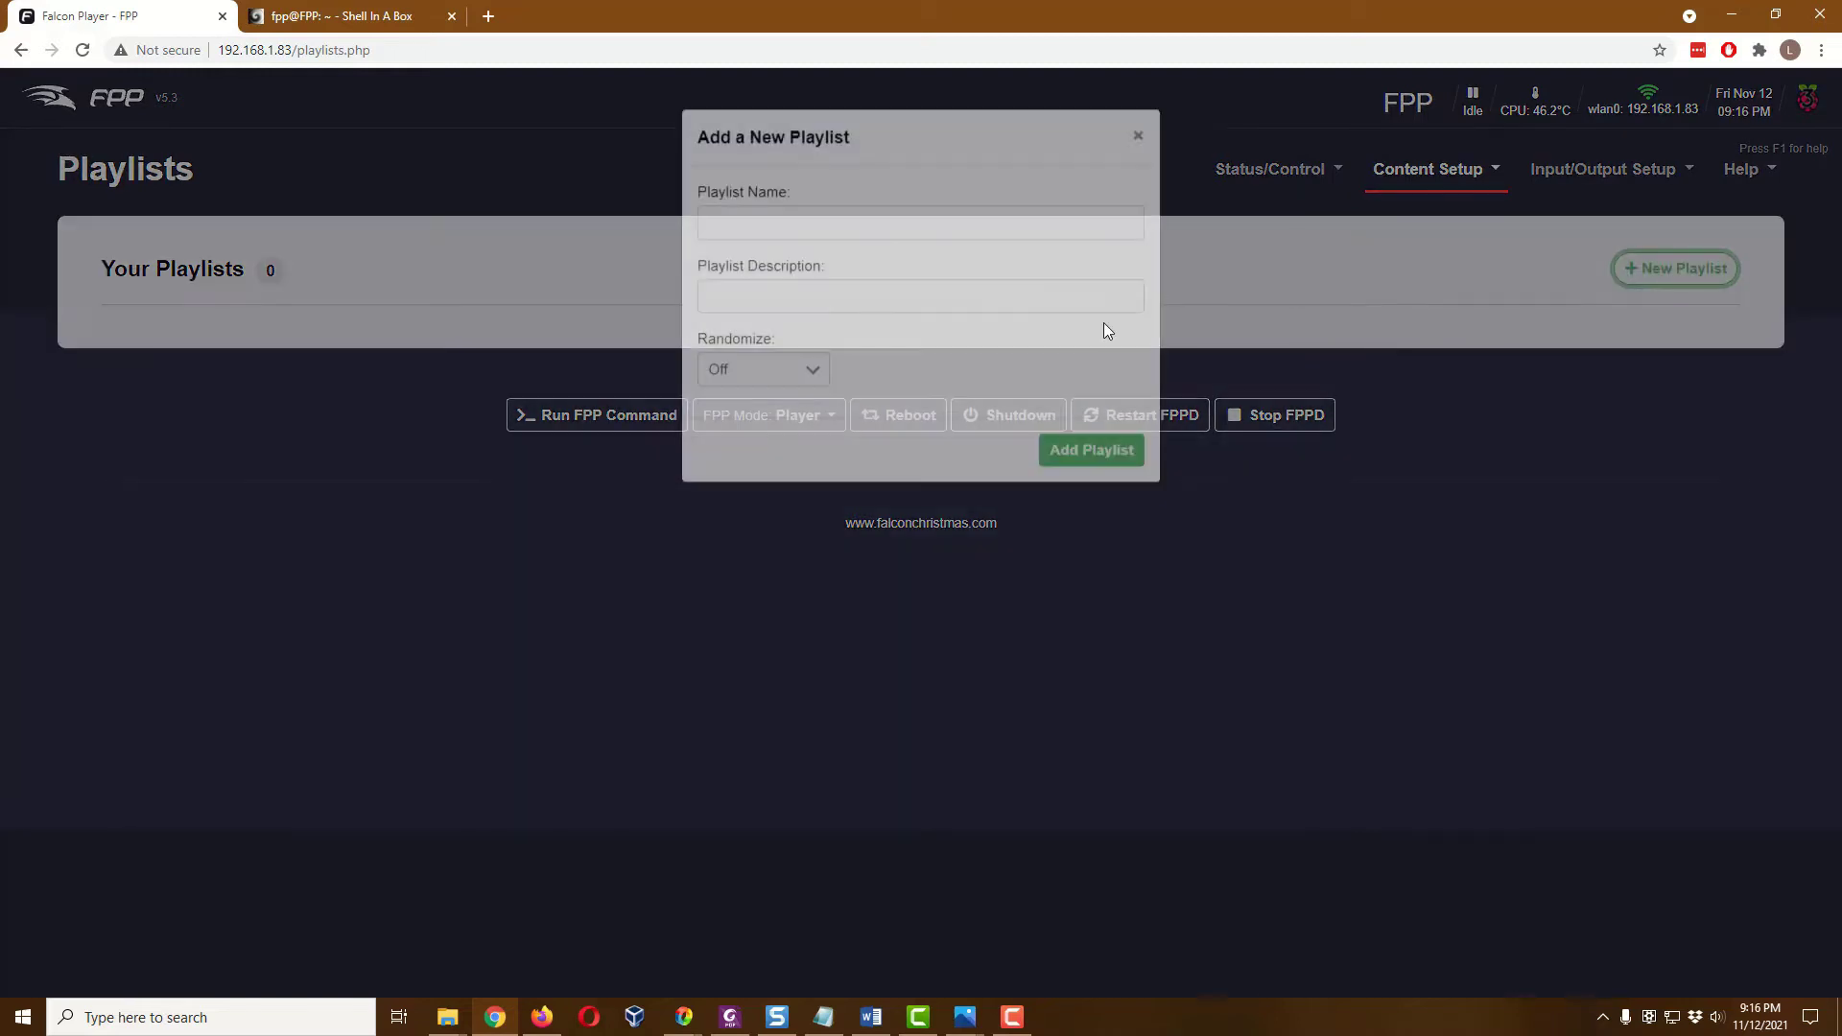
{"action": "left_click", "coordinate": [918, 238]}
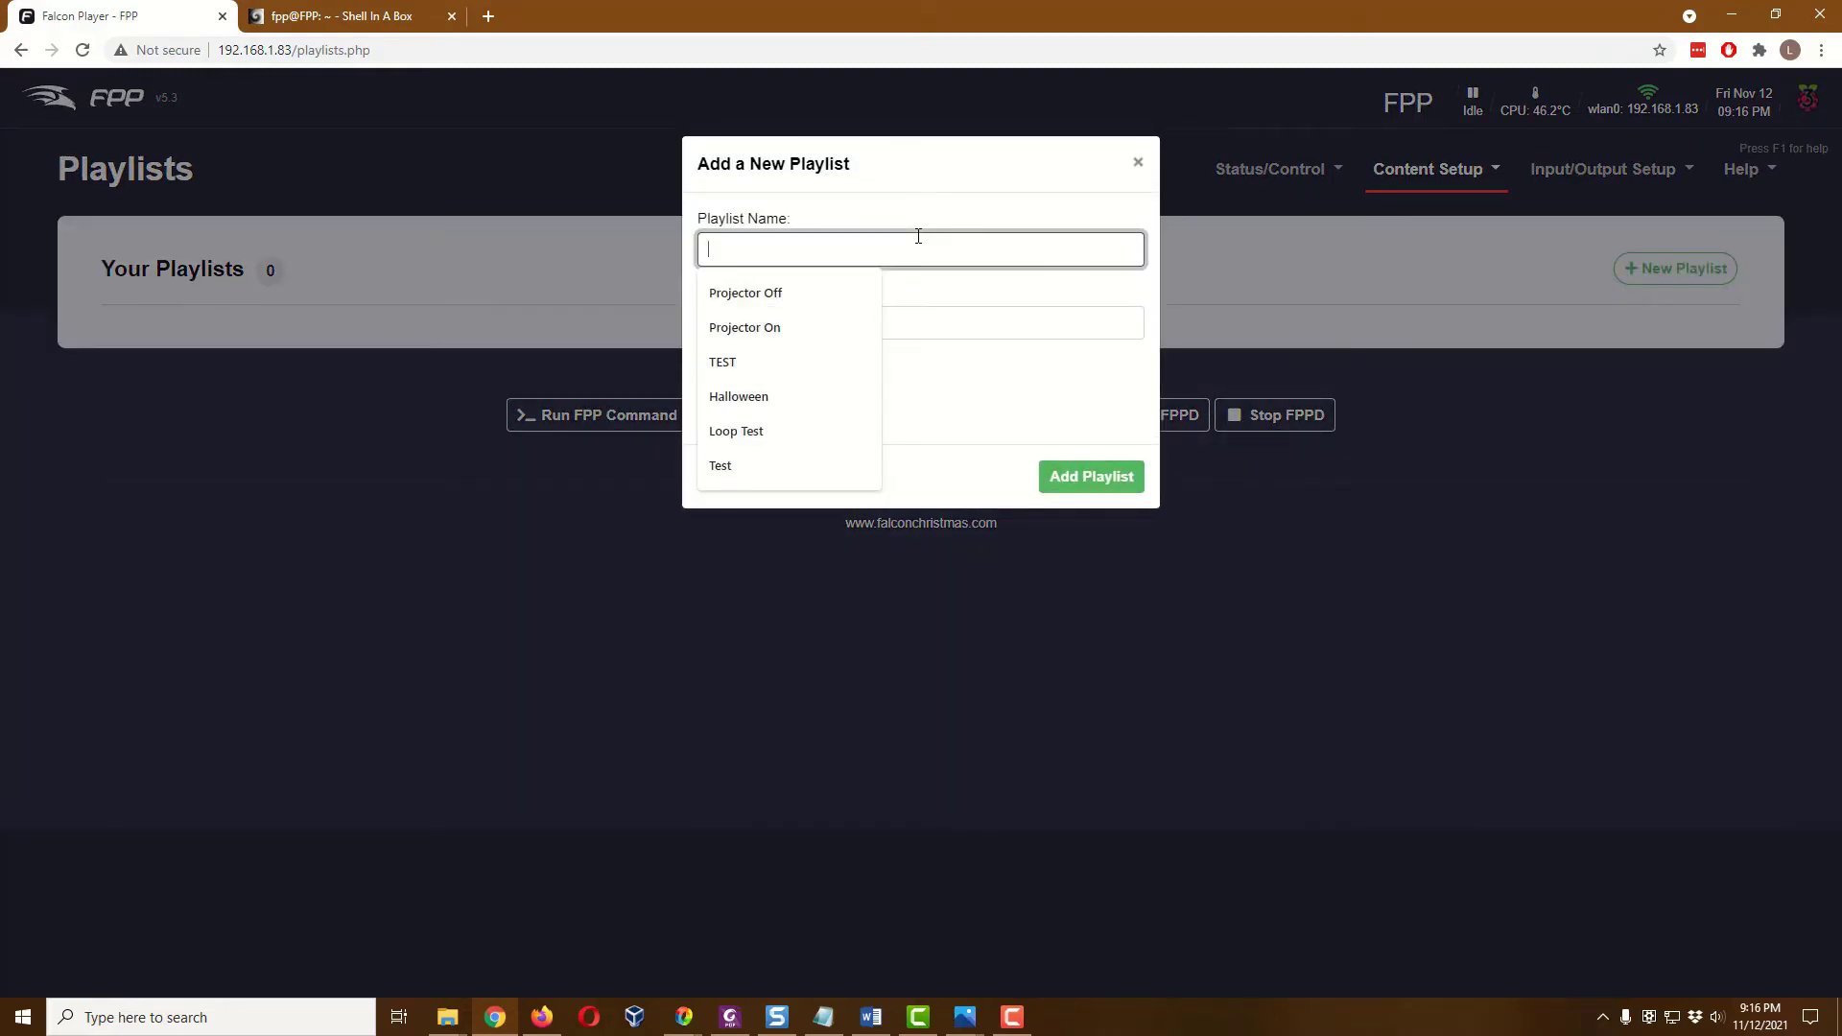
{"action": "type", "text": "Play and Done"}
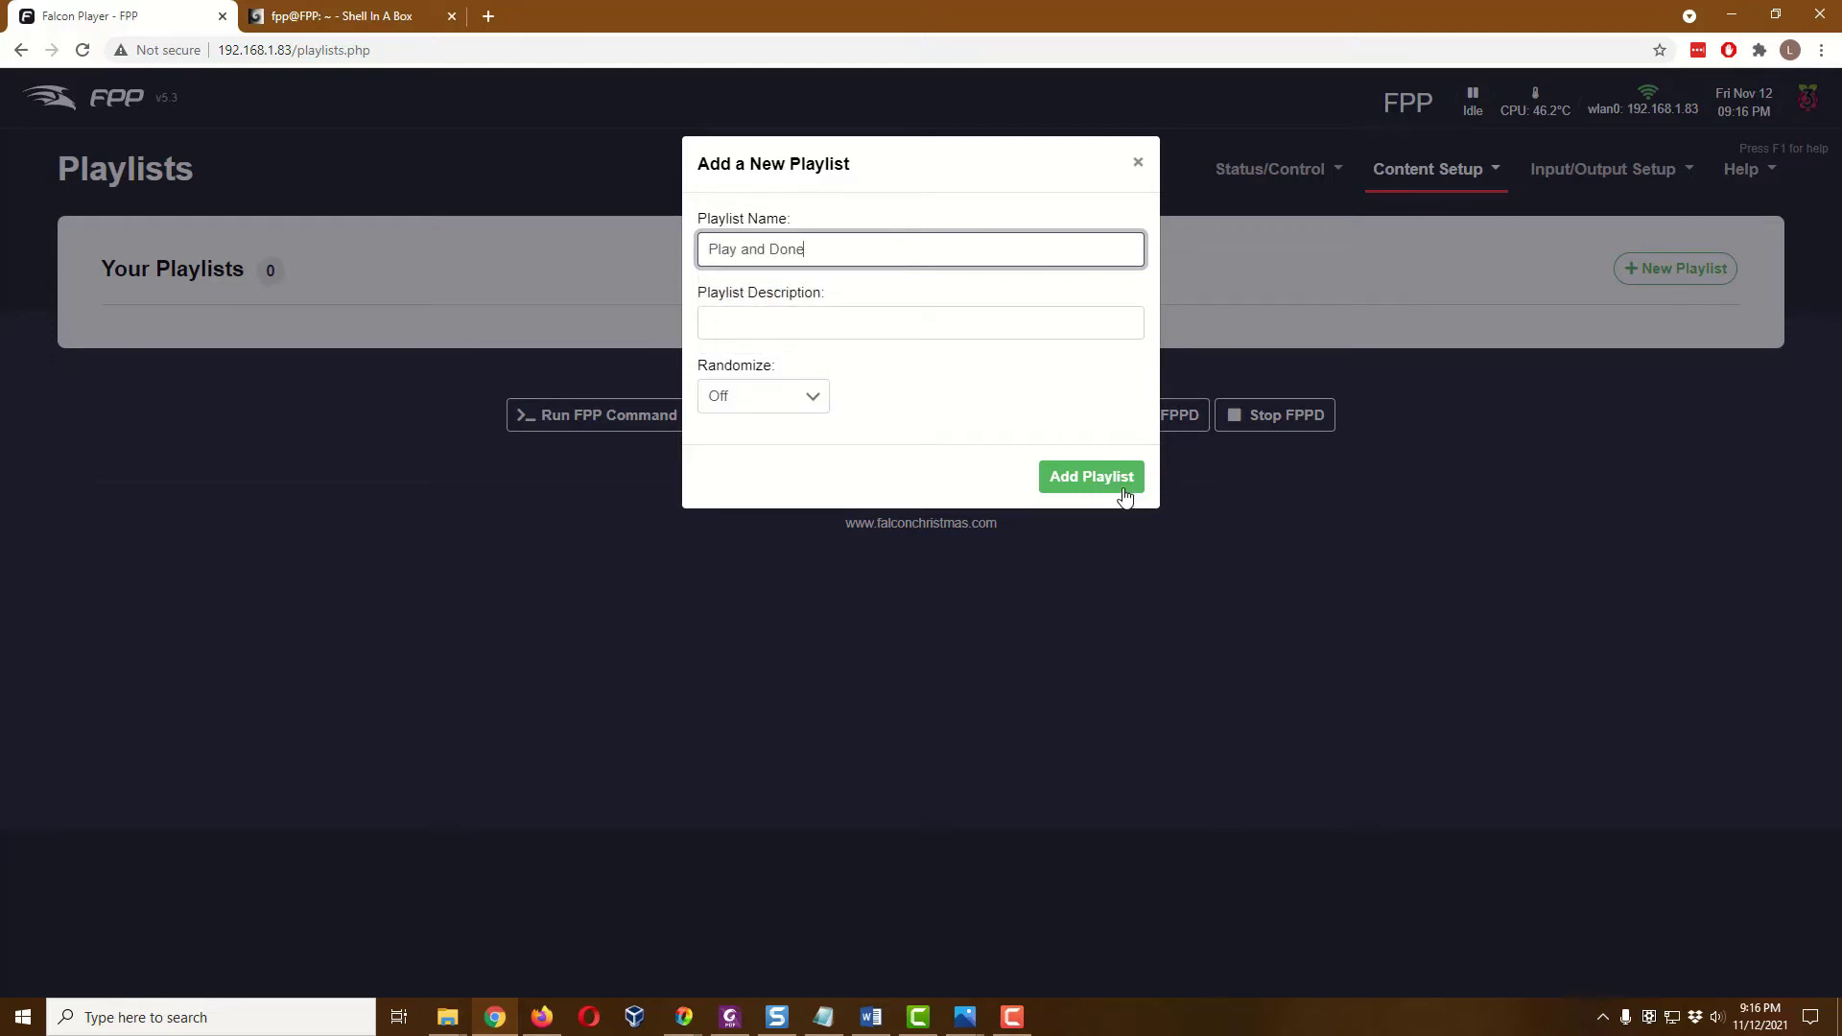
{"action": "left_click", "coordinate": [1124, 492]}
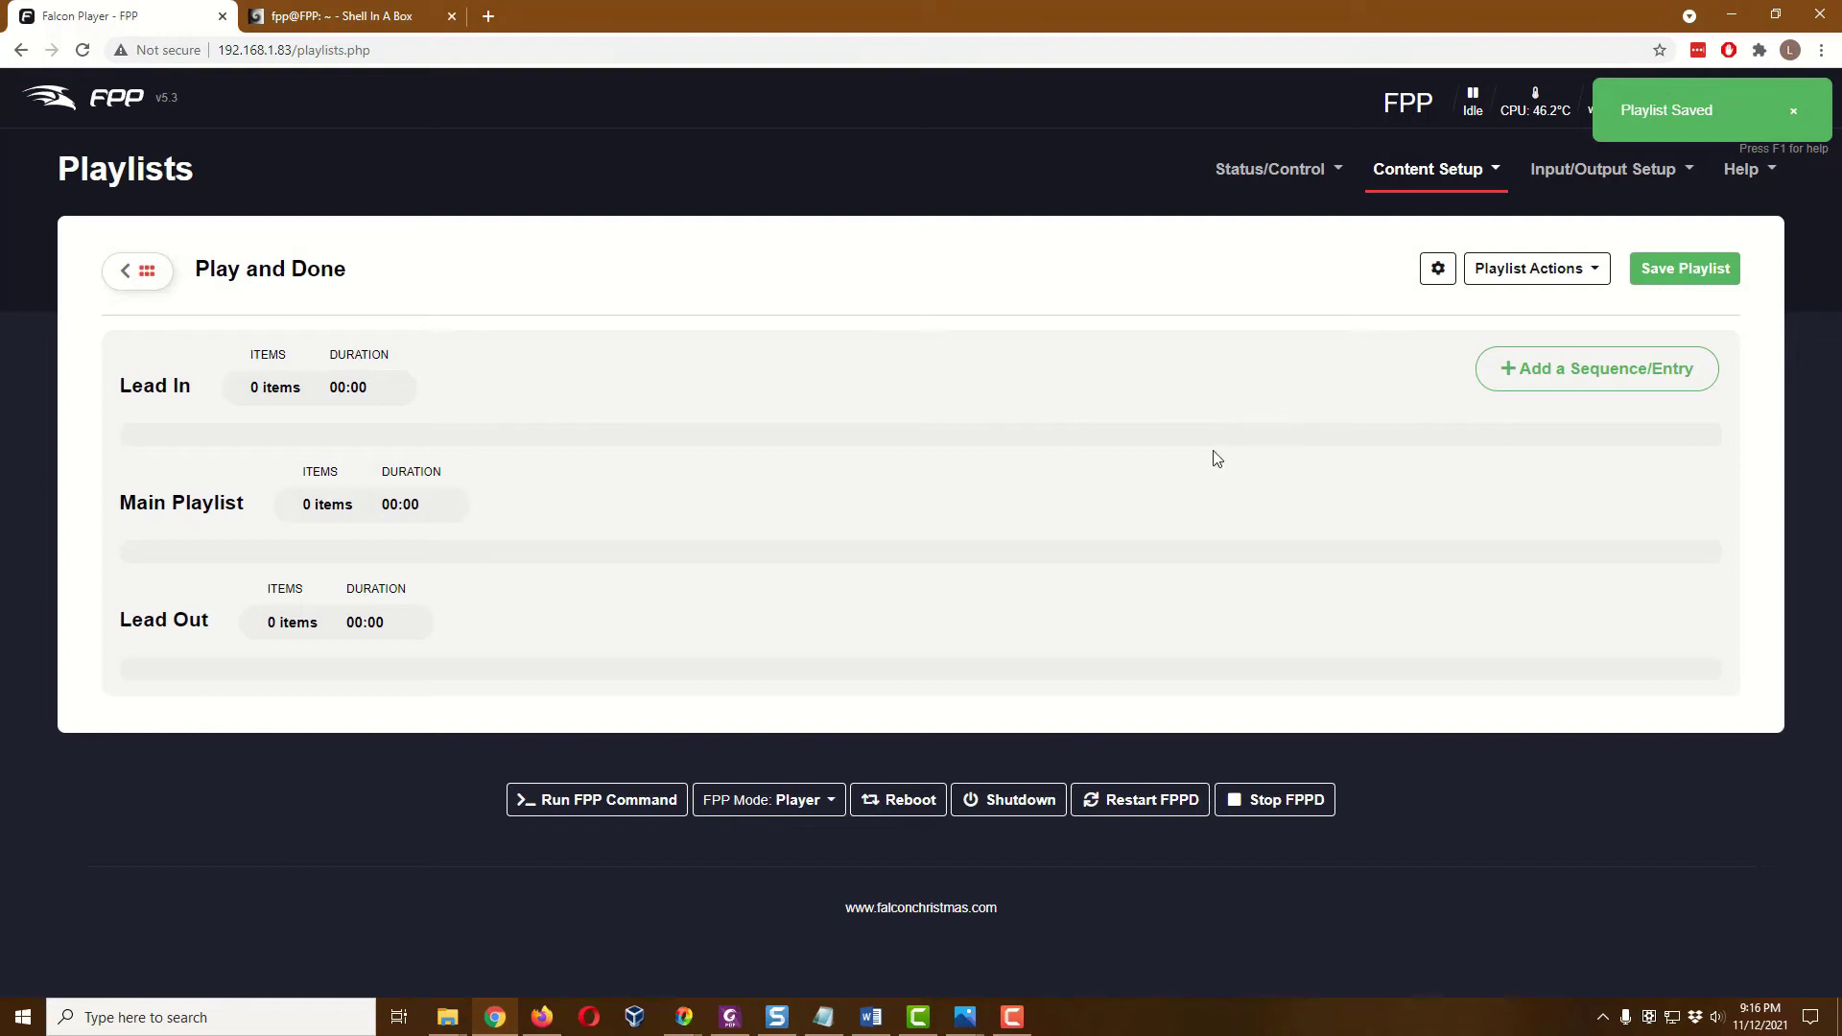
{"action": "left_click", "coordinate": [1716, 269]}
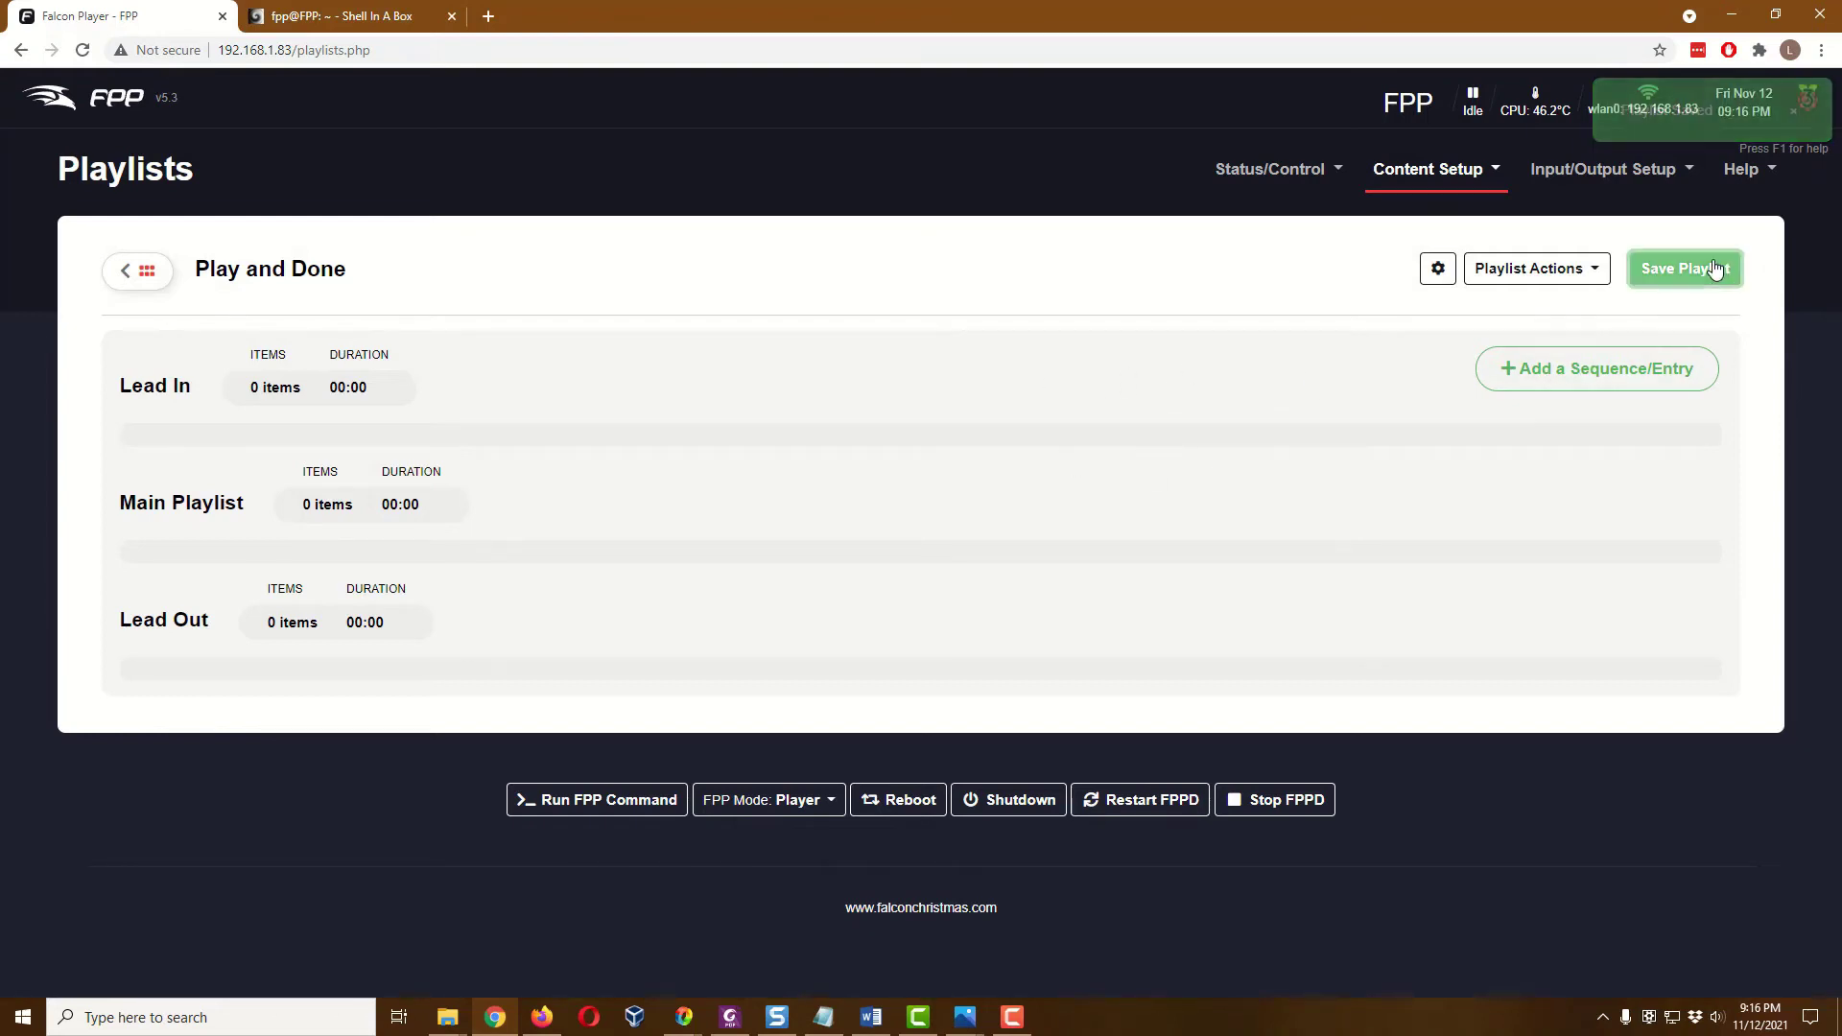
Upload BC_BoneyardBand_TV_H.mp4 (116.14 MB) through File Manager's drag-and-drop area
{"action": "left_click", "coordinate": [1444, 171]}
{"action": "left_click", "coordinate": [1465, 216]}
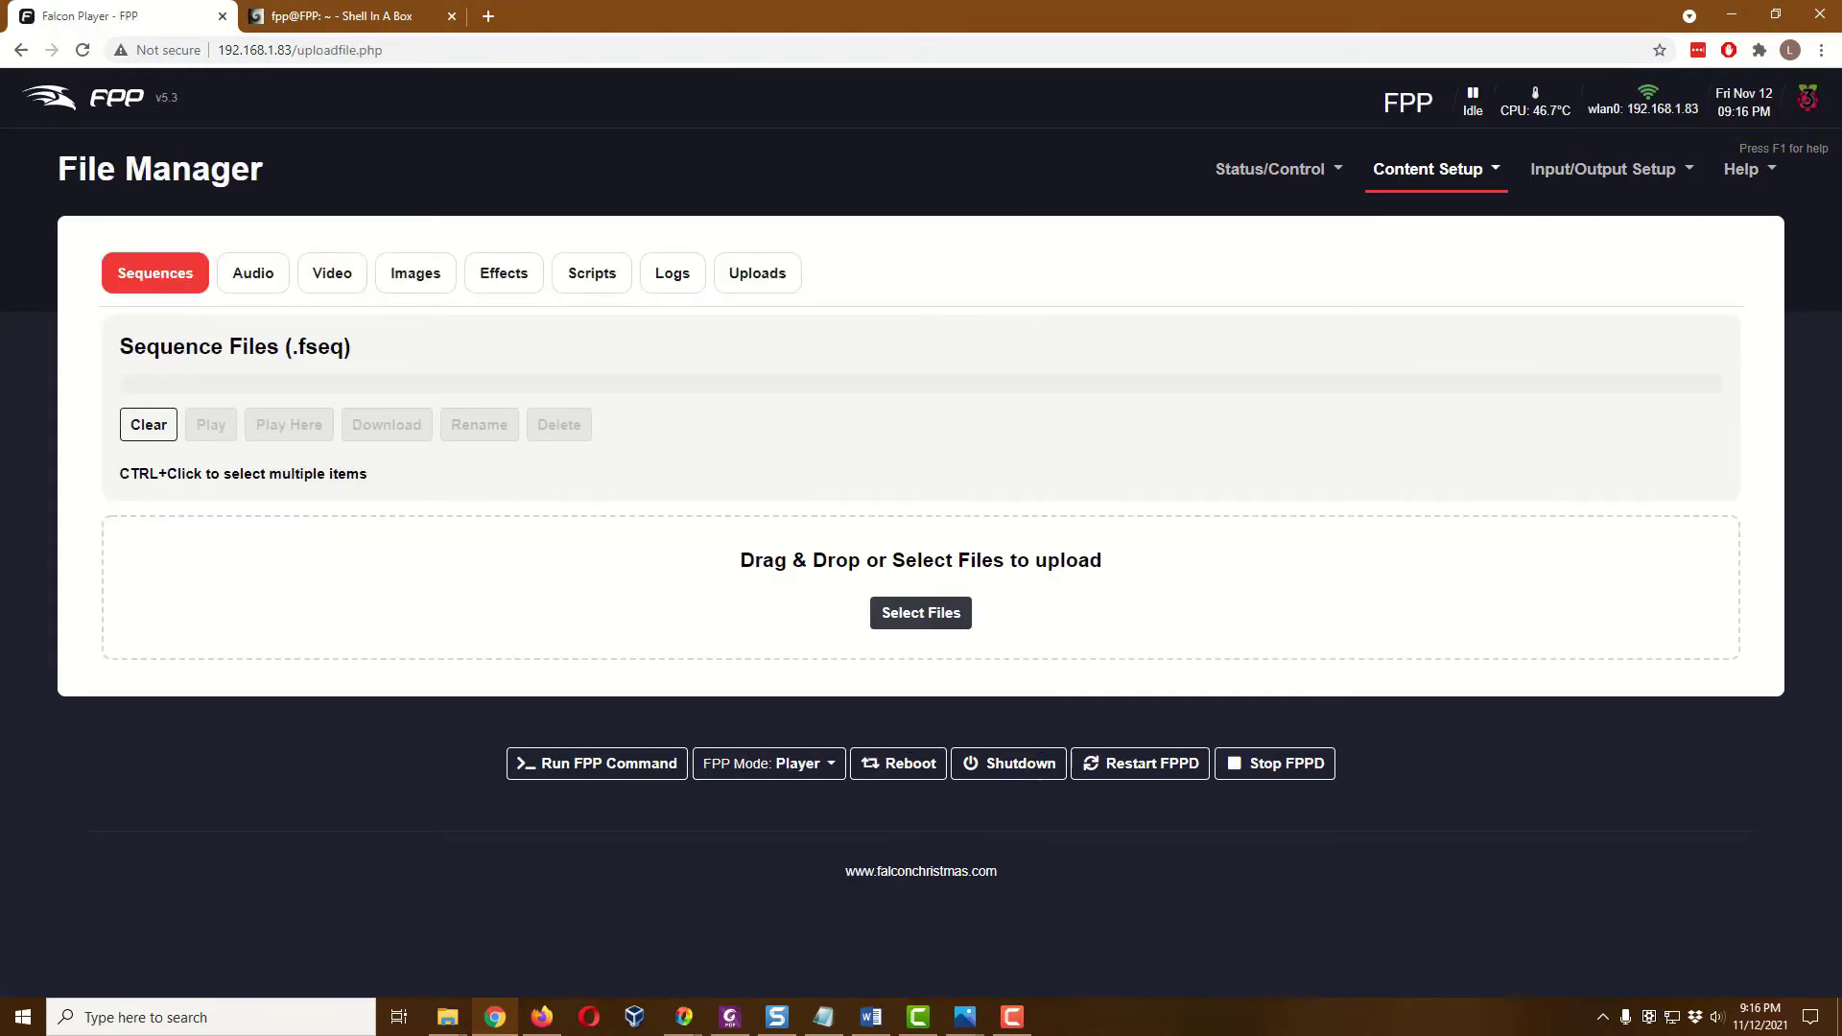
{"action": "key", "text": "super+e"}
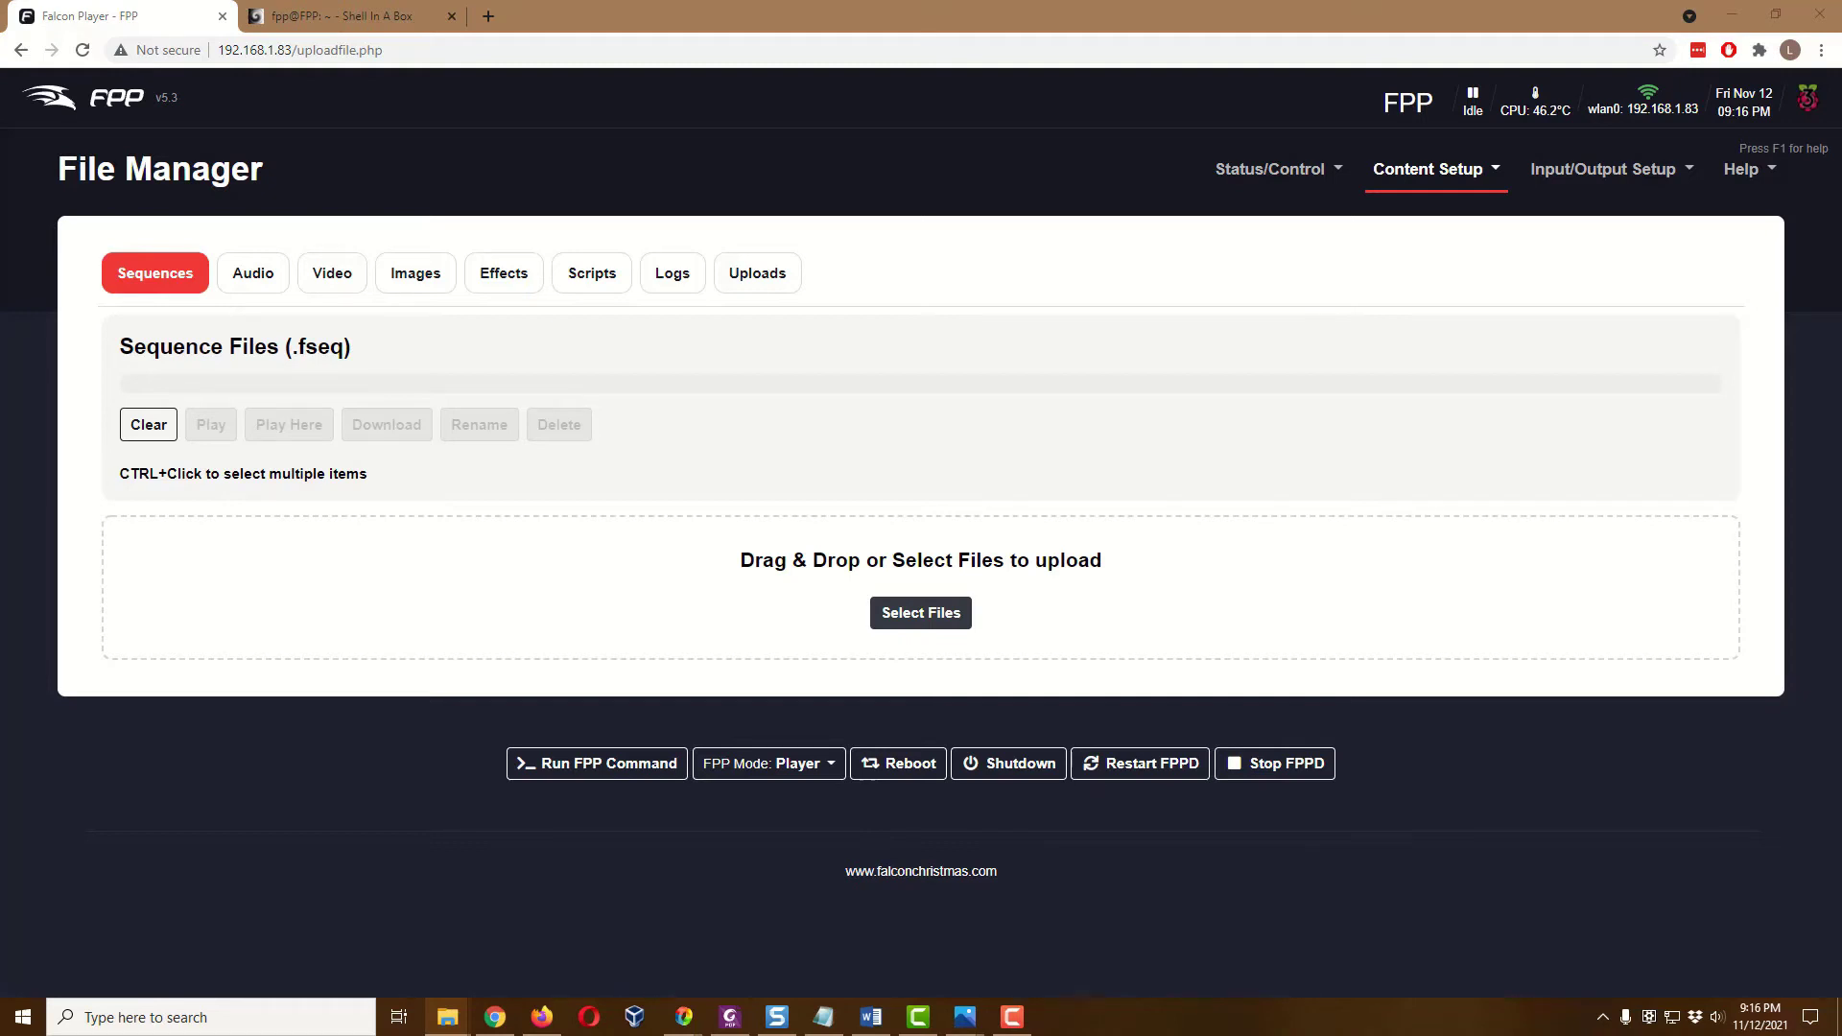
{"action": "left_click_drag", "start_coordinate": [1730, 537], "coordinate": [646, 601]}
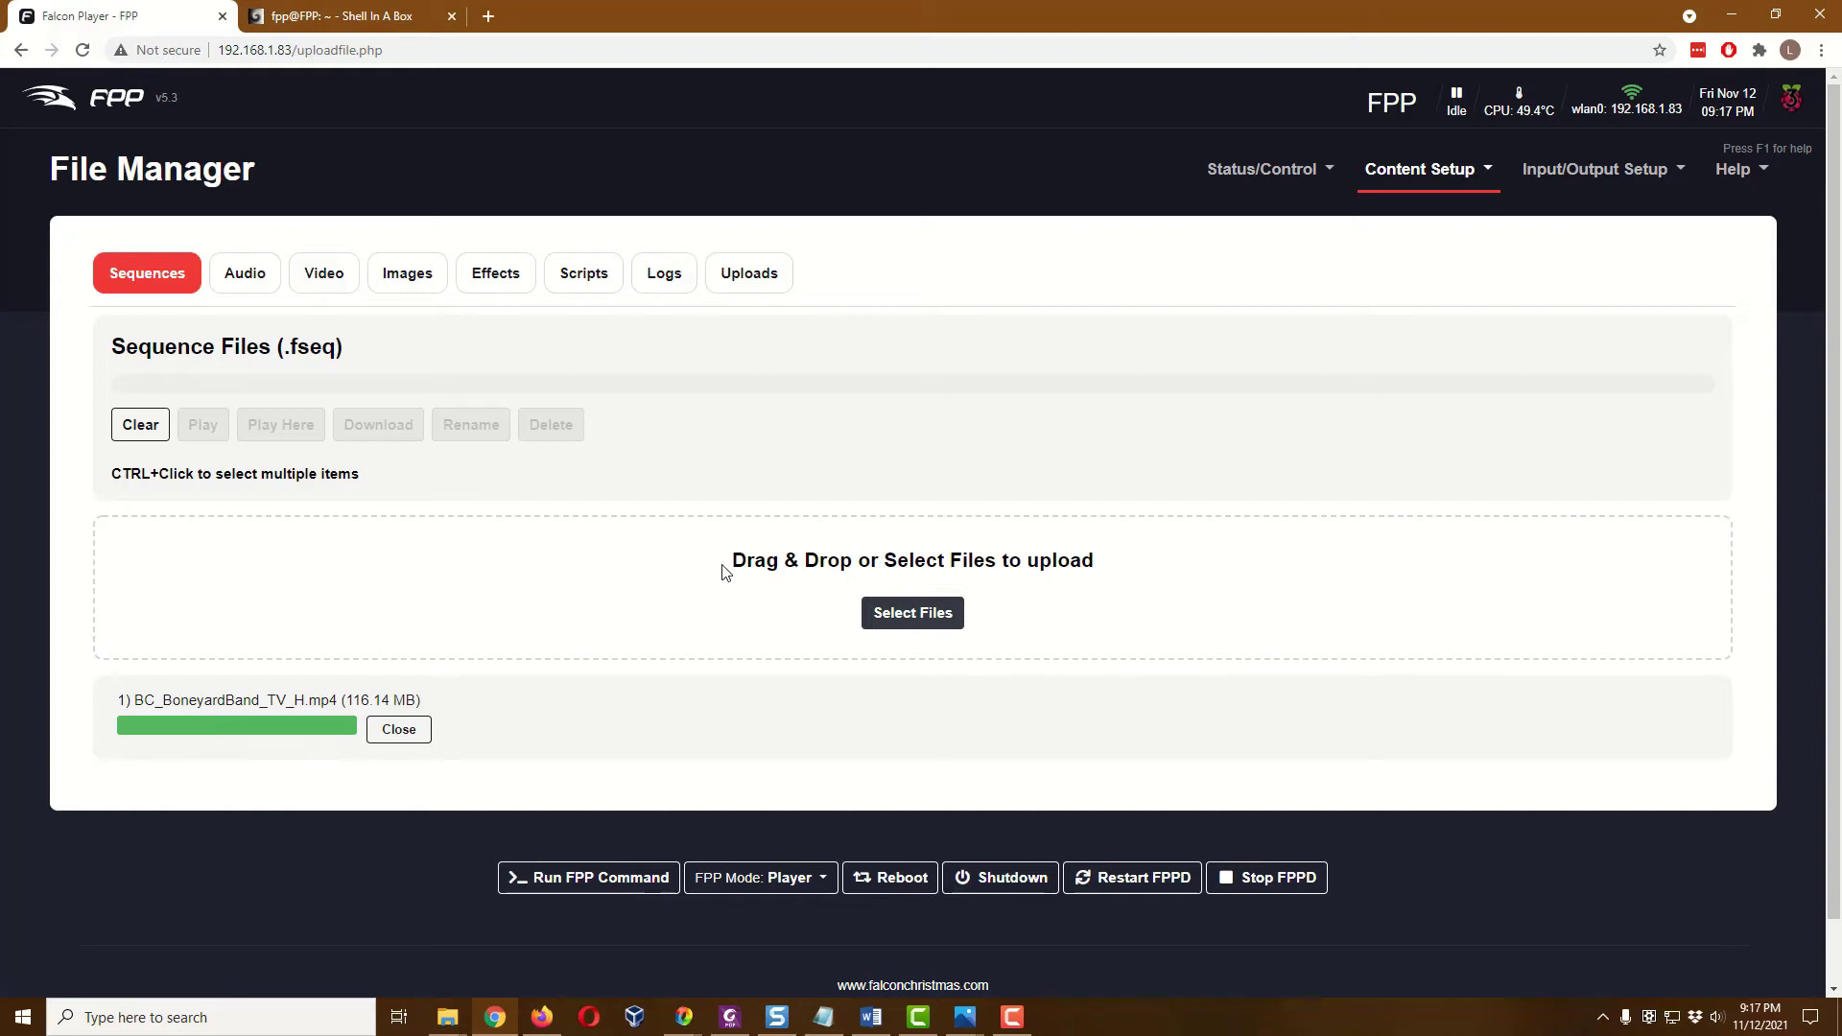
Add BC_BoneyardBand_TV_H.mp4 as the first Media Only entry of the Play and Done playlist
{"action": "left_click", "coordinate": [1408, 183]}
{"action": "left_click", "coordinate": [1430, 264]}
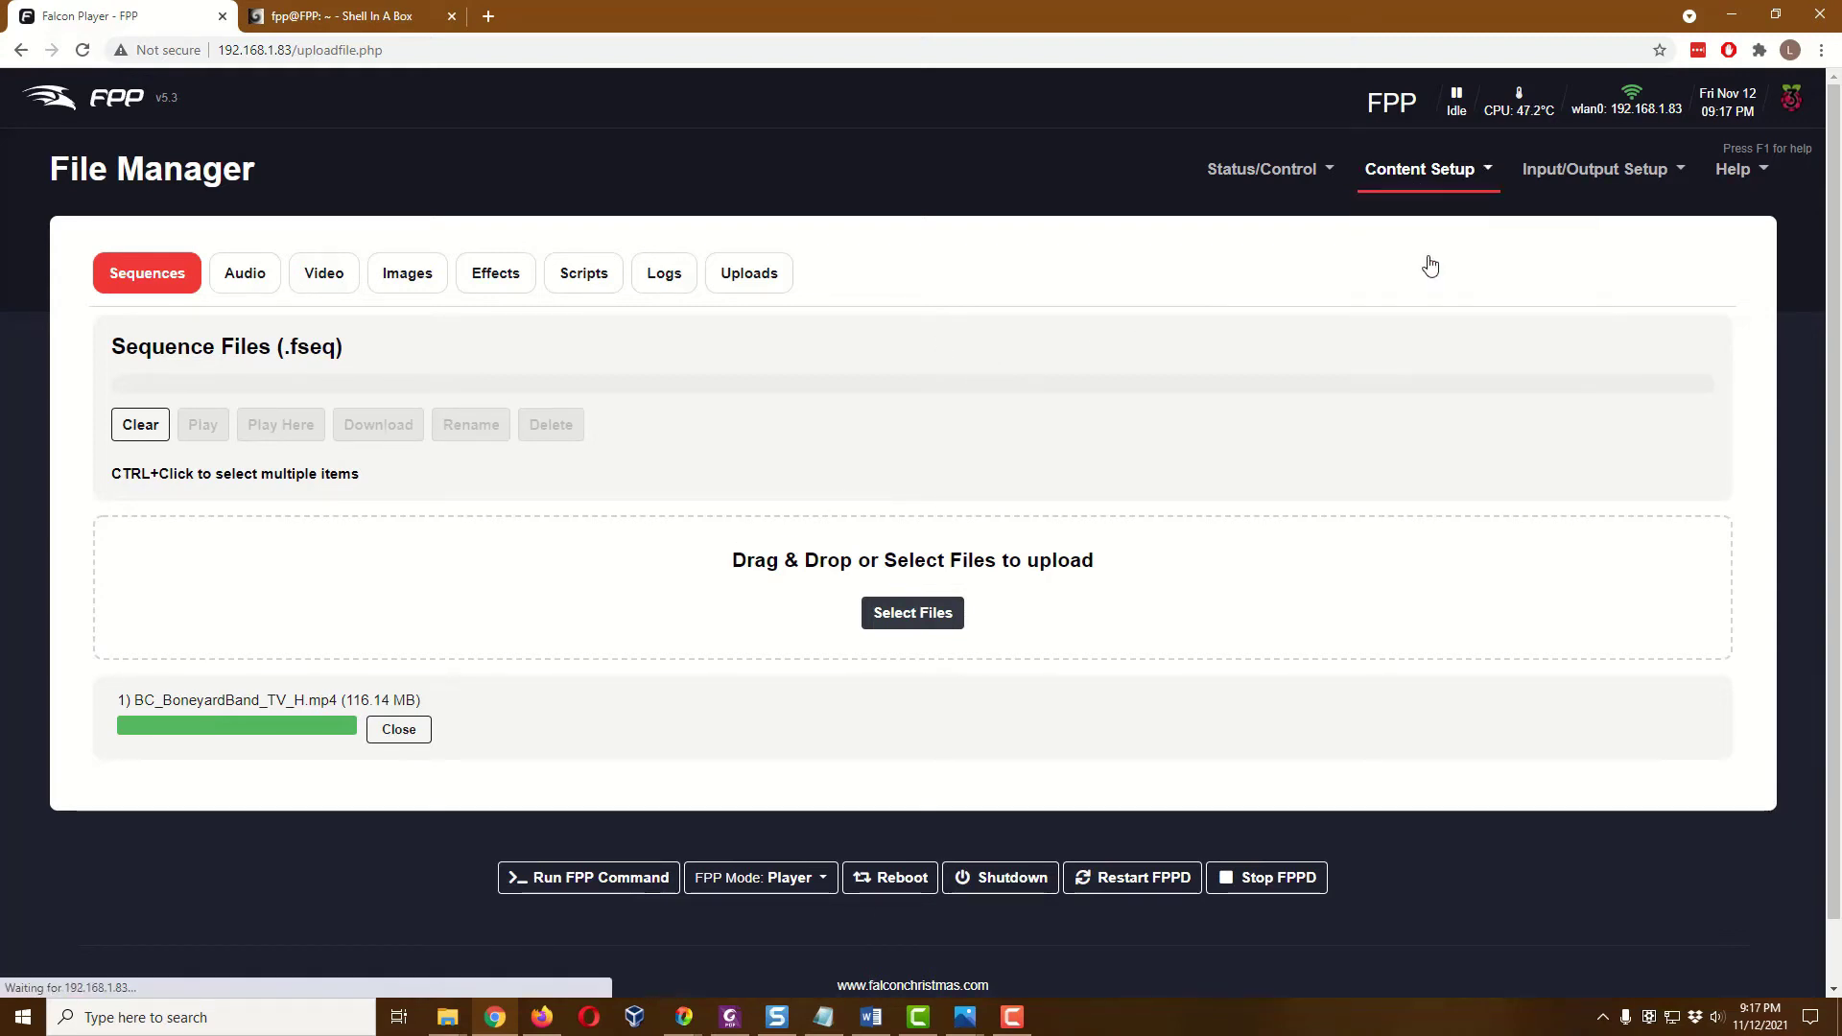
{"action": "left_click", "coordinate": [423, 374]}
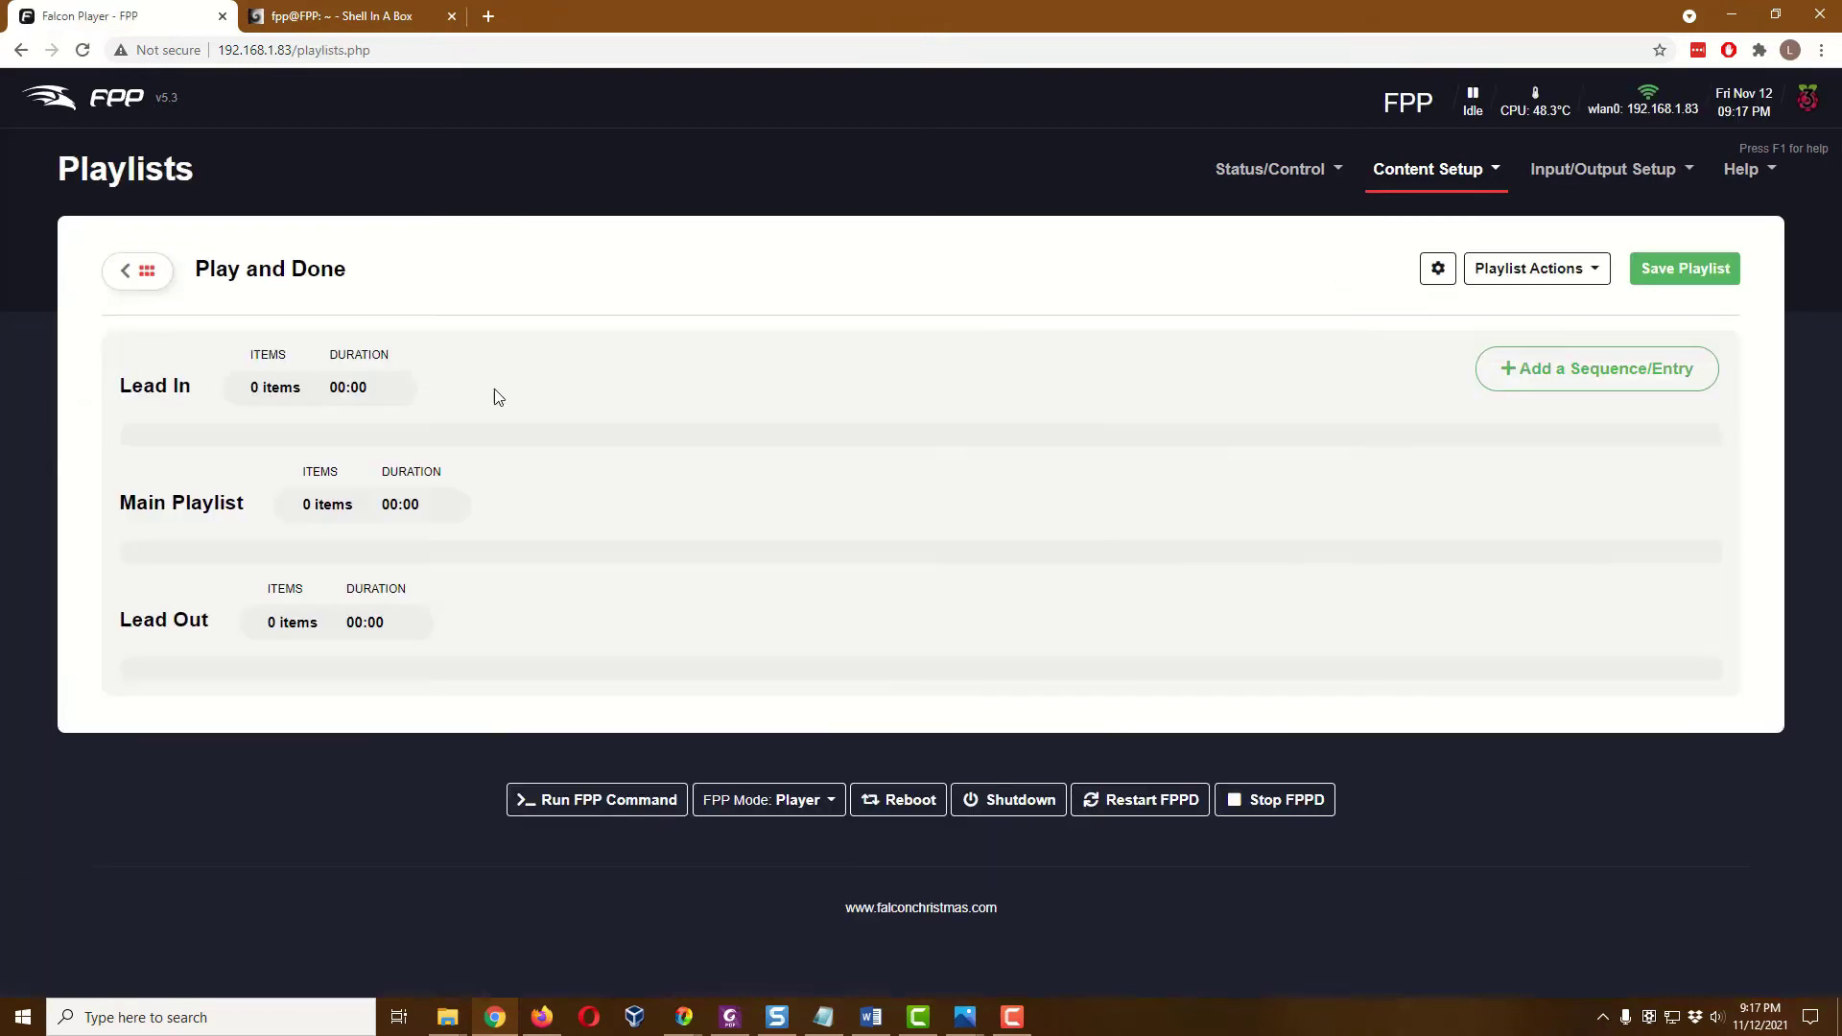
{"action": "left_click", "coordinate": [1574, 369]}
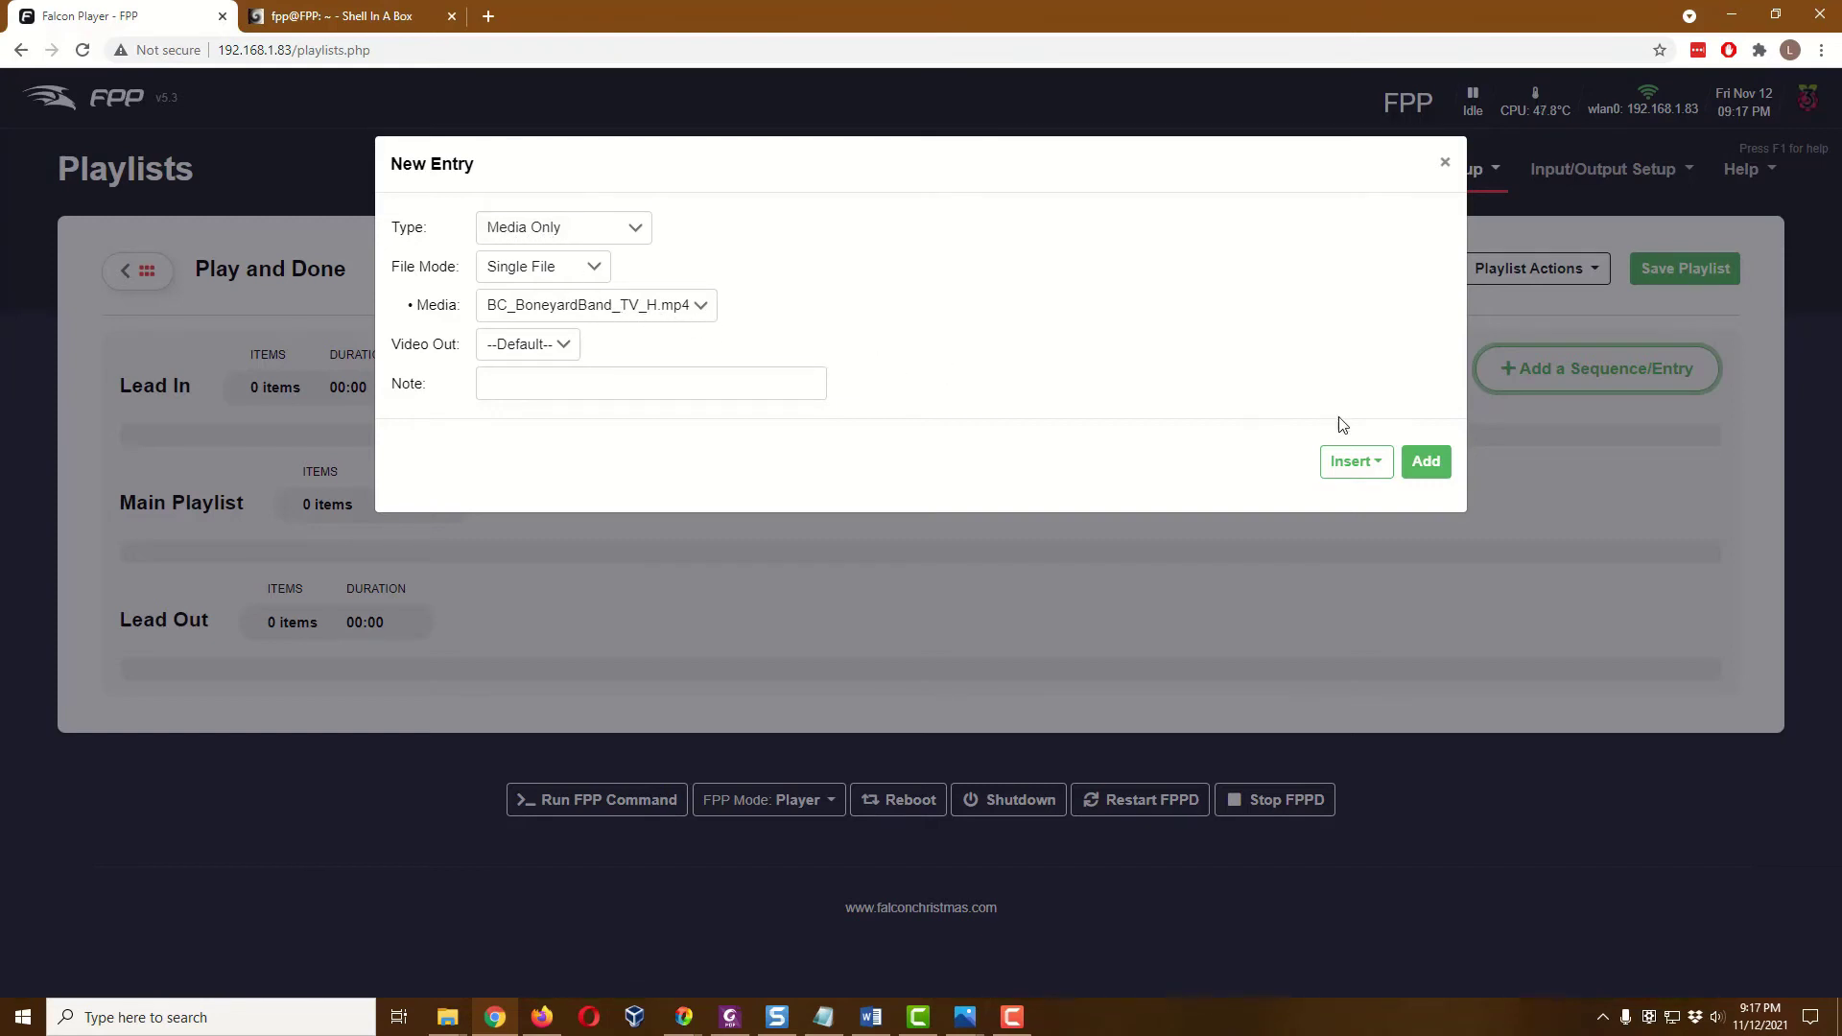
{"action": "left_click", "coordinate": [1429, 464]}
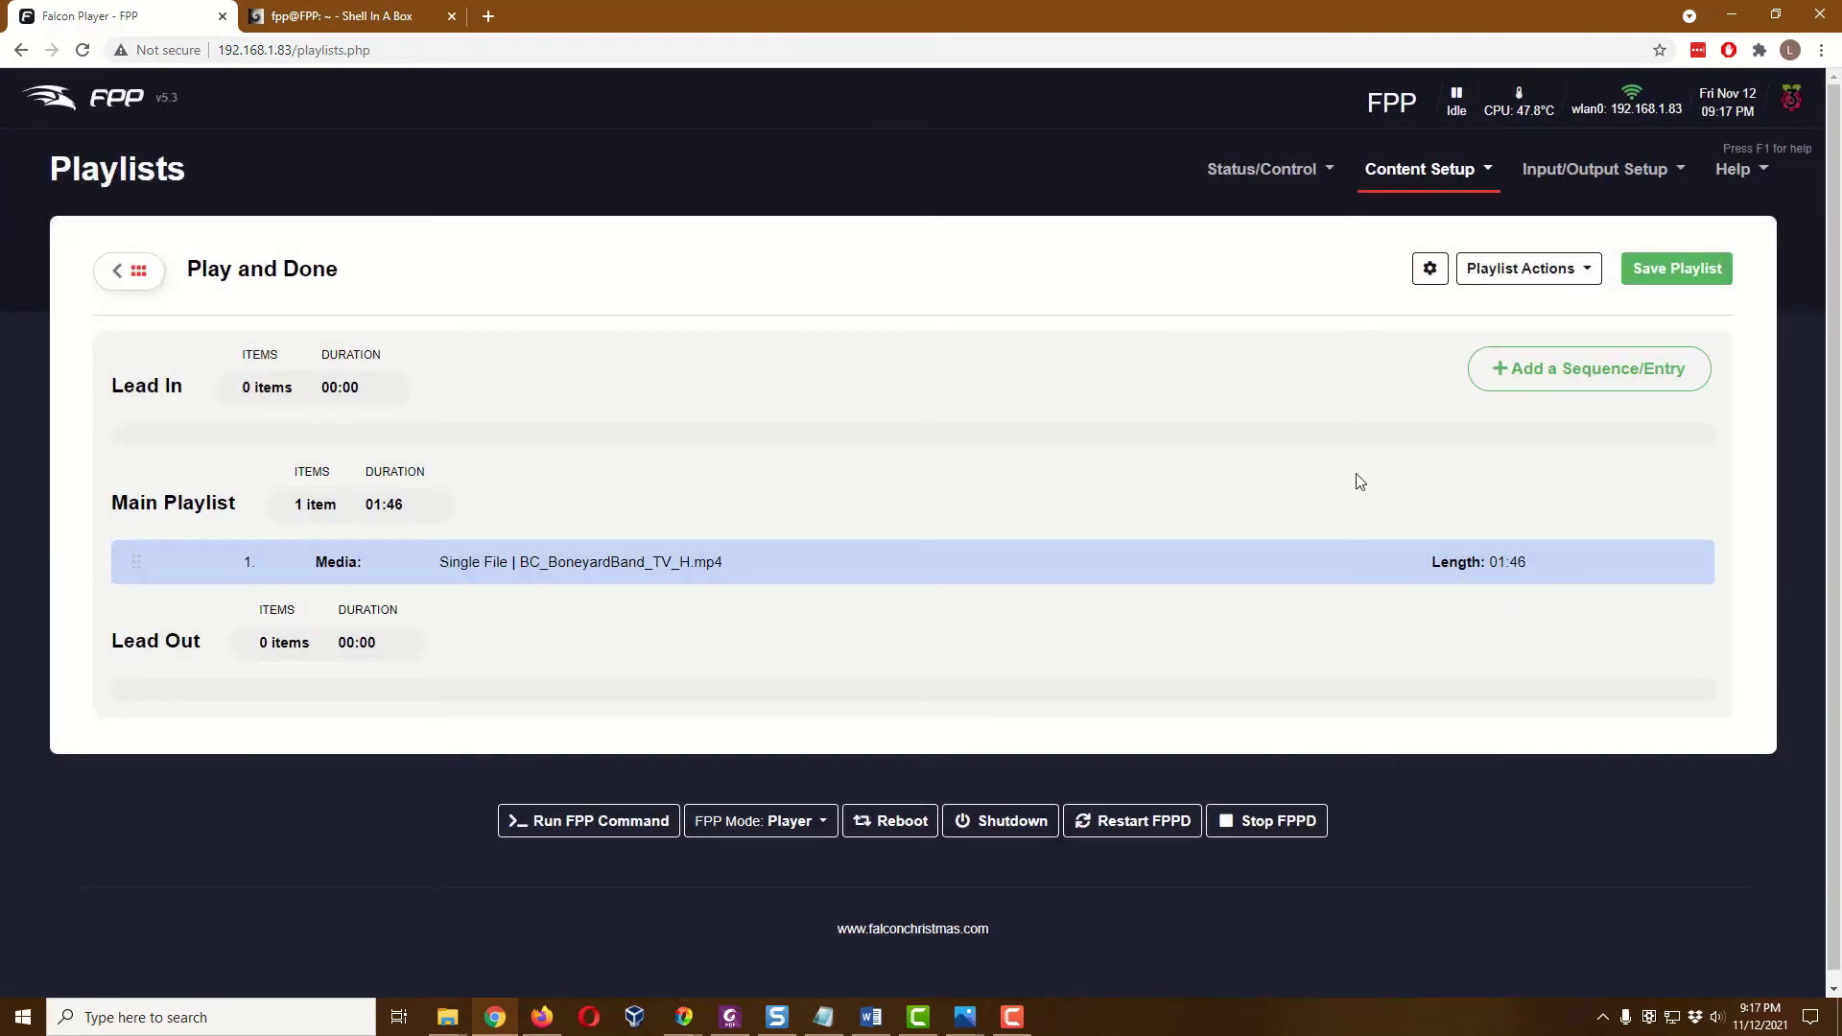
Add the ProjectorOff.sh script as the second entry of the playlist
{"action": "left_click", "coordinate": [1579, 382]}
{"action": "left_click", "coordinate": [628, 232]}
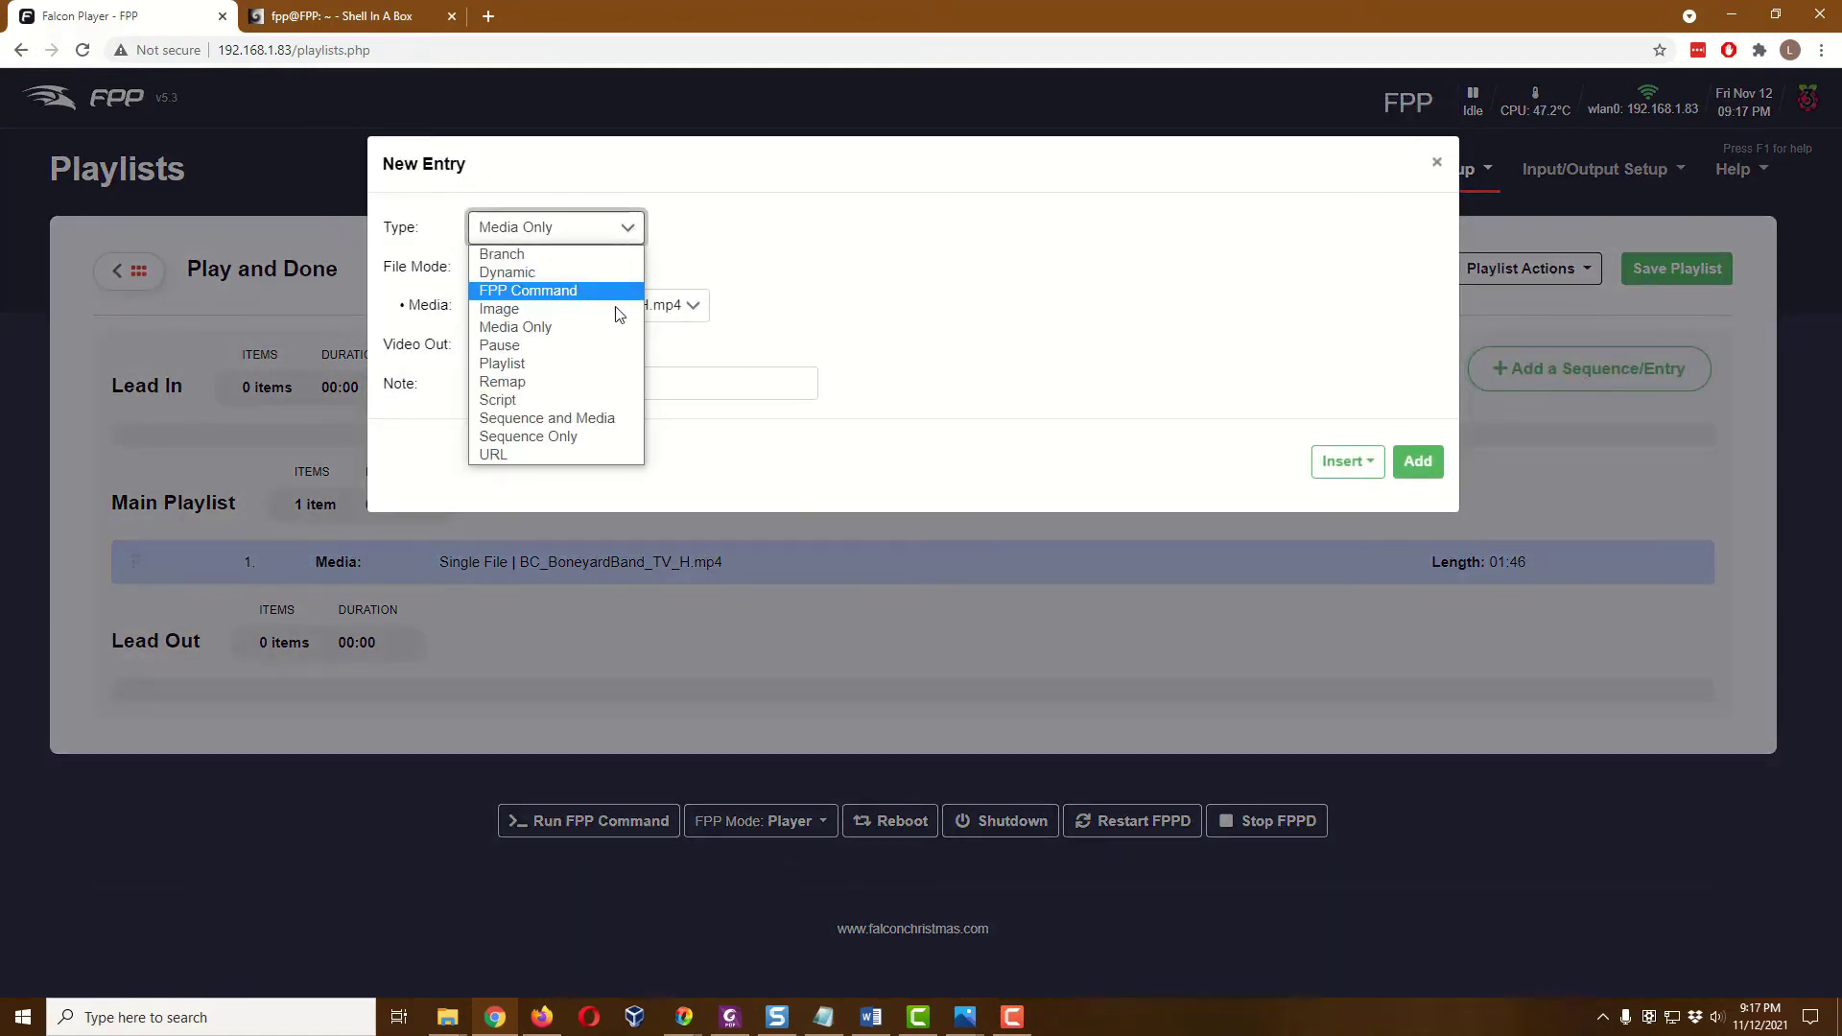
{"action": "left_click", "coordinate": [532, 399]}
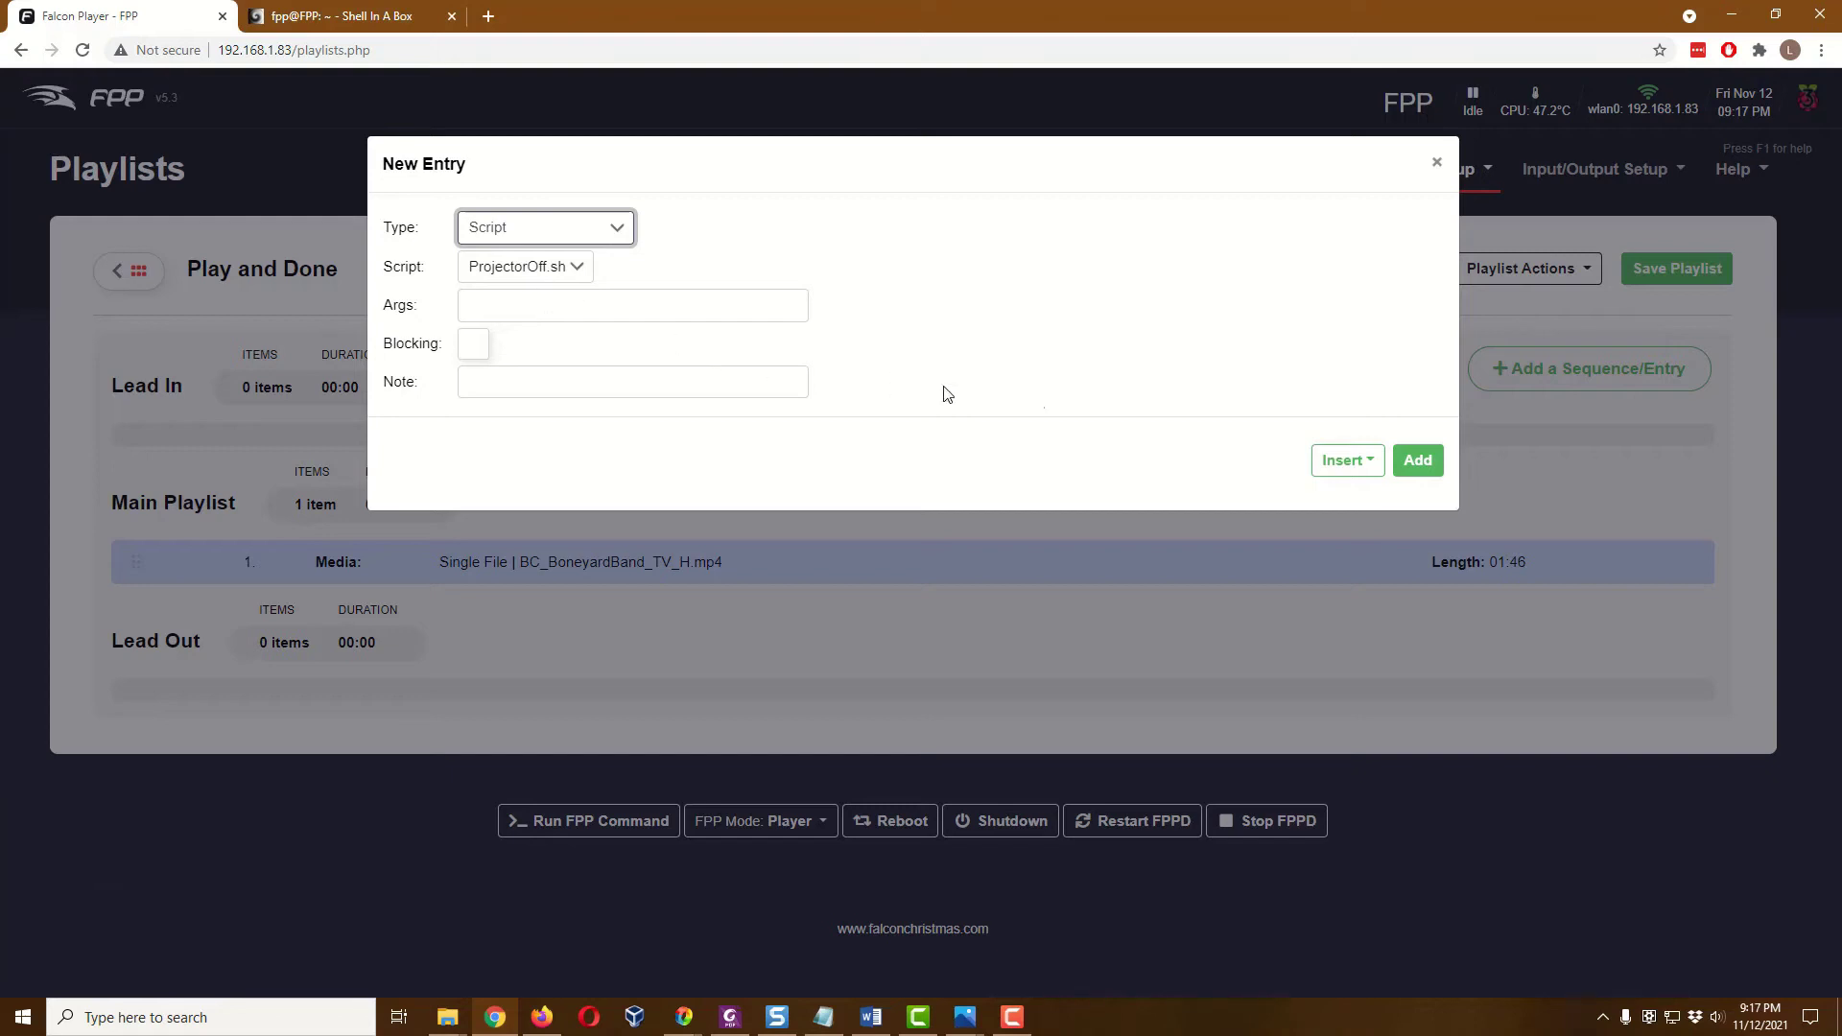
{"action": "left_click", "coordinate": [1418, 461]}
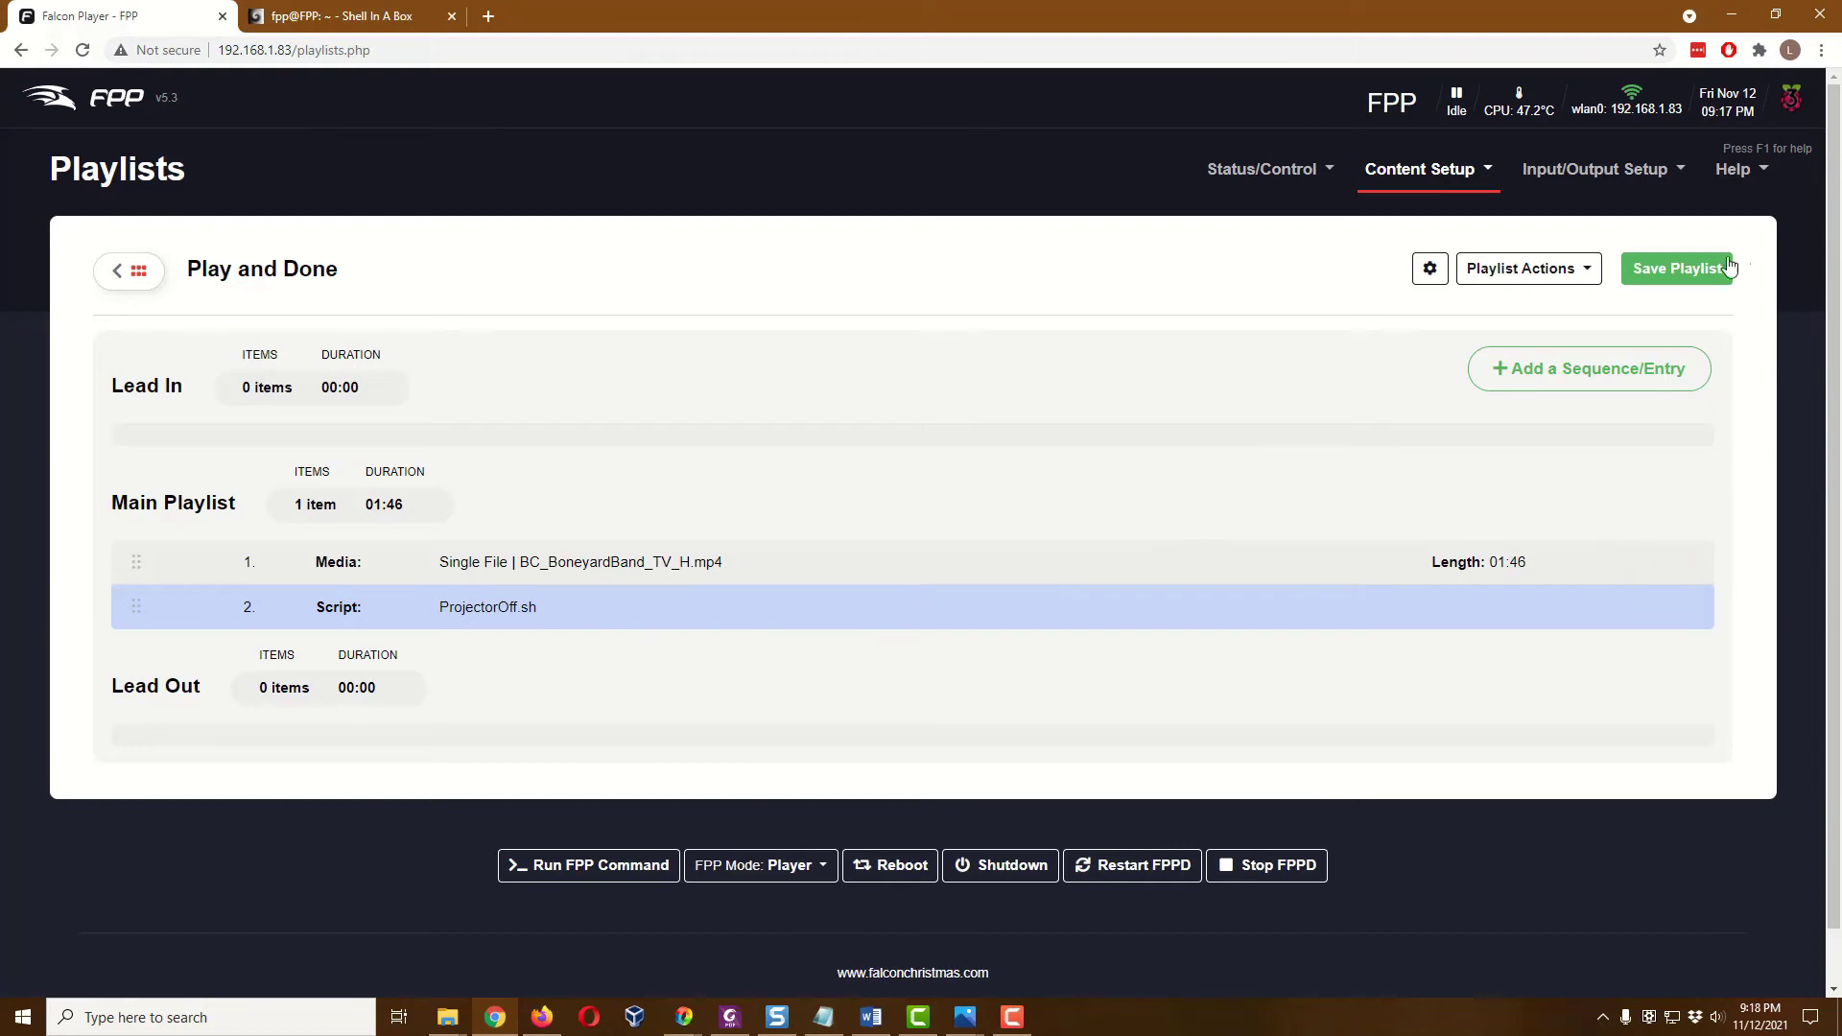
Save the updated 'Play and Done' playlist, then start it from the Status page so it reports 'Playlist Started'
{"action": "left_click", "coordinate": [1698, 272]}
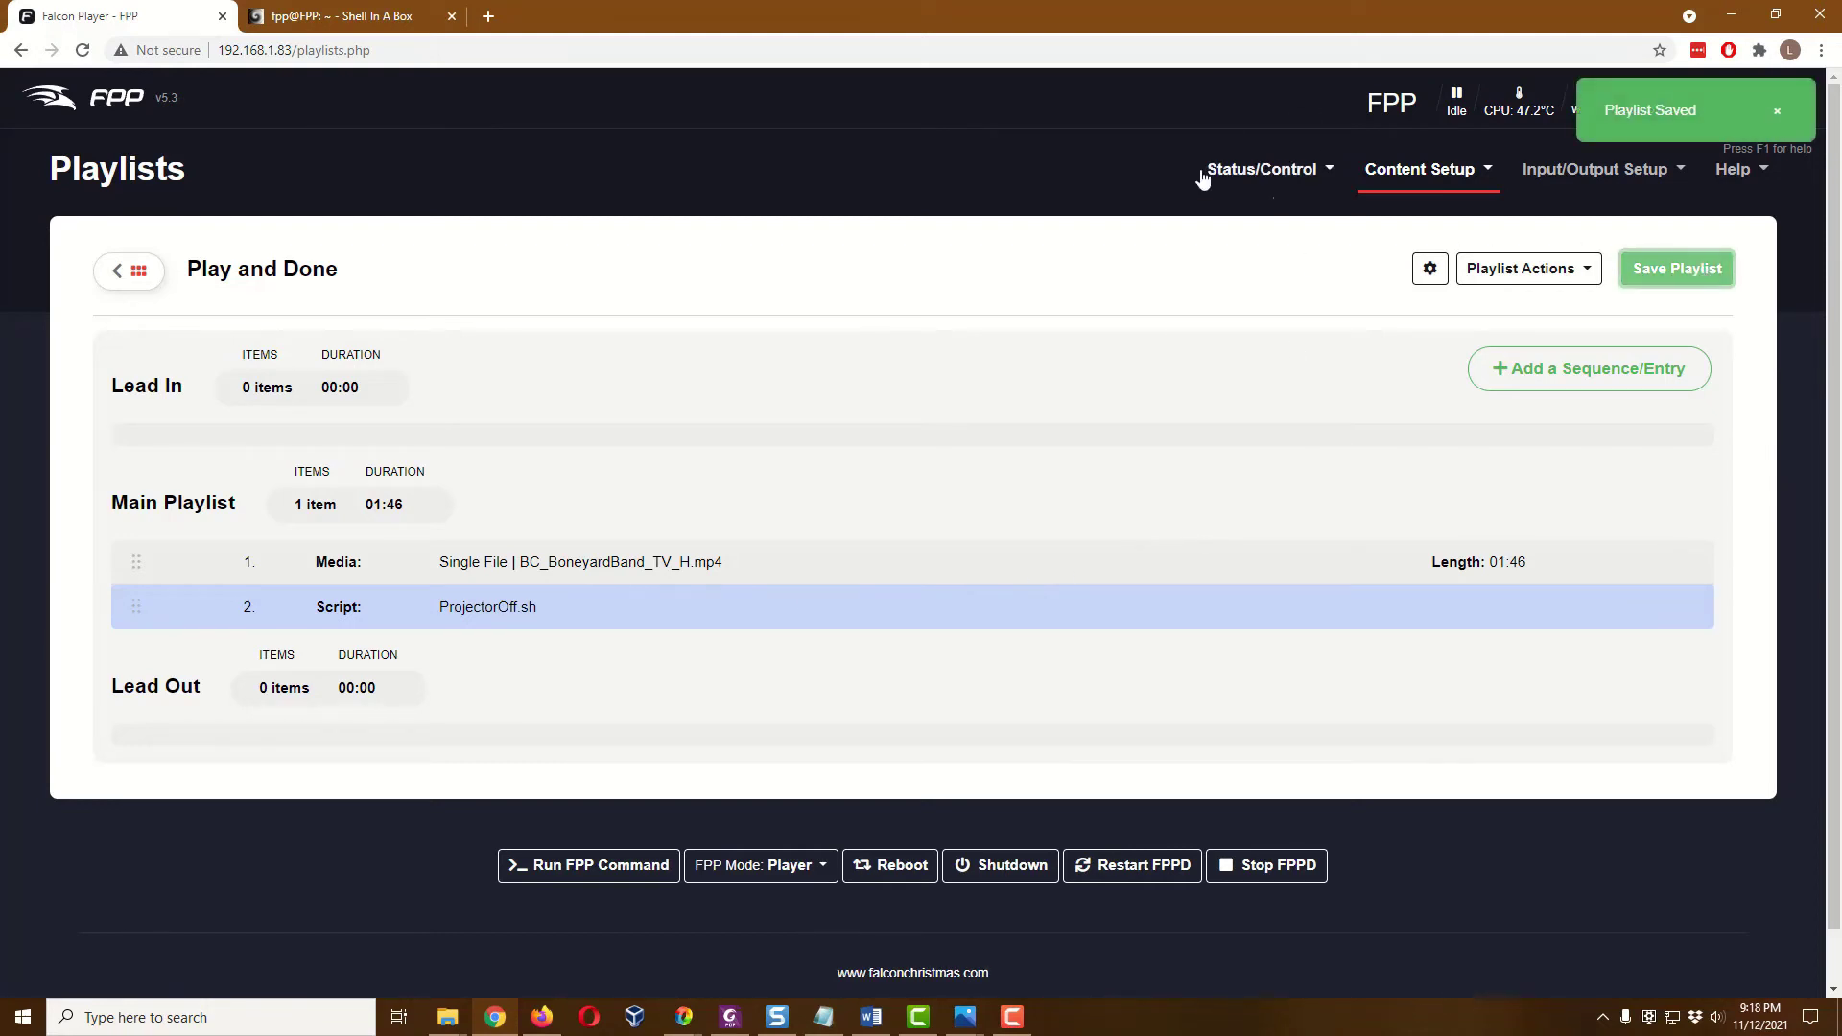
{"action": "left_click", "coordinate": [125, 105]}
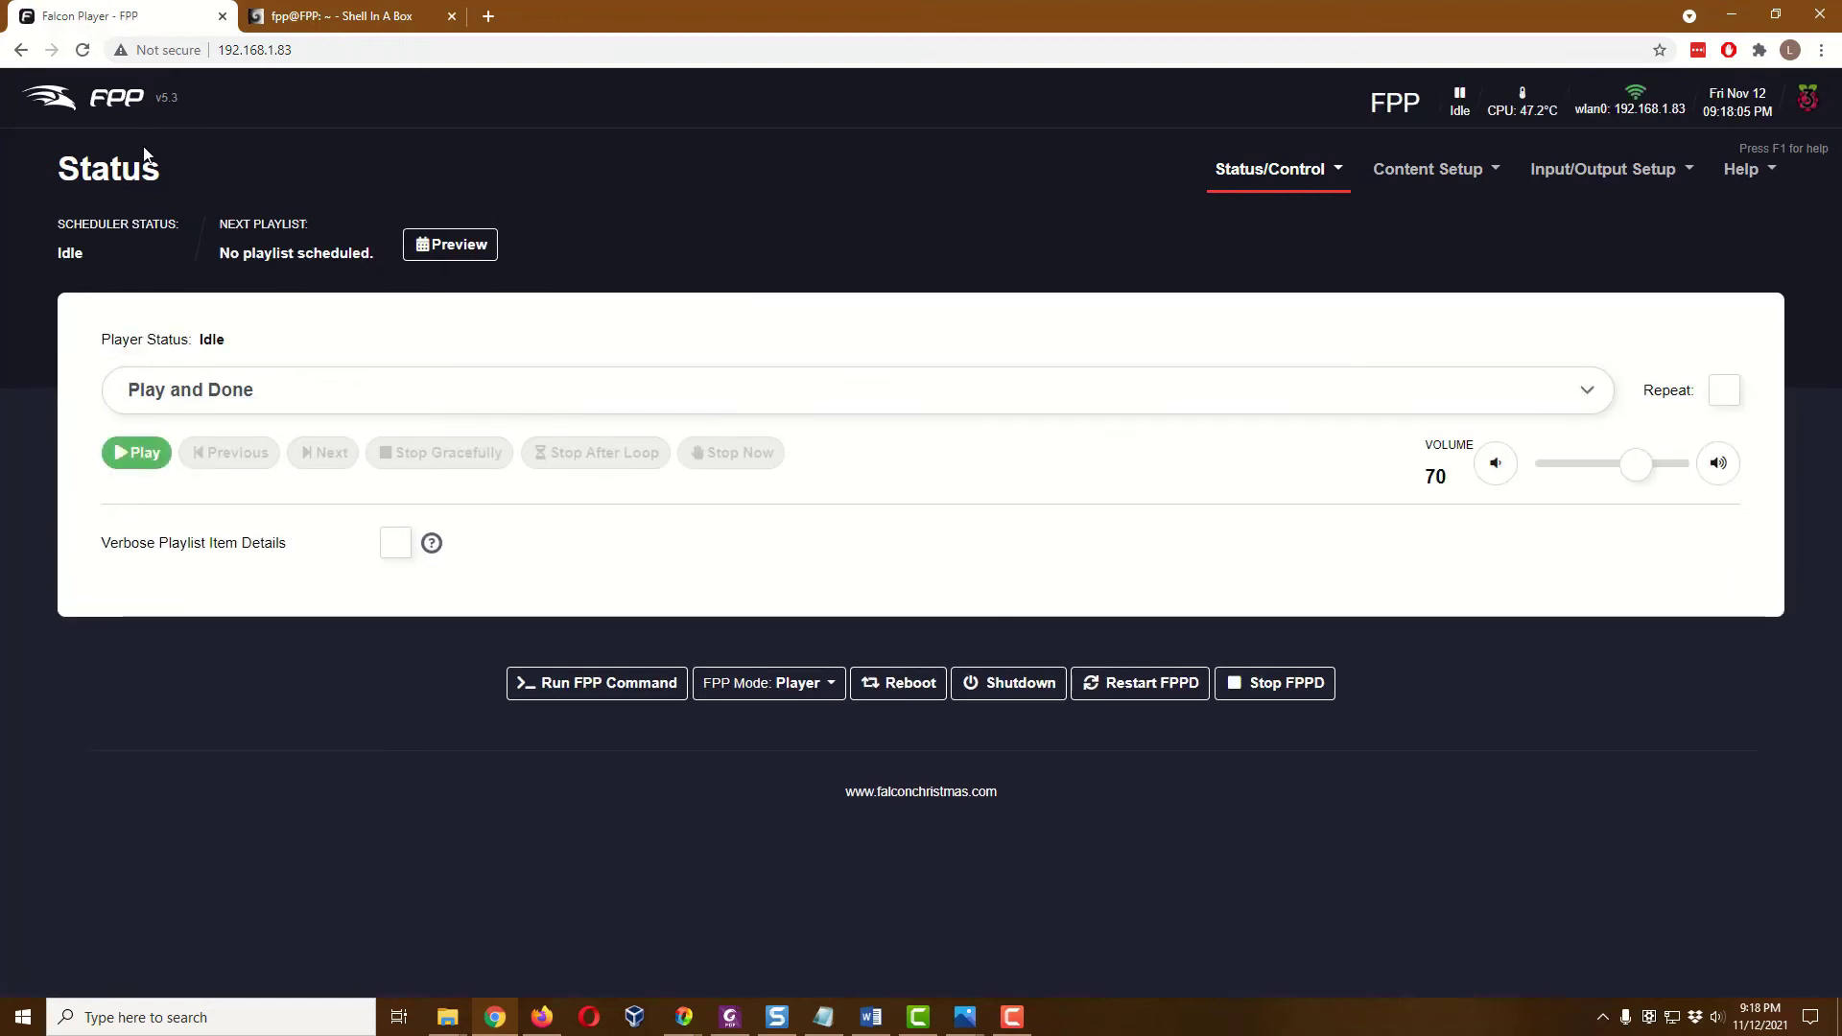
{"action": "left_click", "coordinate": [130, 464]}
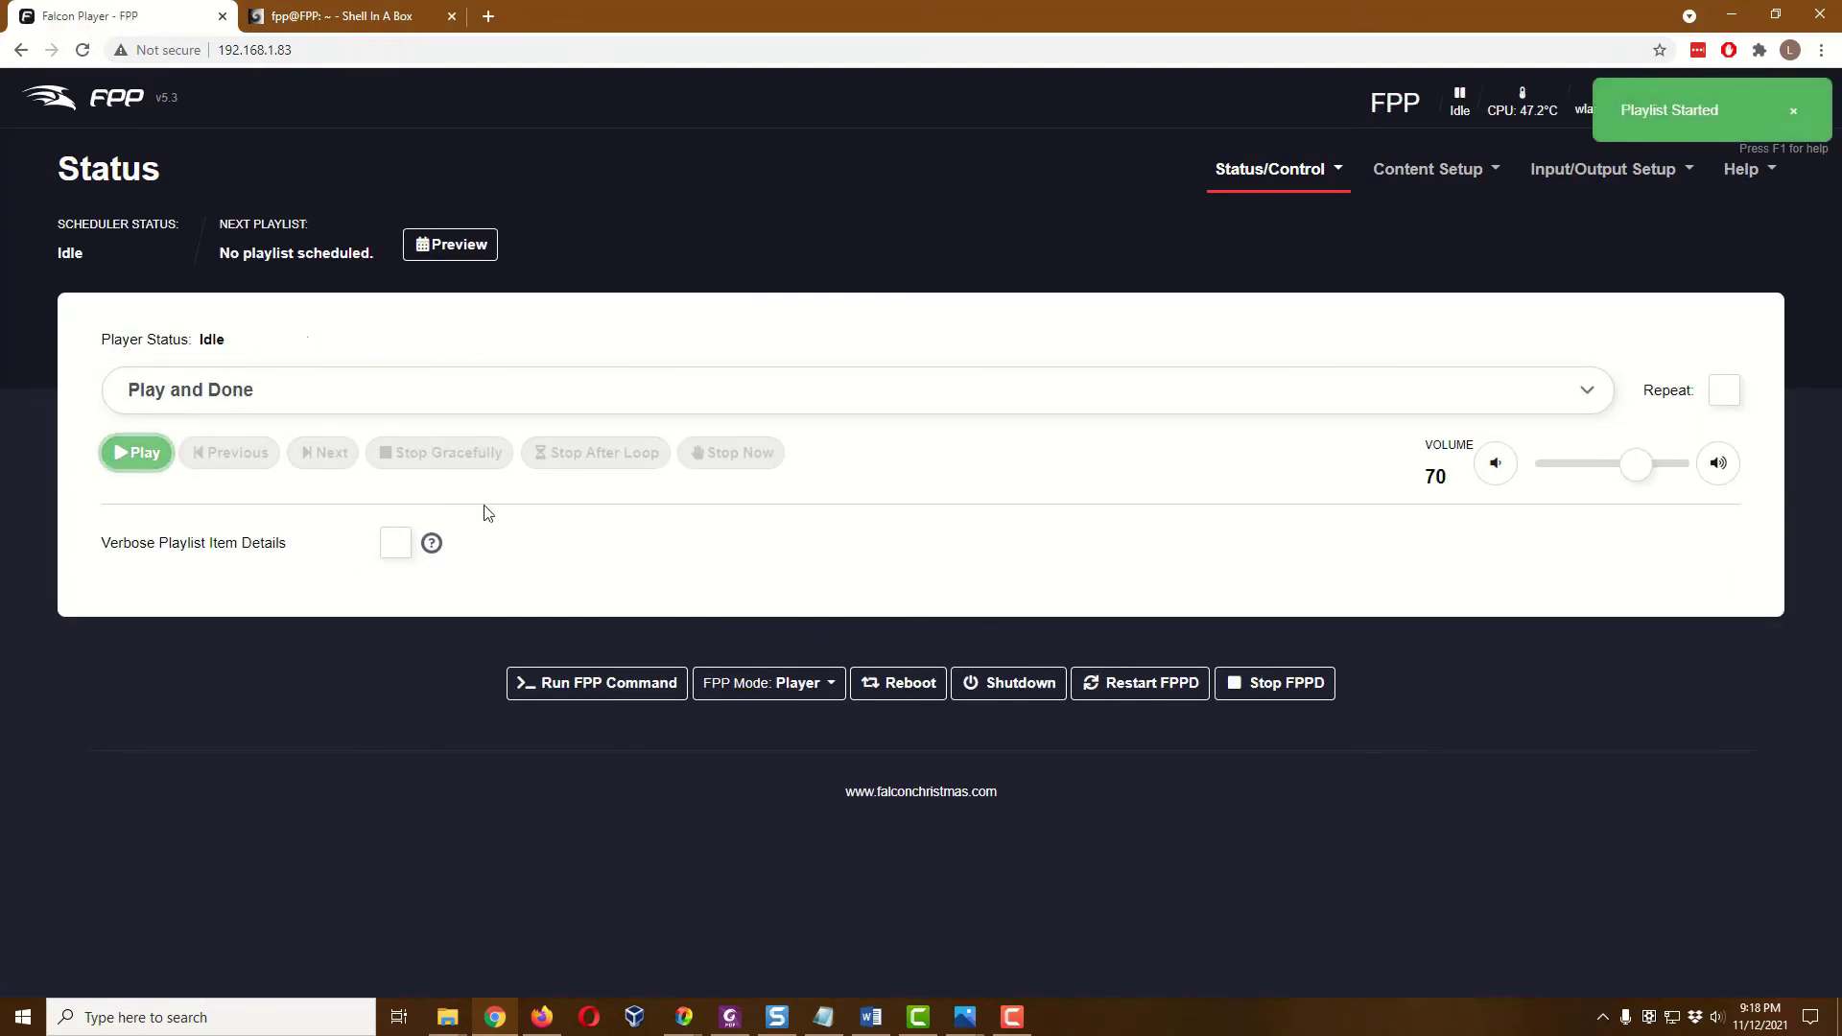